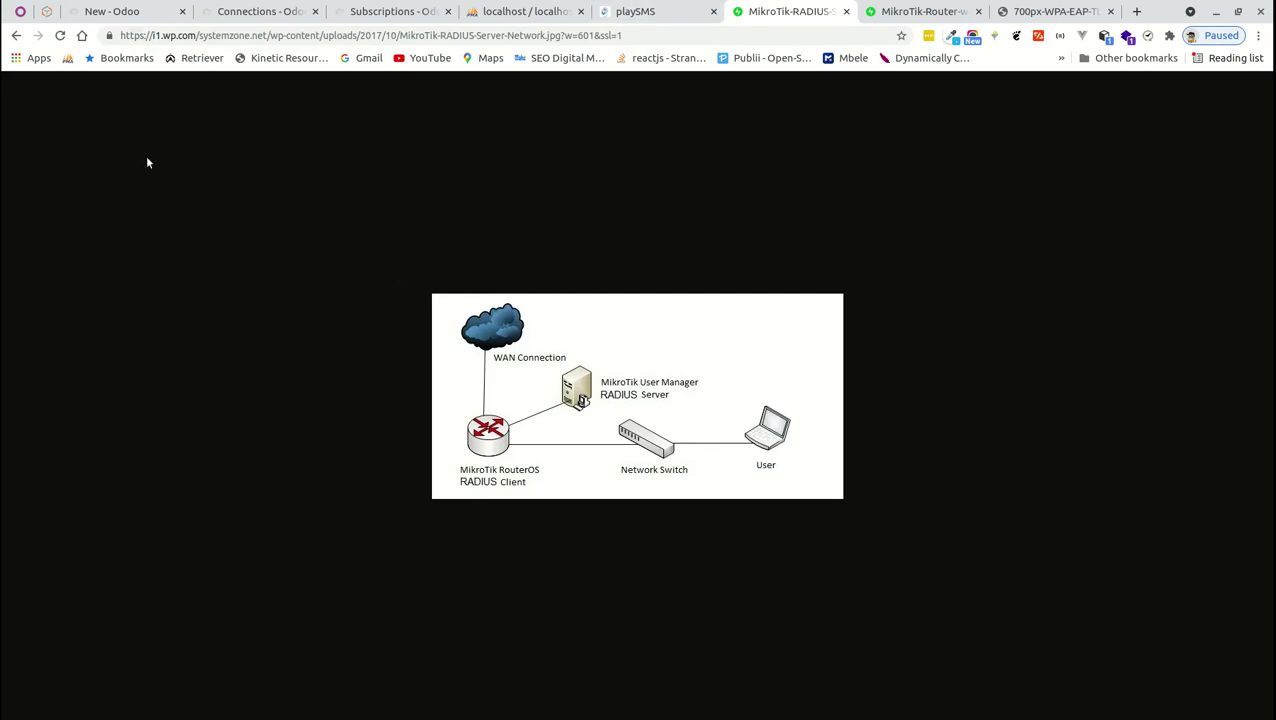
# - Return to the unsaved connection in Odoo and discard it by reopening the ISP app's connections list
pyautogui.click(96, 13)
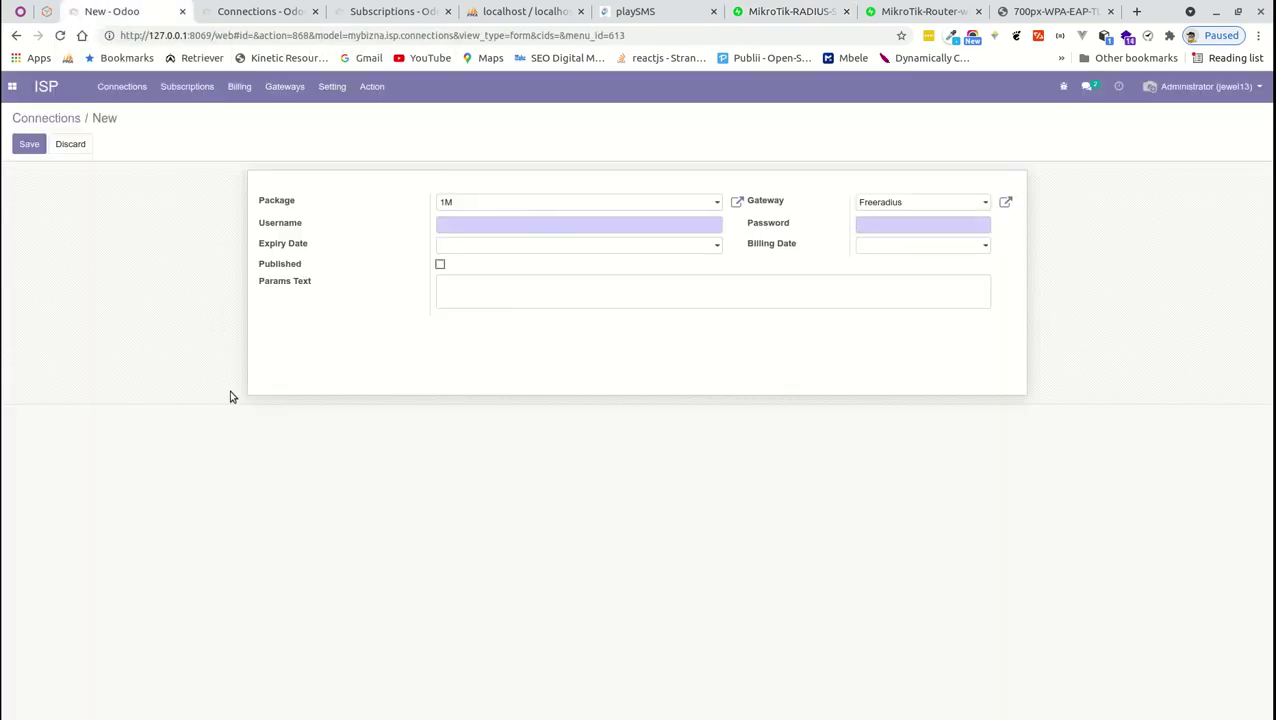
pyautogui.click(12, 86)
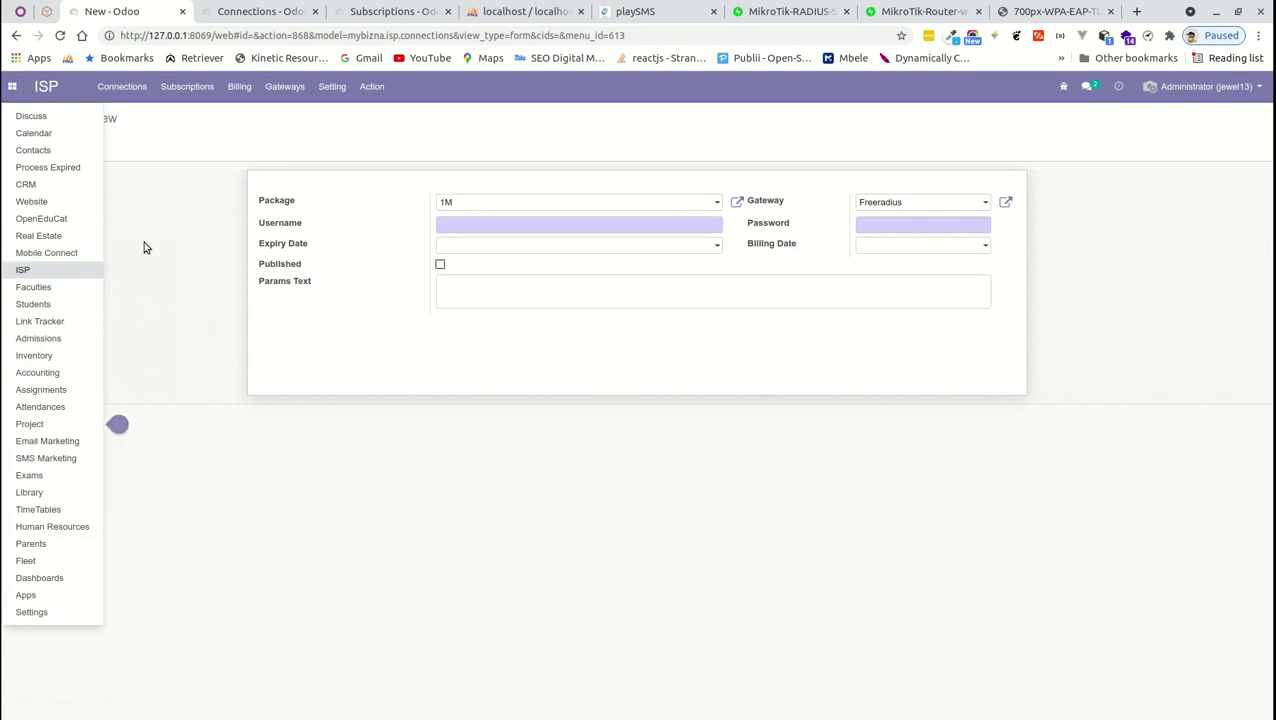
pyautogui.click(22, 271)
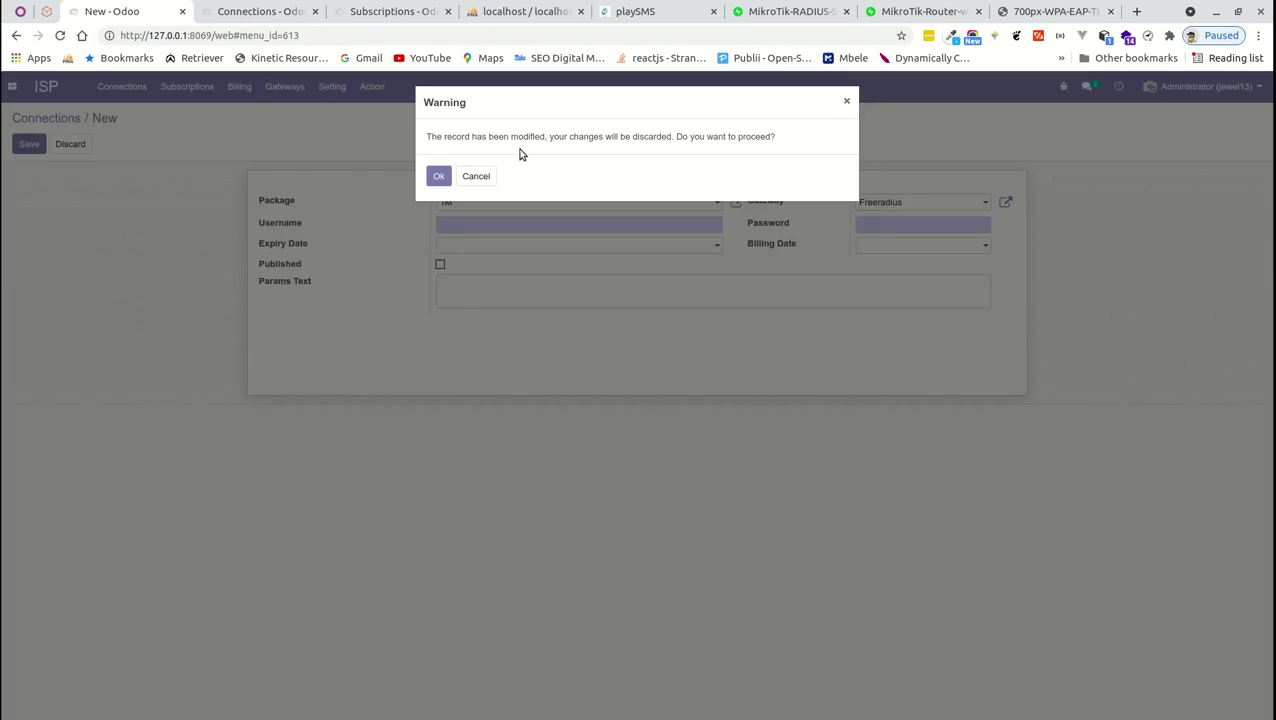
pyautogui.click(451, 178)
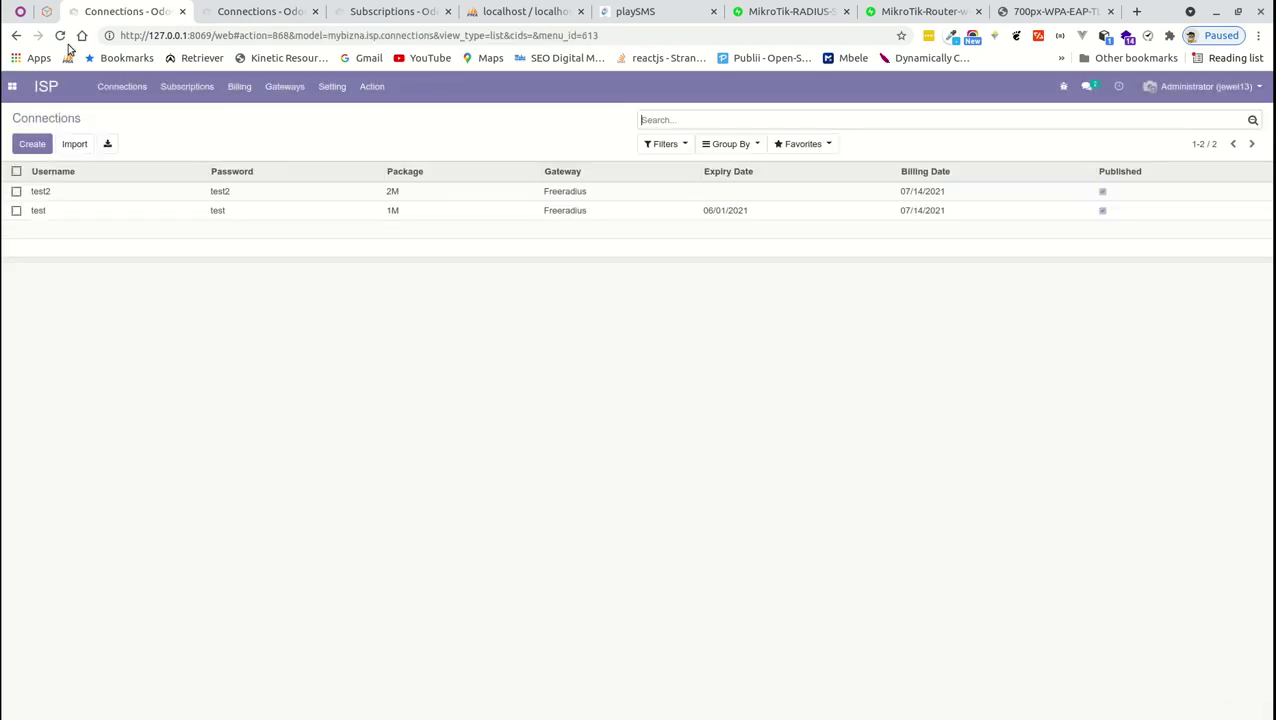
# - Examine the Mobile Connect payment message formats and open the Paybill Number format record
pyautogui.click(11, 88)
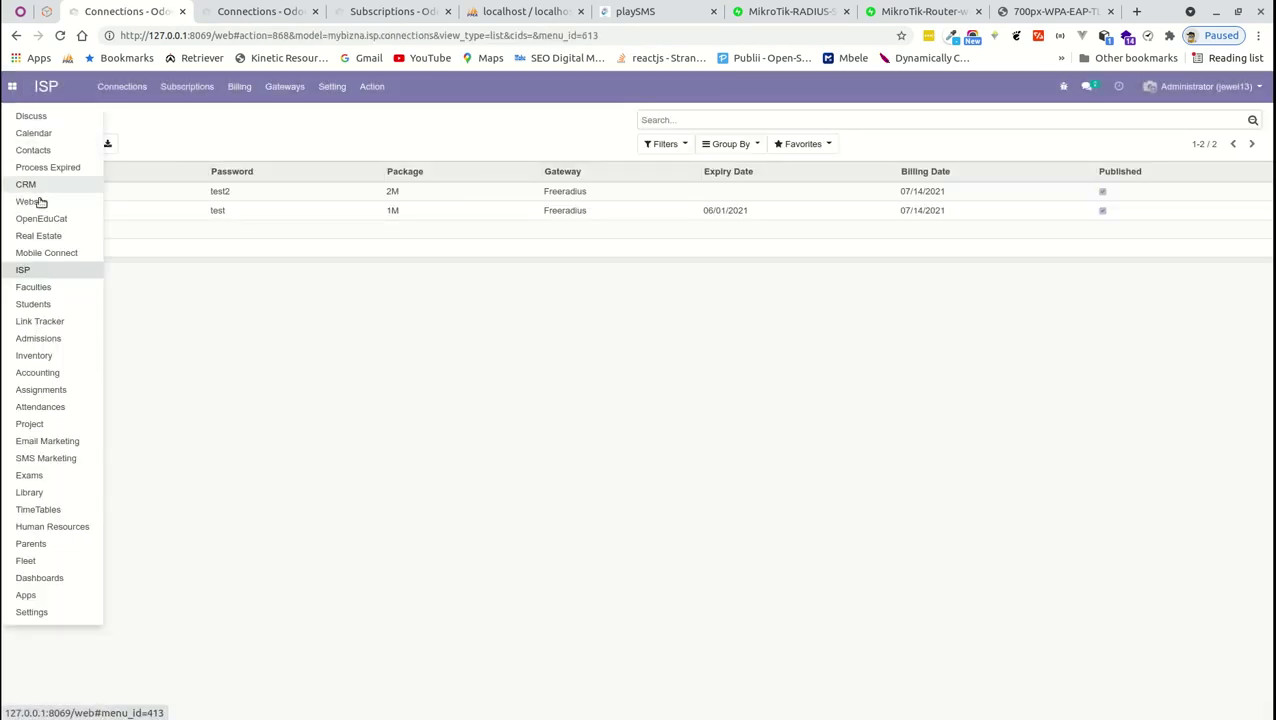
pyautogui.click(48, 255)
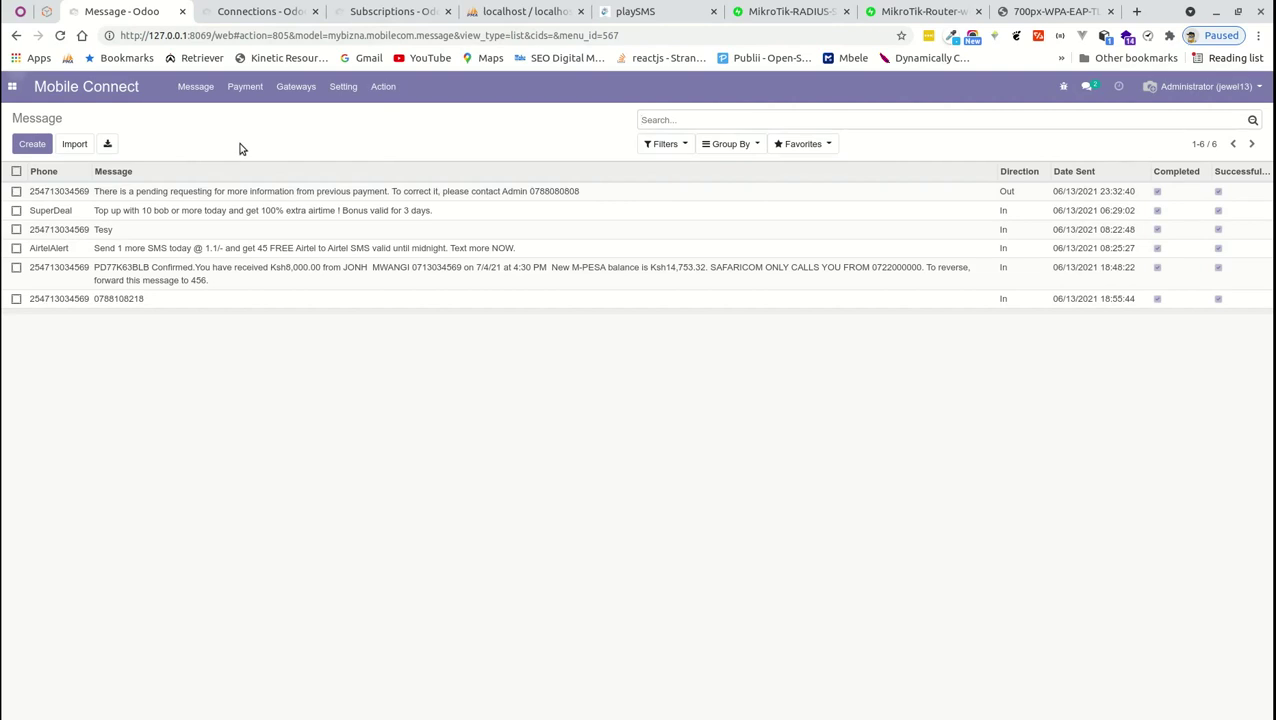
pyautogui.click(343, 88)
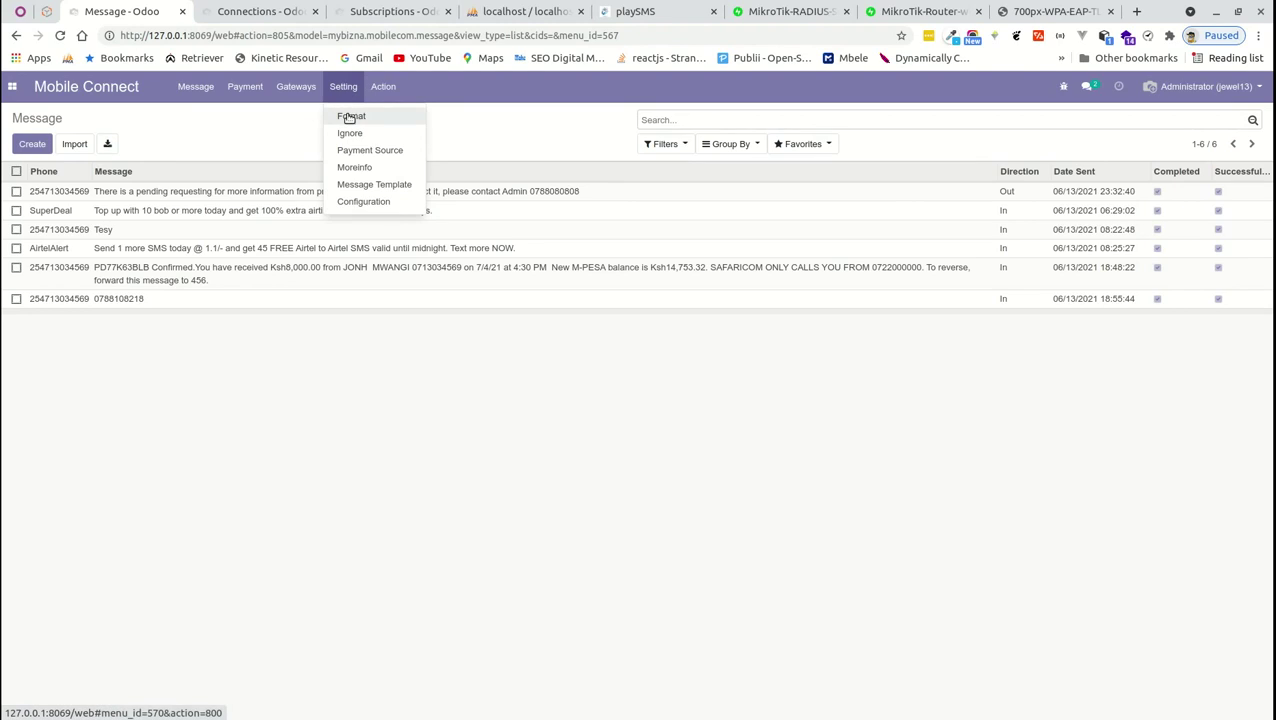
pyautogui.click(349, 118)
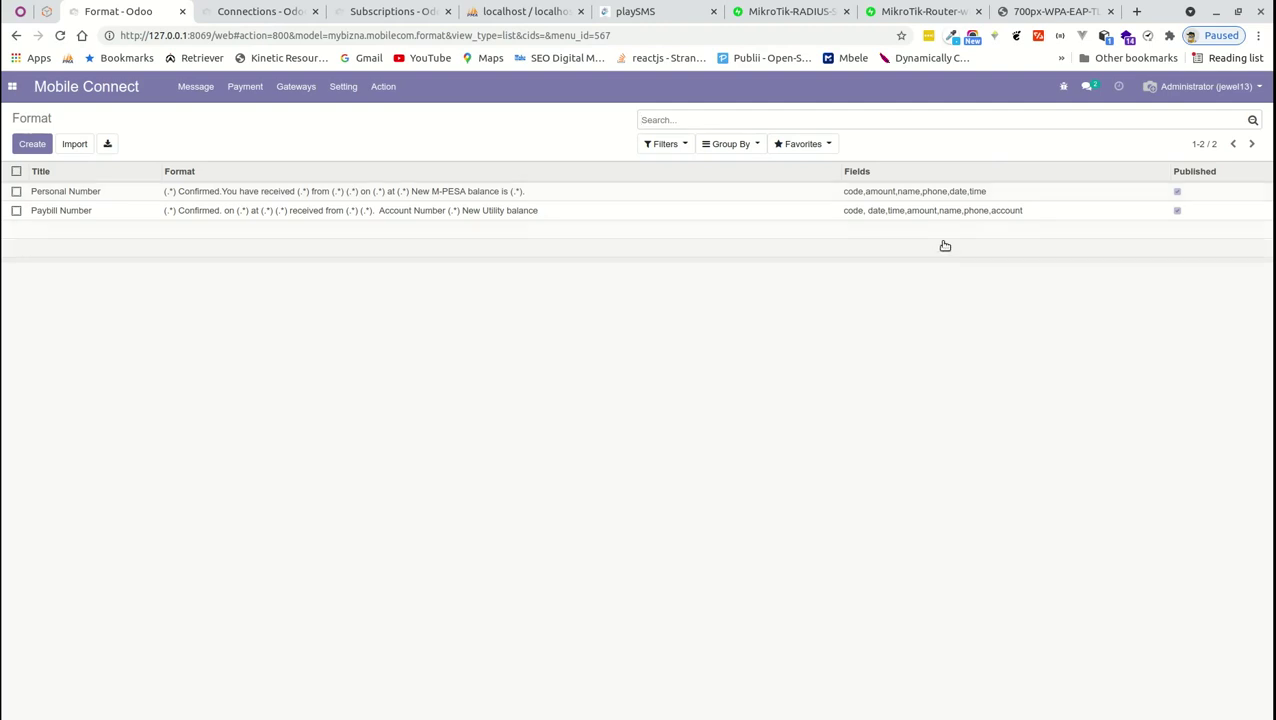
pyautogui.moveTo(1045, 212); pyautogui.dragTo(886, 208)
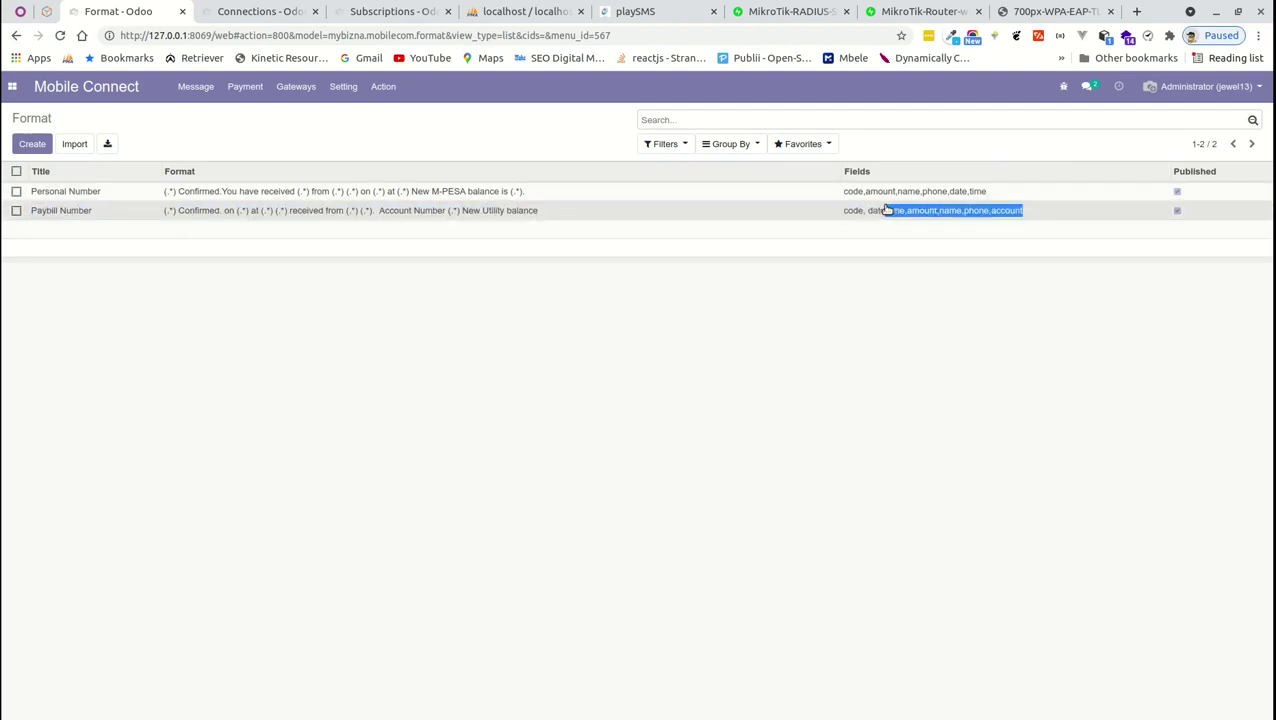
pyautogui.click(886, 209)
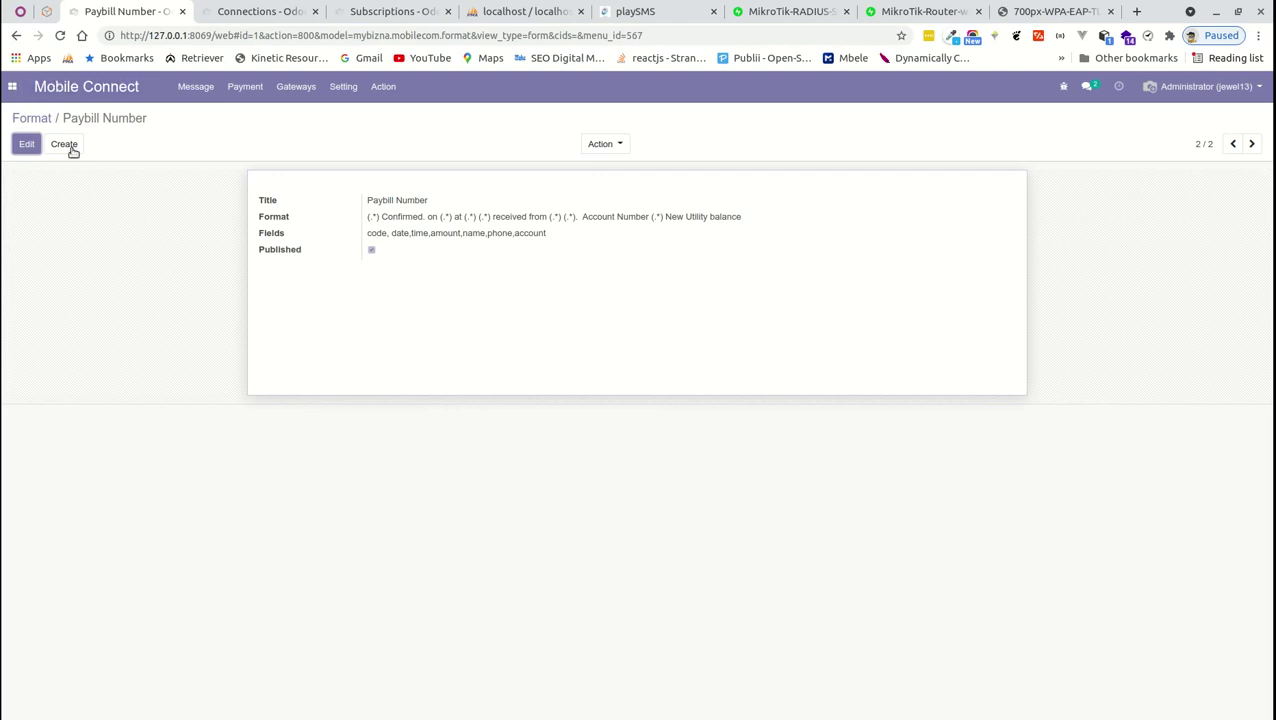
# - Return to the ISP app and review its available settings, processing actions and connections list
pyautogui.click(12, 86)
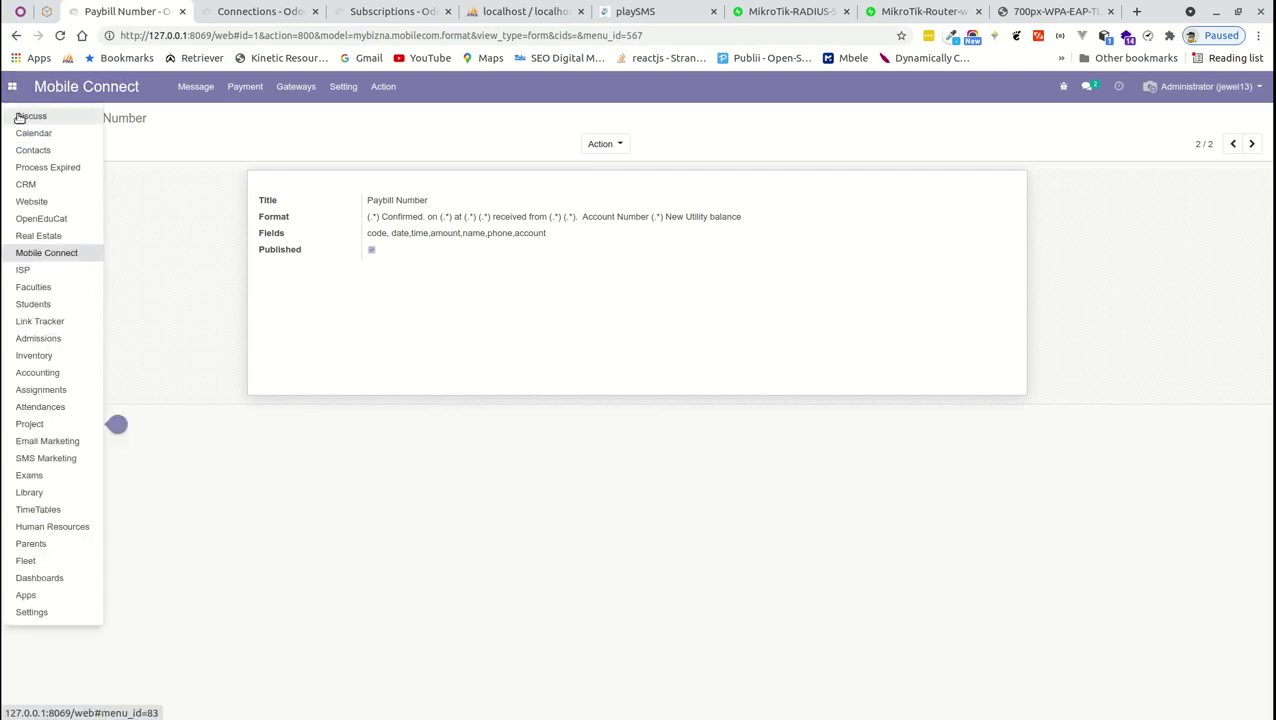
pyautogui.click(37, 272)
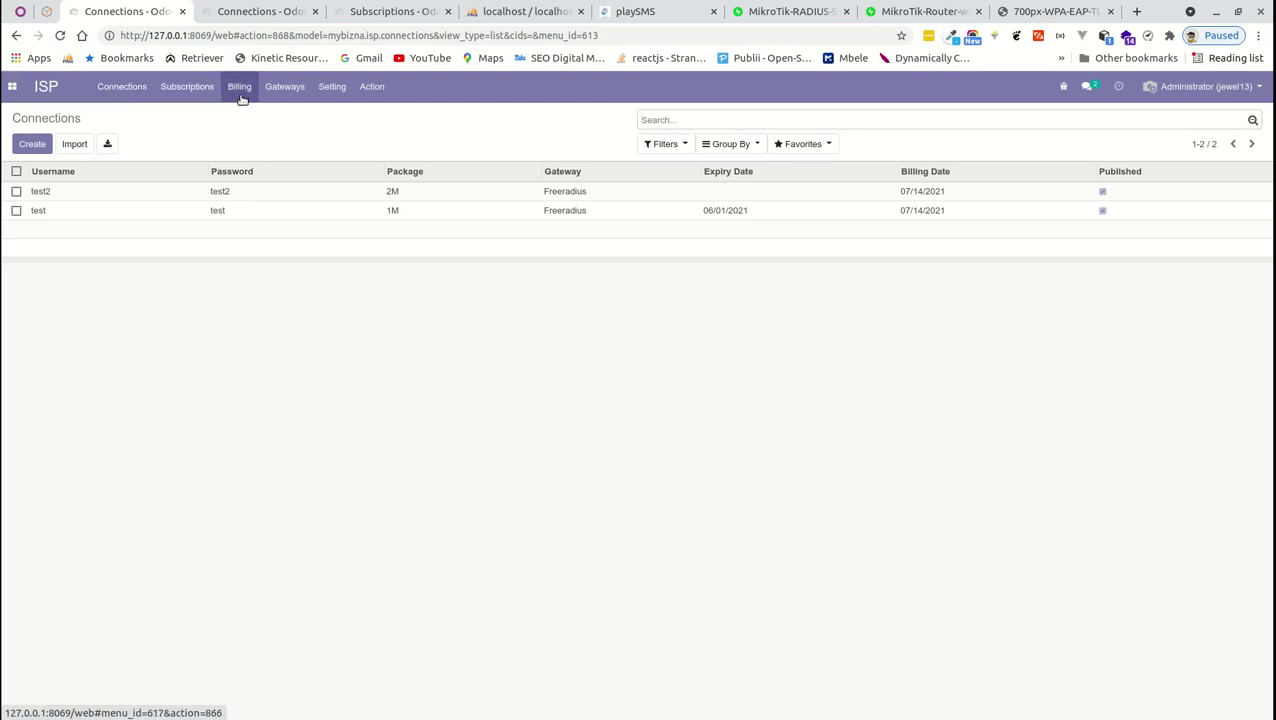
pyautogui.click(325, 89)
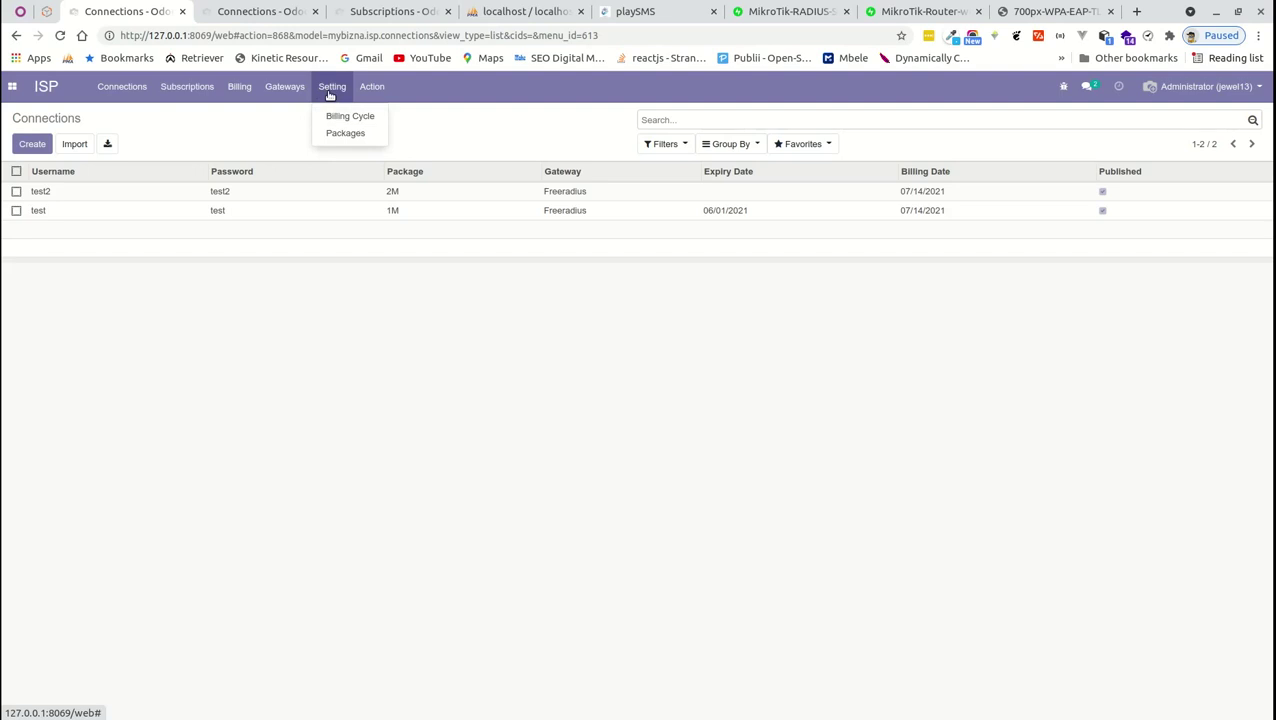
pyautogui.click(372, 87)
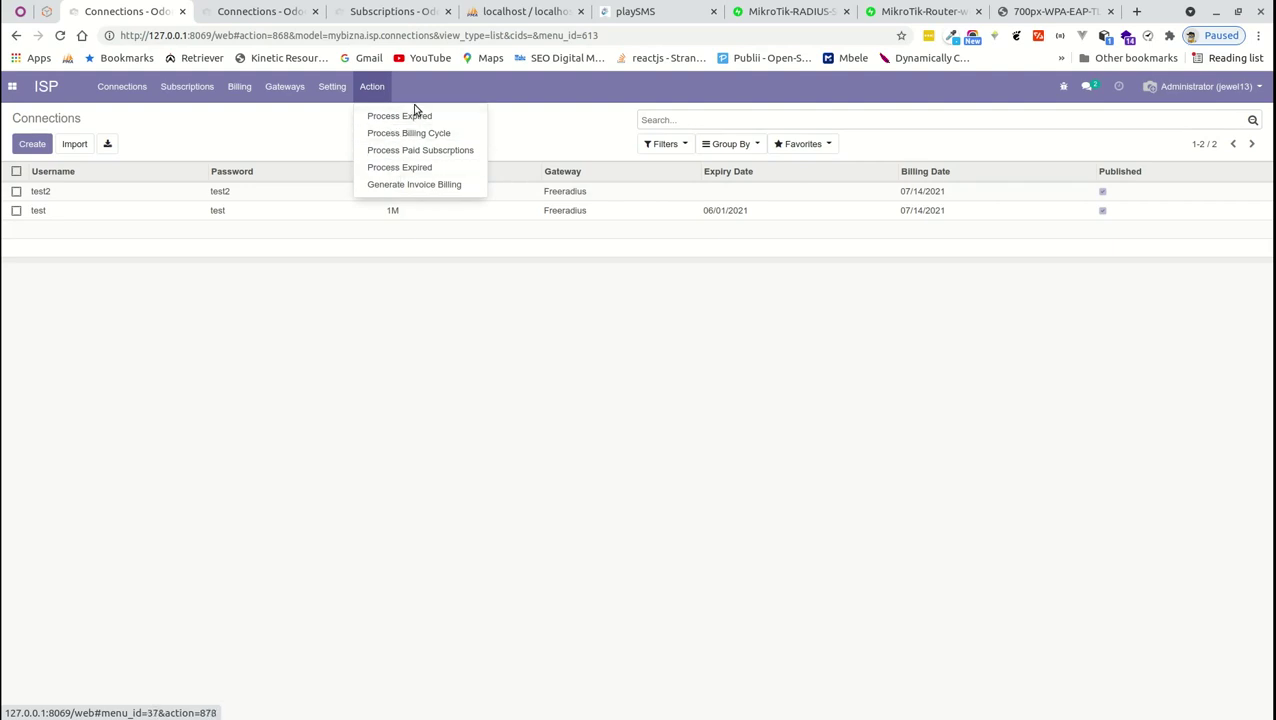
pyautogui.click(116, 87)
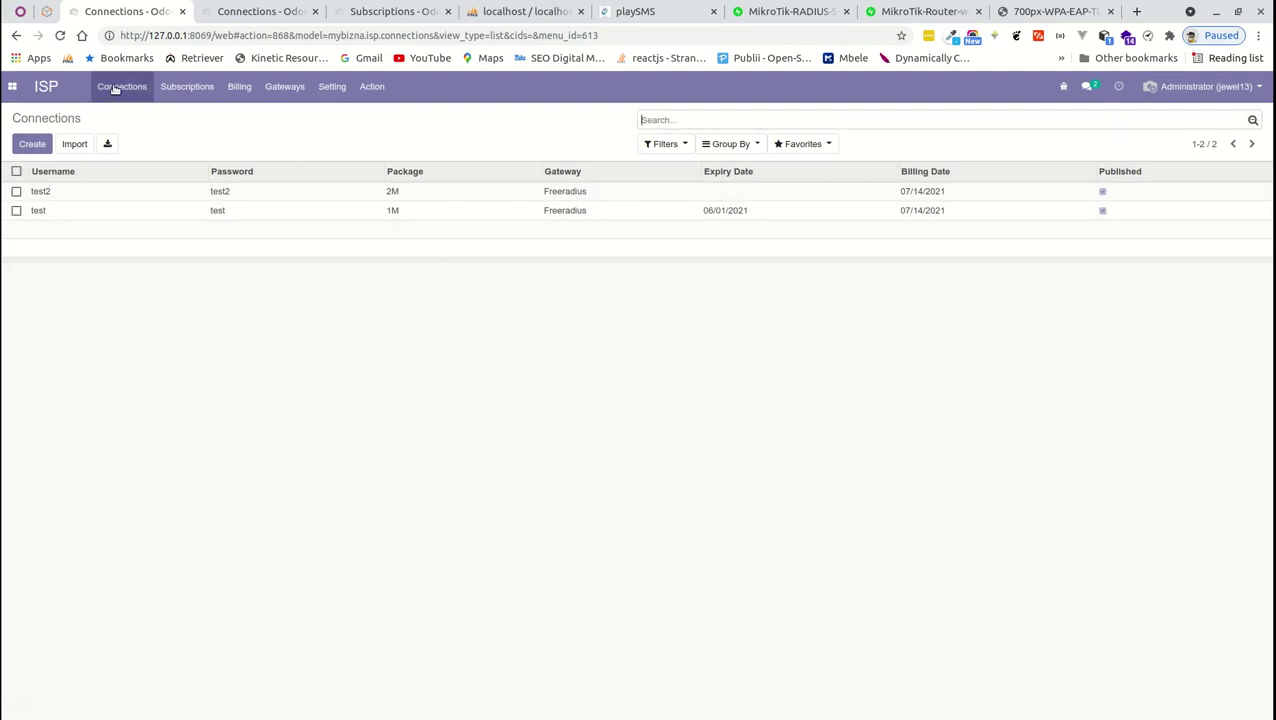
# - Review the ISP subscriptions, the billing records and the configured gateways
pyautogui.click(190, 93)
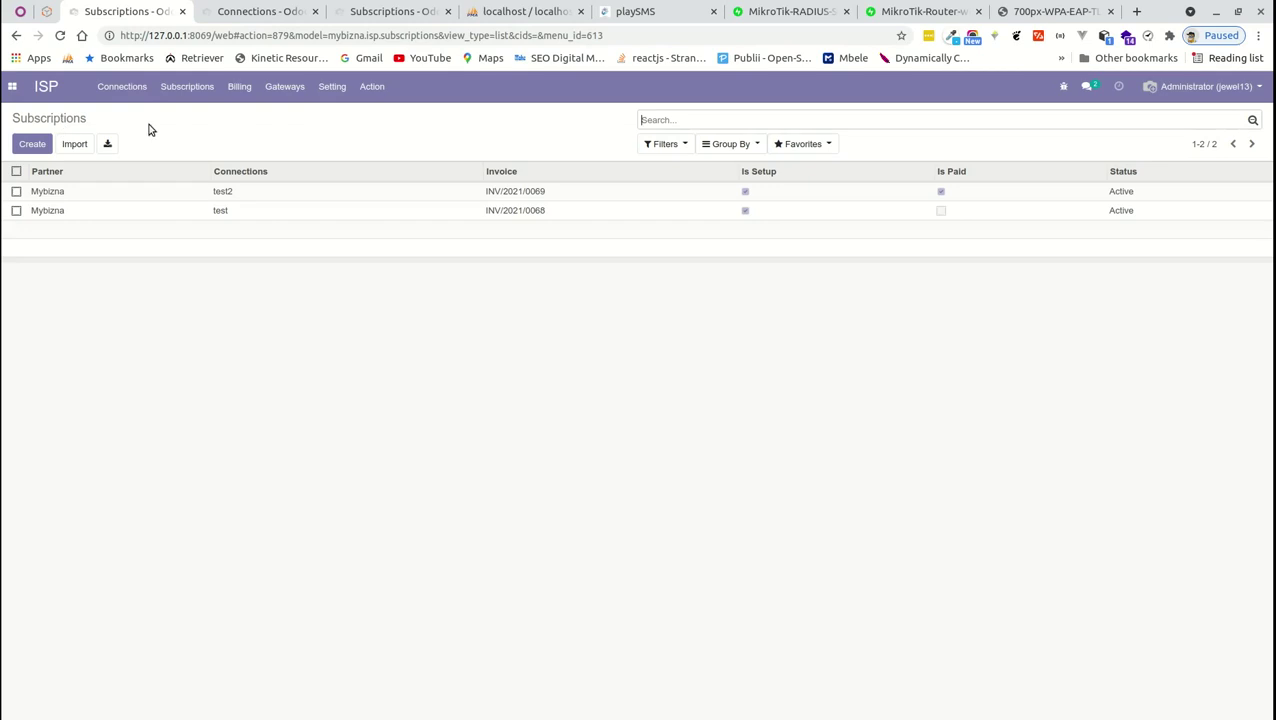
pyautogui.click(243, 93)
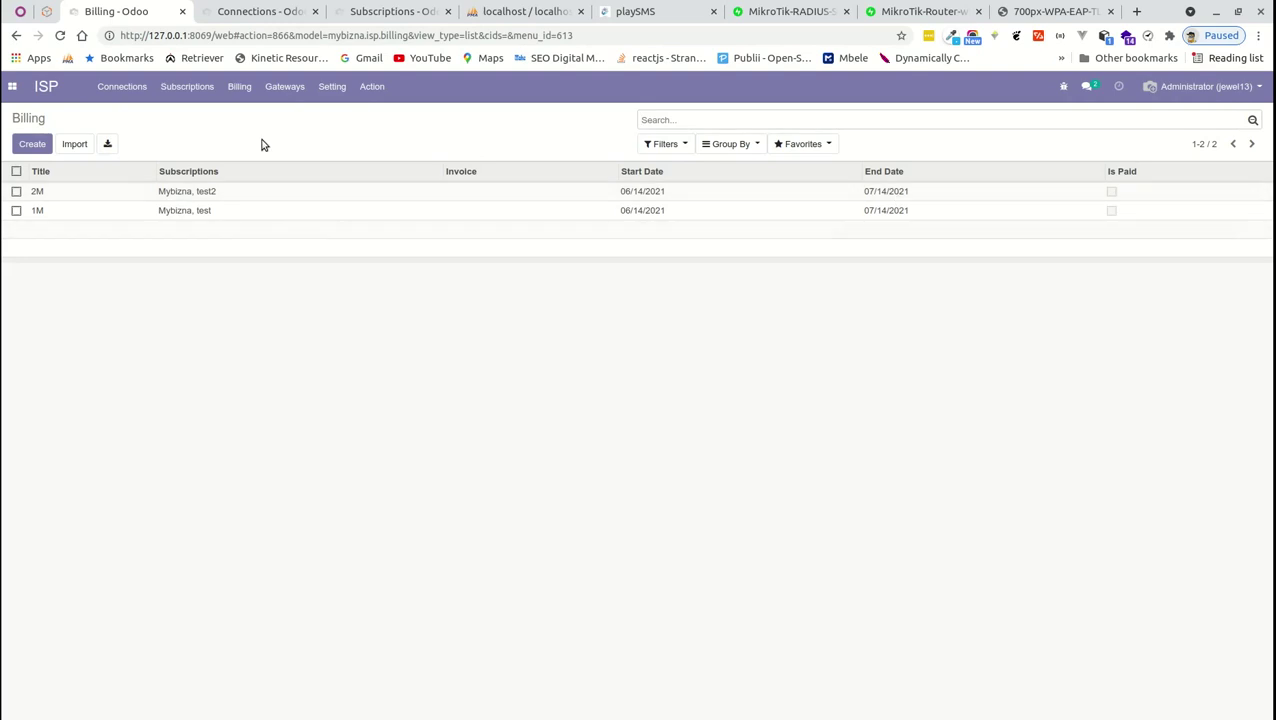
pyautogui.click(285, 87)
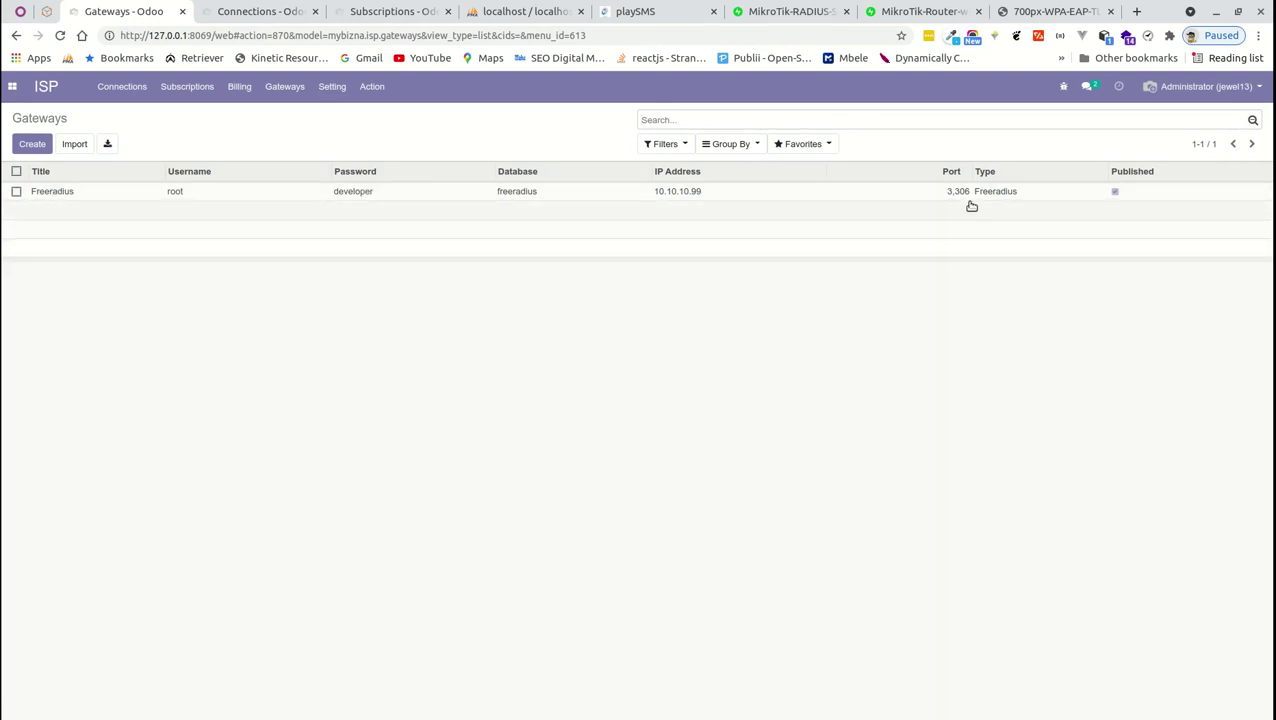
# - Review the ISP billing cycles and packages, and examine the setup items of the 1M package
pyautogui.click(332, 88)
pyautogui.click(336, 92)
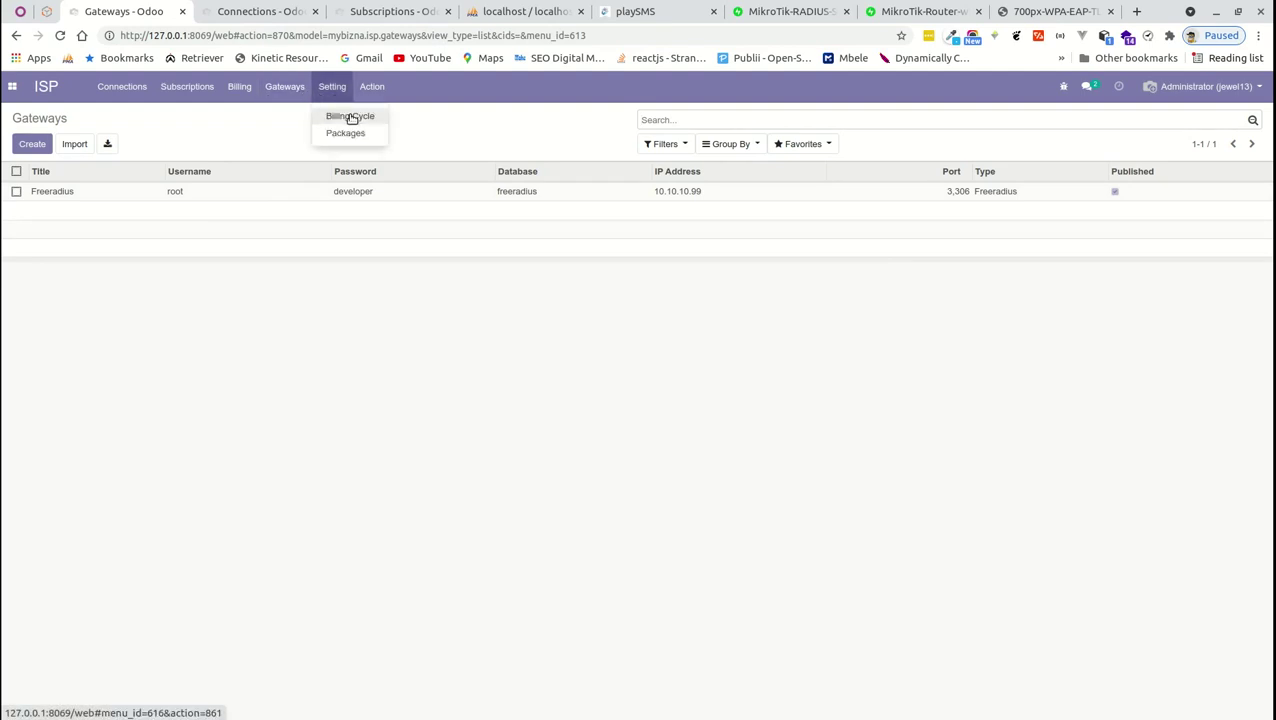
pyautogui.click(350, 116)
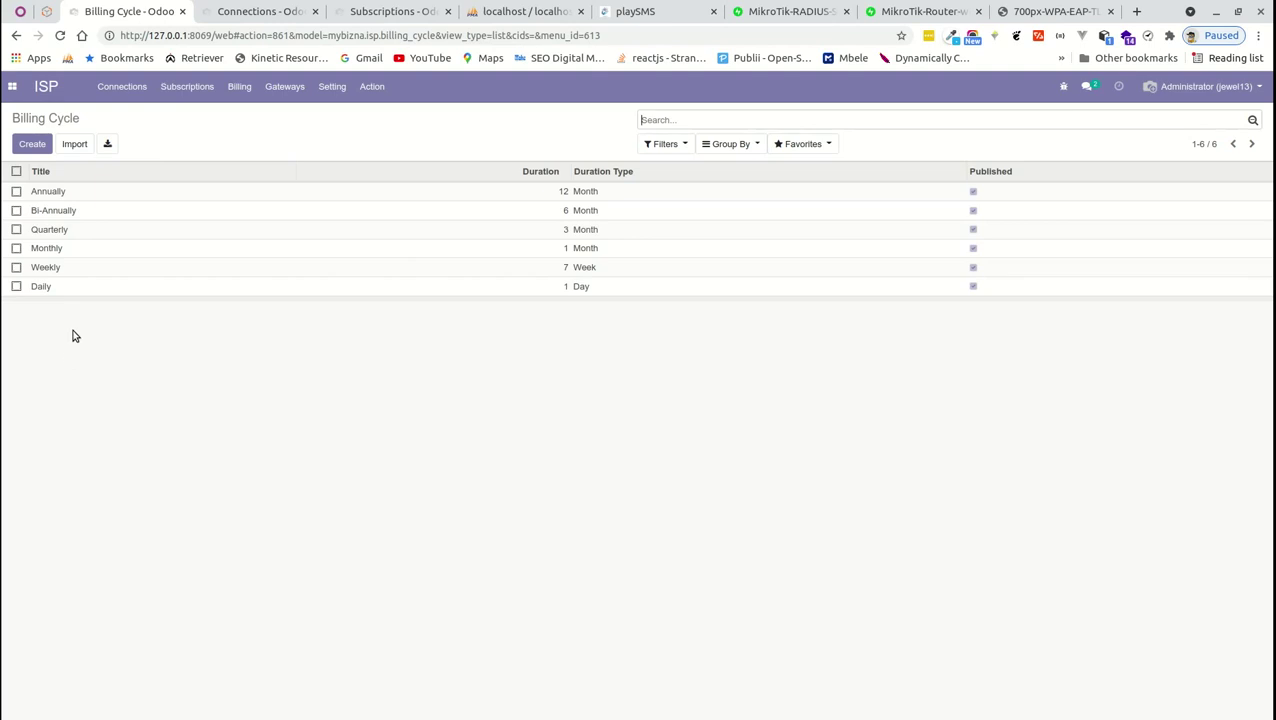
pyautogui.click(348, 87)
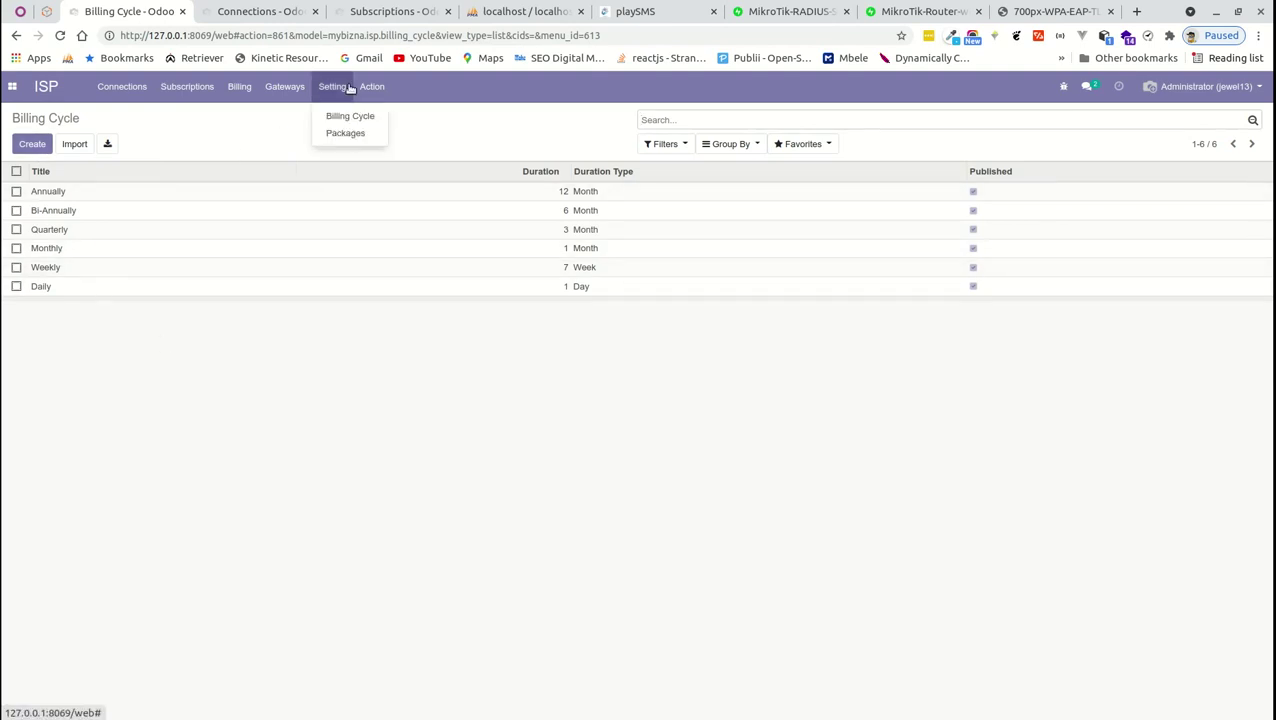
pyautogui.click(332, 137)
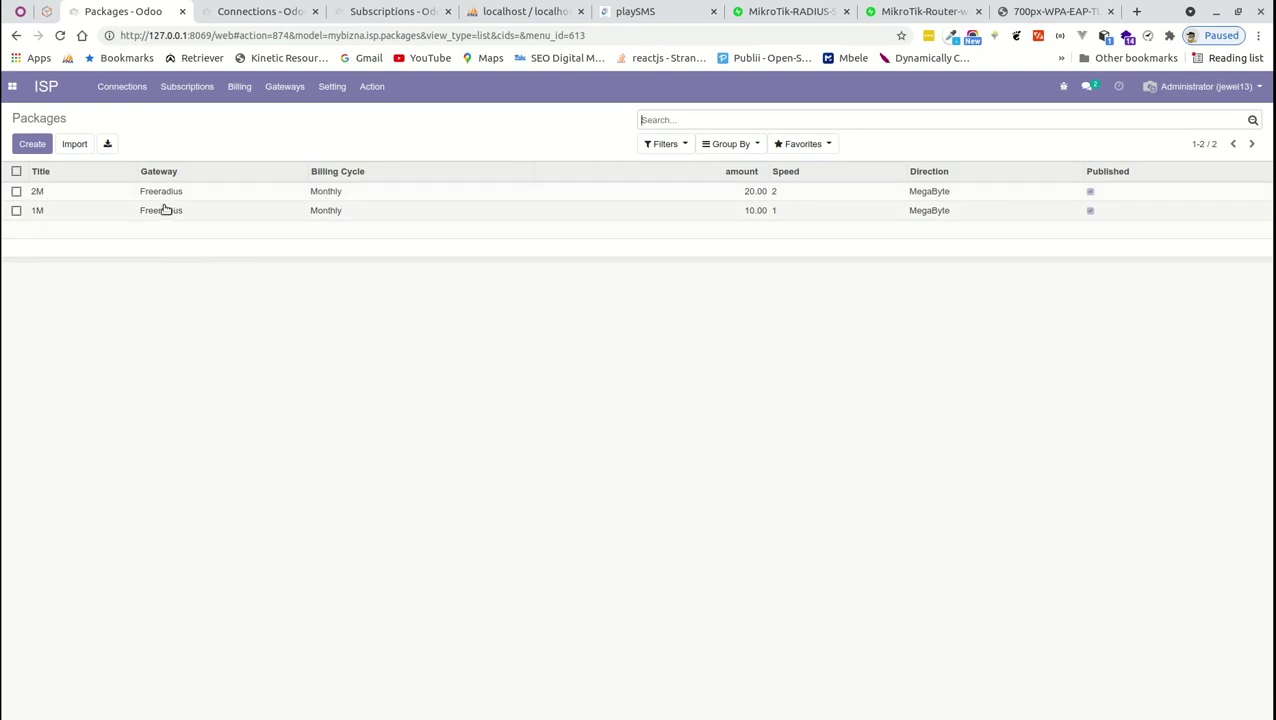
pyautogui.click(210, 211)
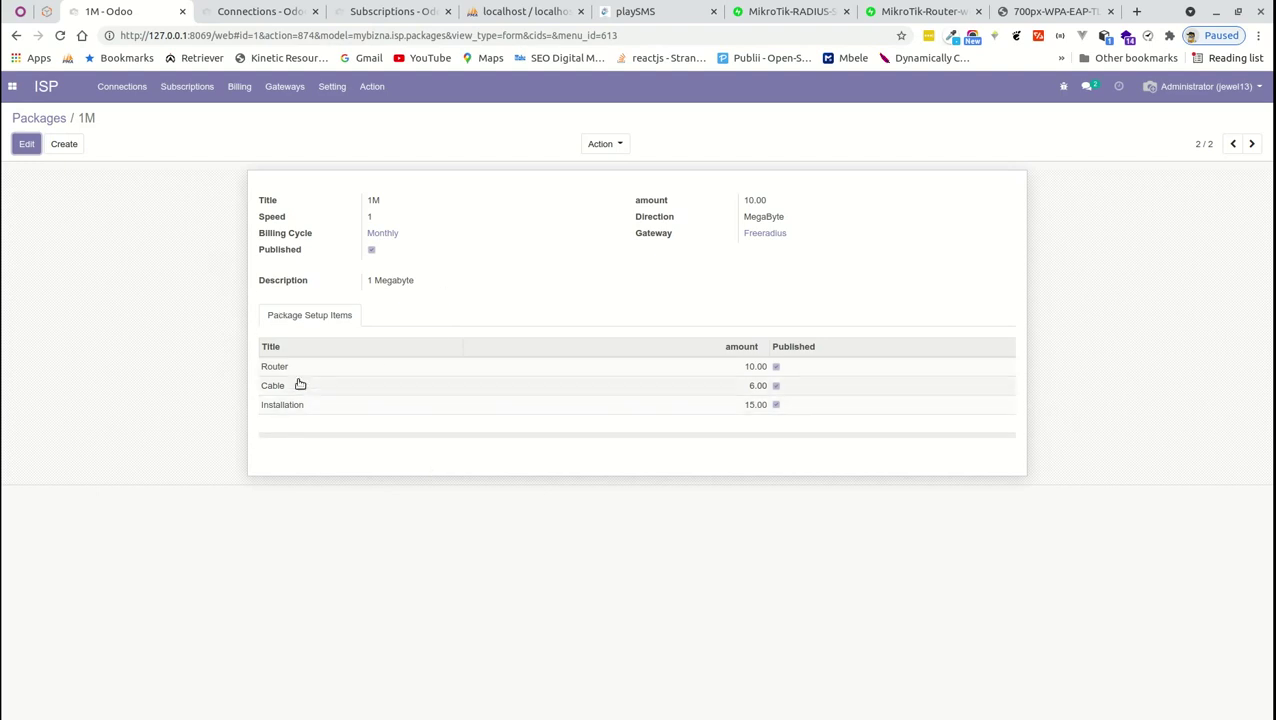
pyautogui.moveTo(342, 393)
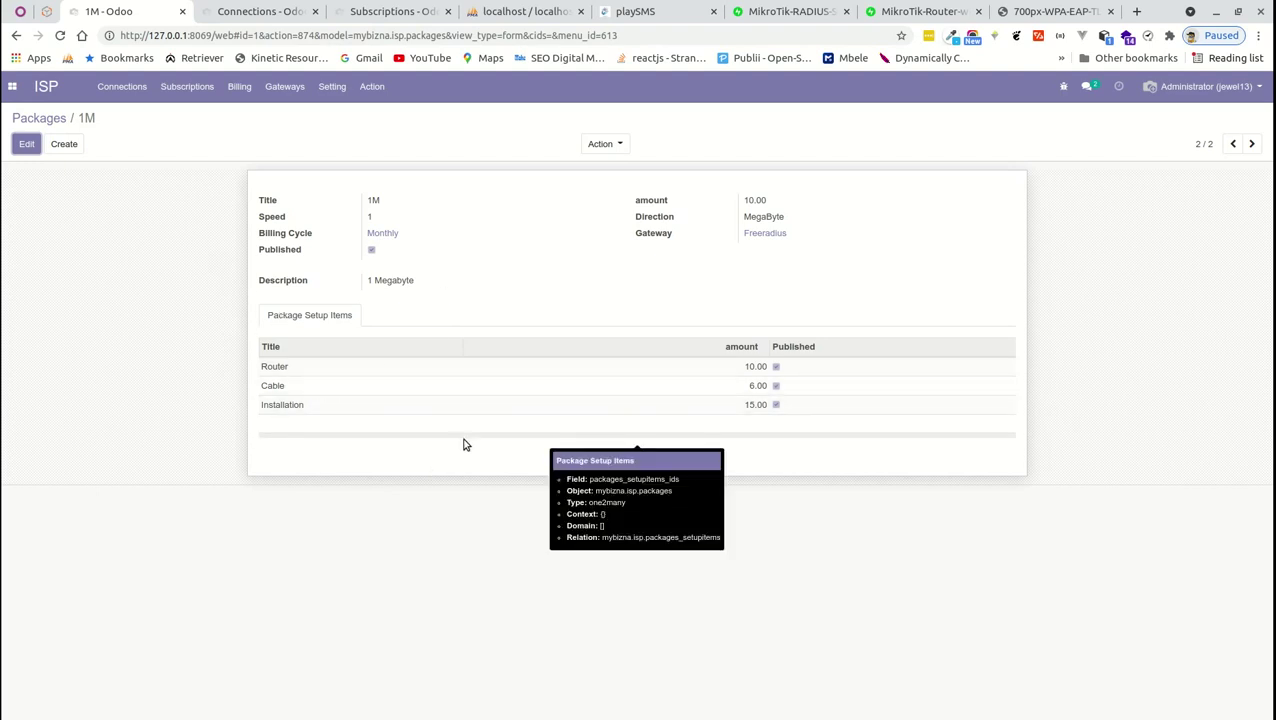
# - Start a new ISP subscription and set its partner to Mybizna
pyautogui.click(194, 96)
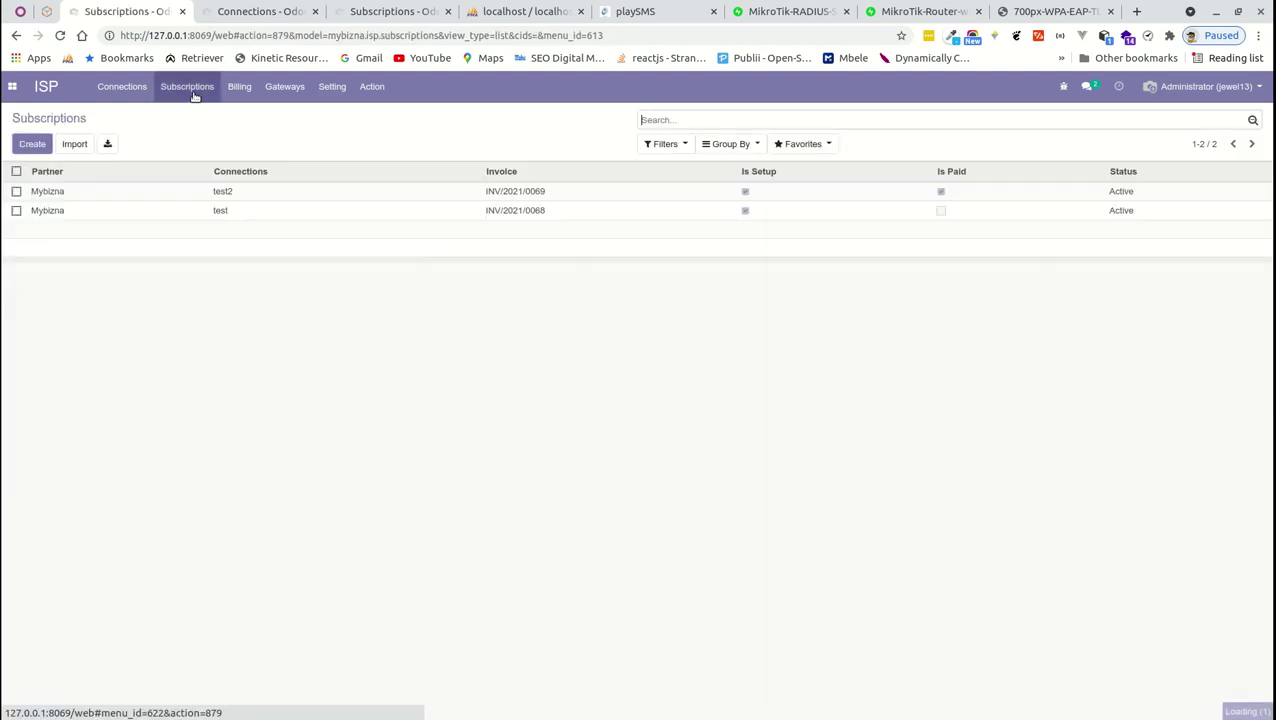
pyautogui.click(38, 143)
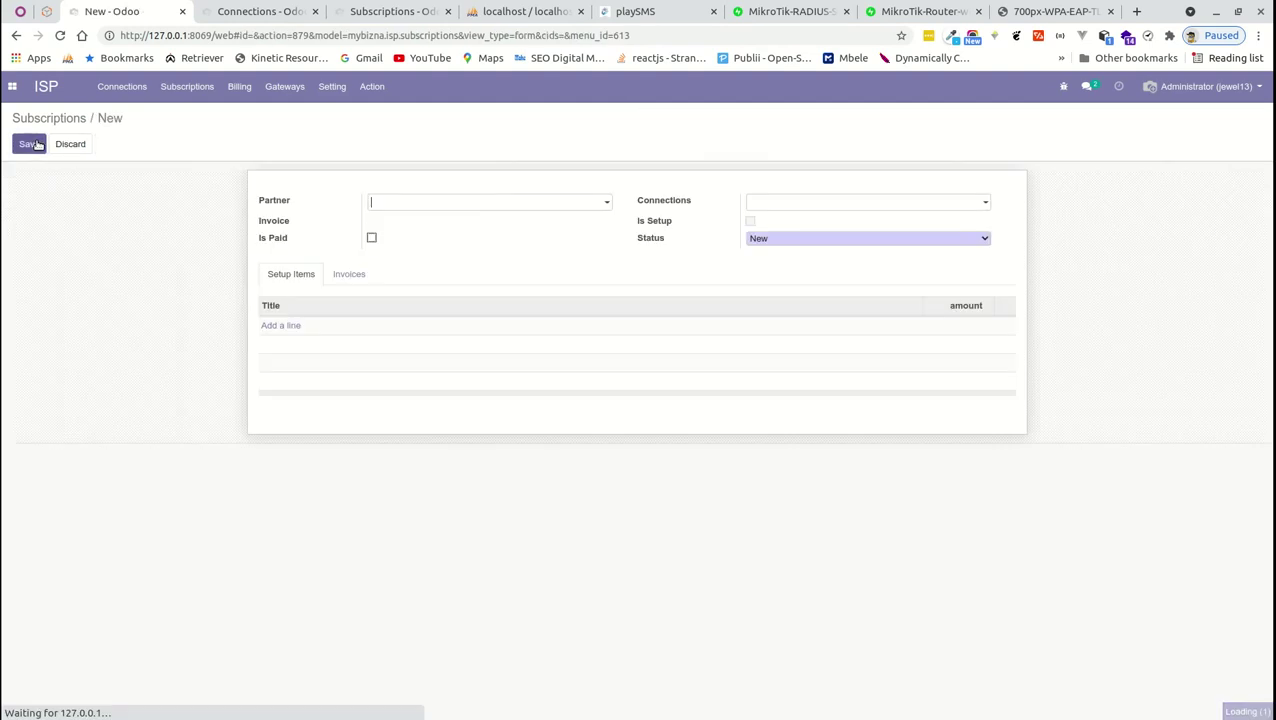
pyautogui.click(421, 204)
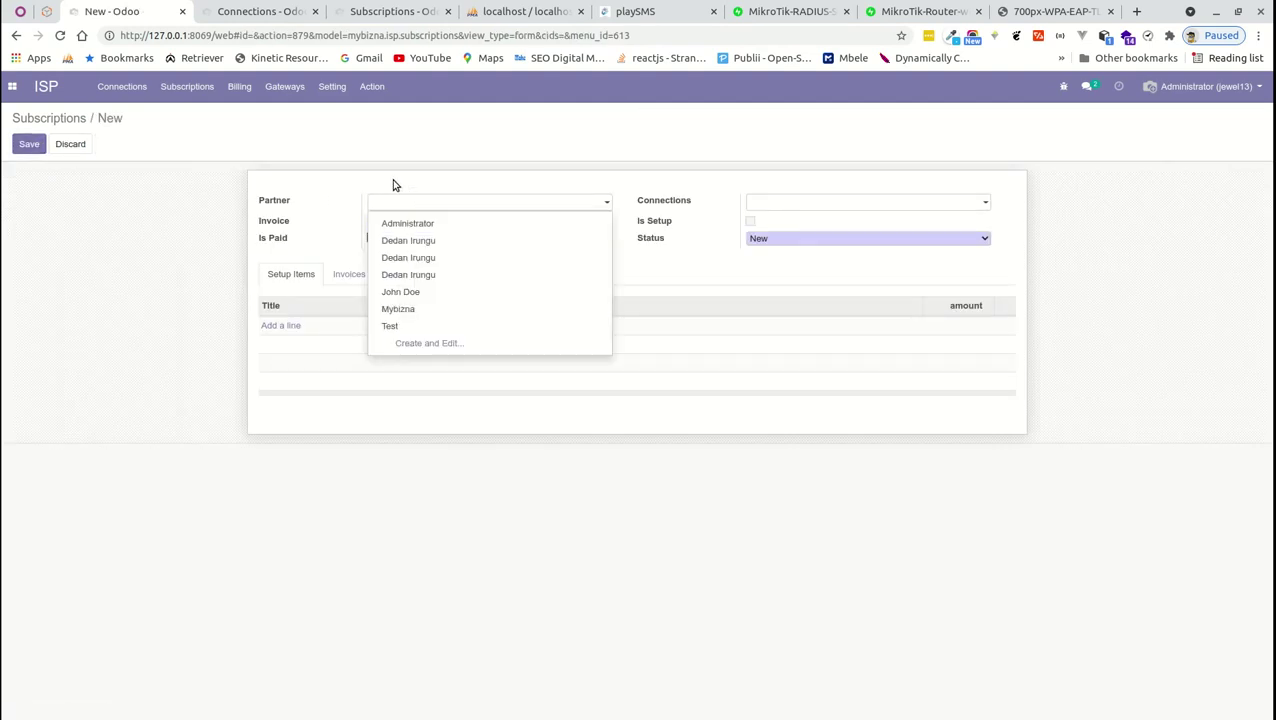
pyautogui.click(270, 208)
pyautogui.click(424, 205)
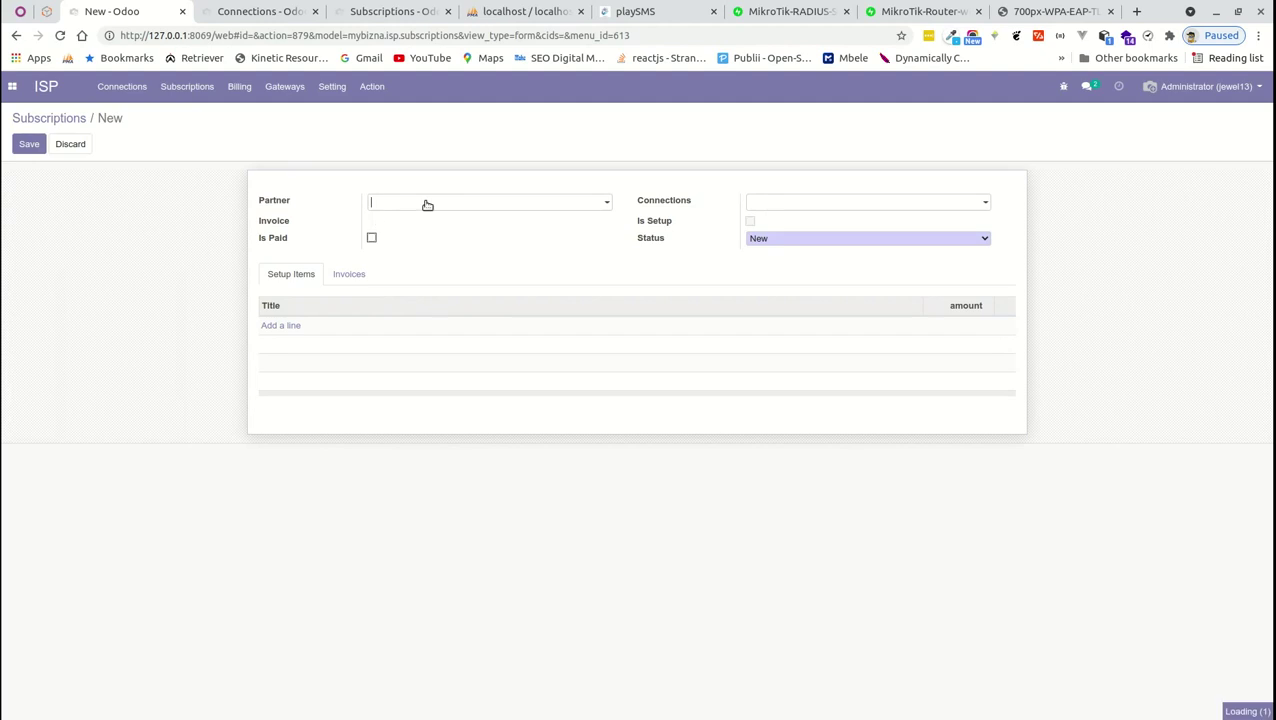
pyautogui.click(440, 308)
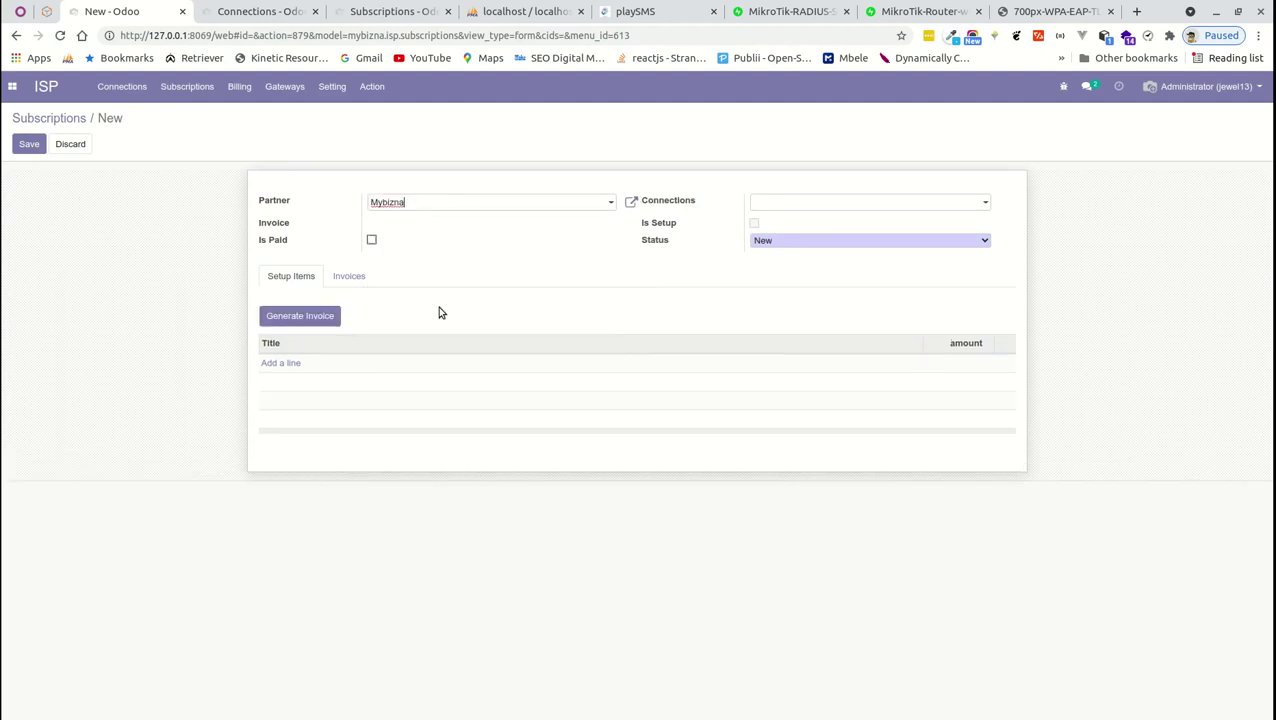
# - Start a new connection from within the subscription, with package 2M and gateway Freeradius
pyautogui.click(793, 200)
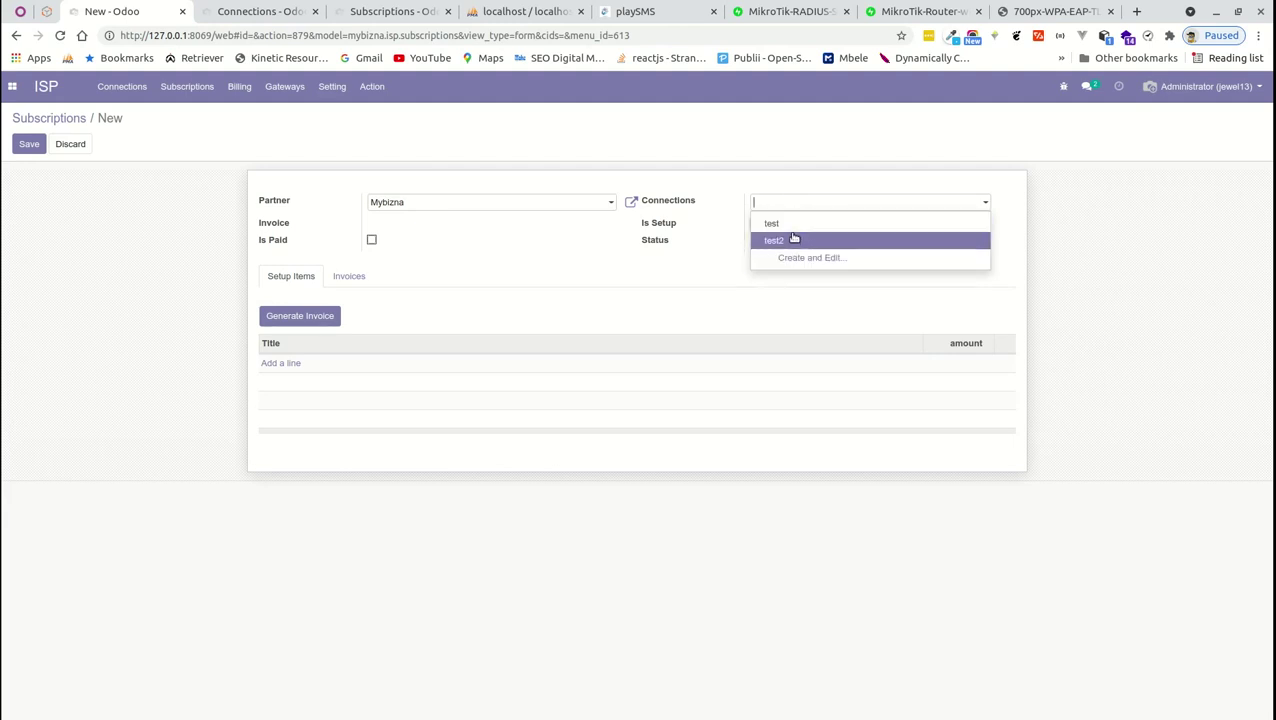
pyautogui.click(811, 259)
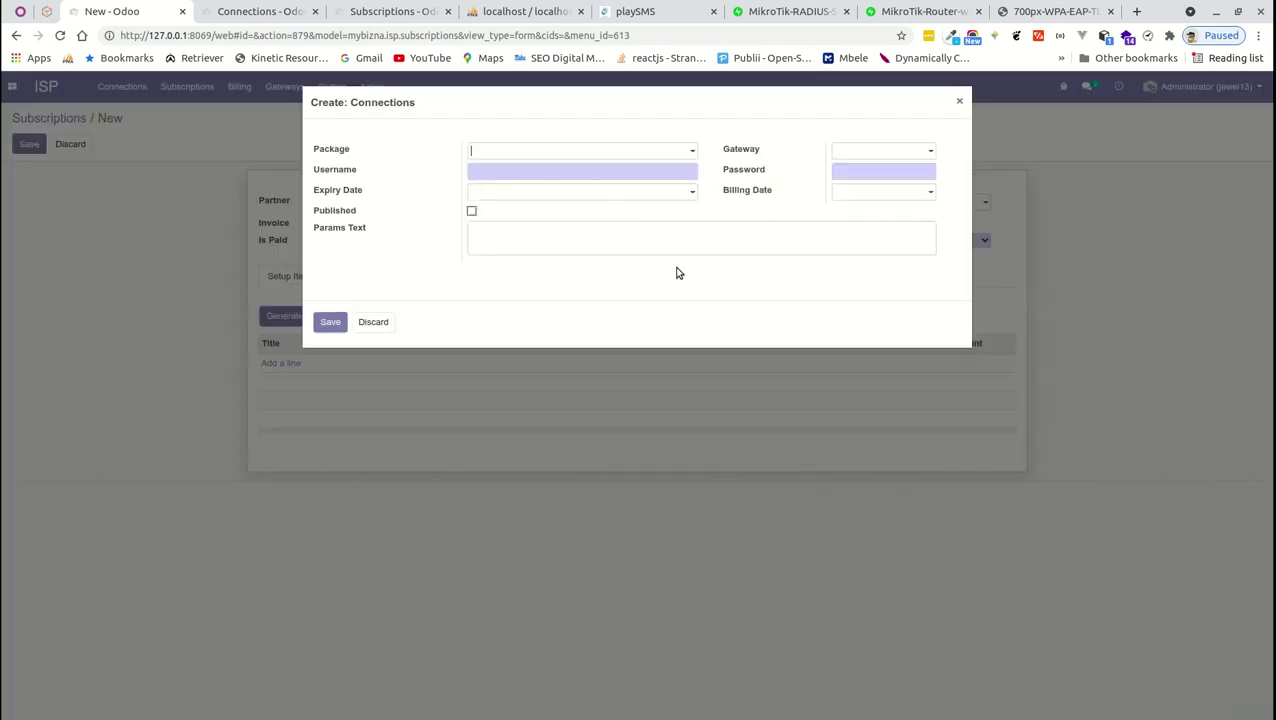
pyautogui.click(512, 153)
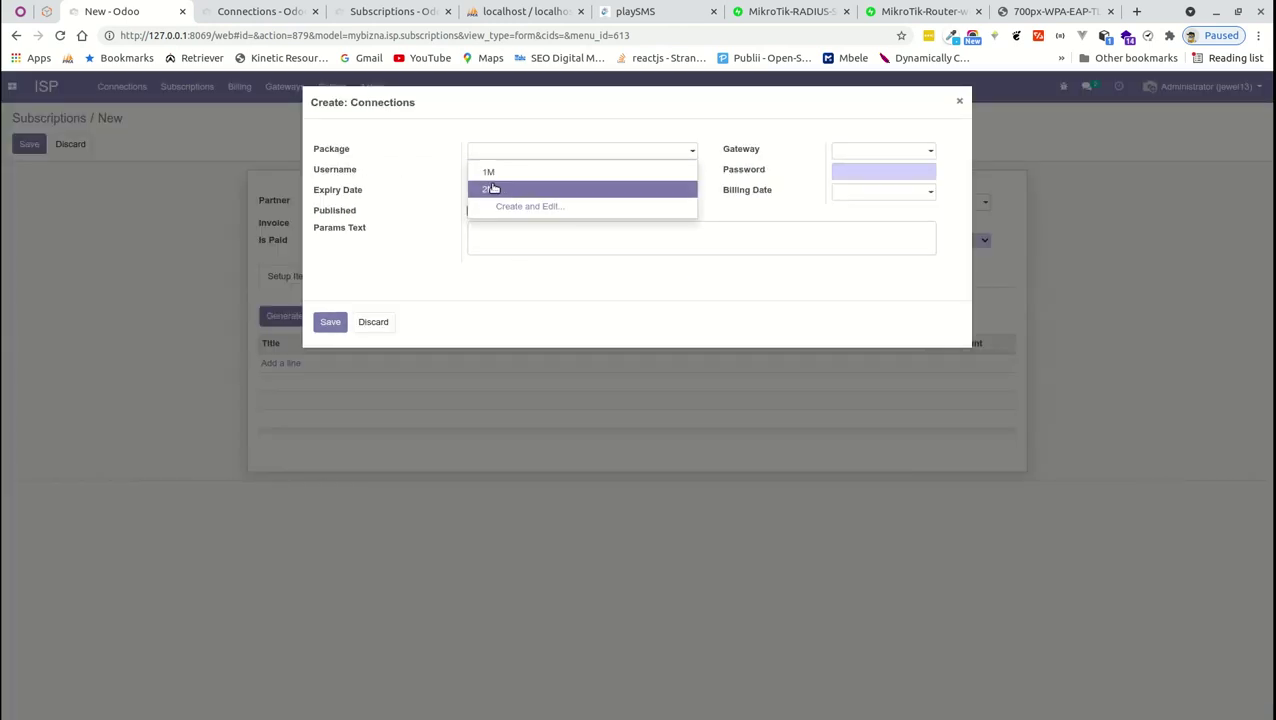
pyautogui.click(490, 189)
pyautogui.click(868, 150)
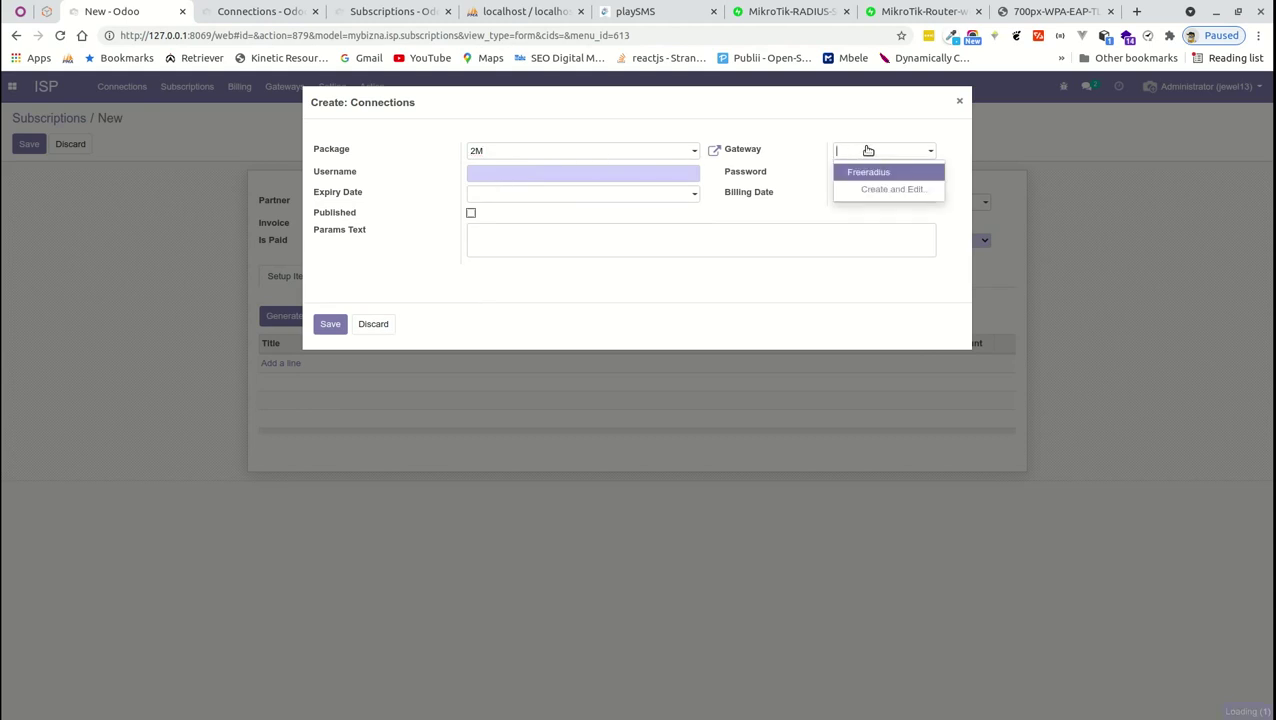
pyautogui.click(898, 172)
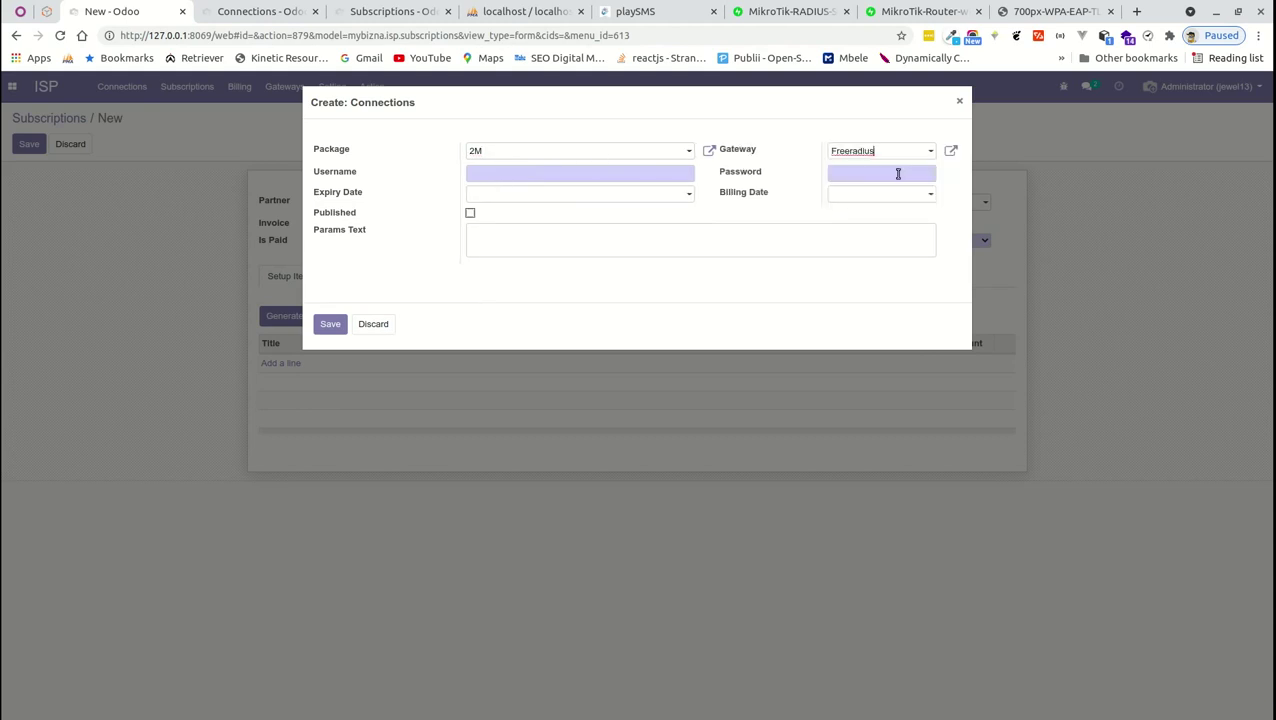
# - Set the new connection's username to test3, fill in its password, and save the connection to the subscription
pyautogui.click(547, 161)
pyautogui.click(496, 171)
pyautogui.doubleClick(496, 171)
pyautogui.hotkey('ctrl', 'c')
pyautogui.click(884, 179)
pyautogui.hotkey('ctrl', 'v')
pyautogui.click(330, 323)
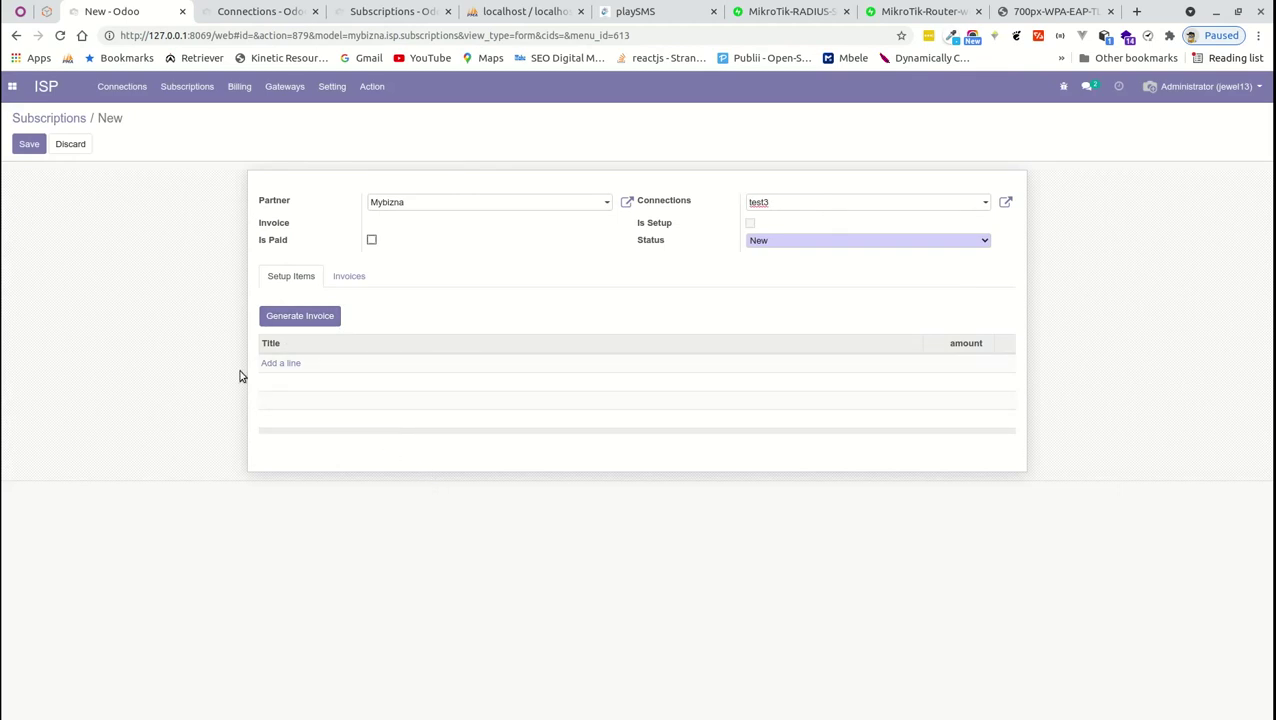
# - Save the new subscription and add a setup item to it with the title and description Labour
pyautogui.click(29, 144)
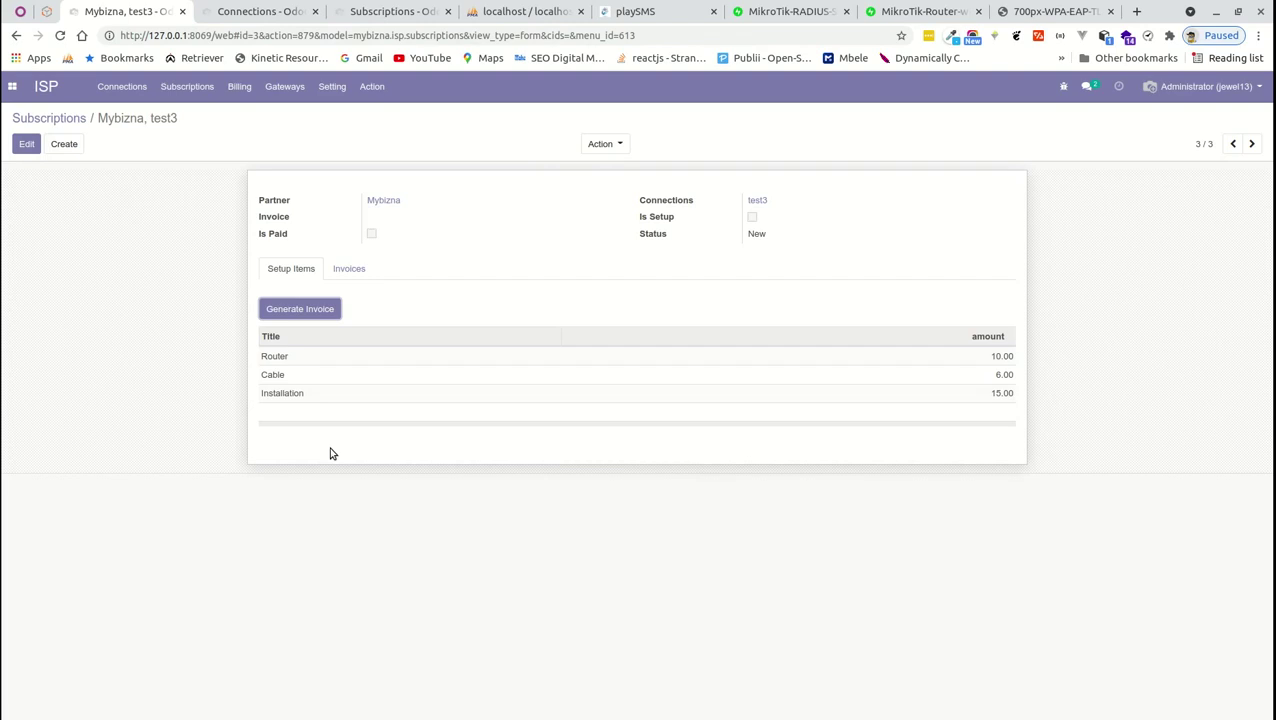
pyautogui.click(20, 146)
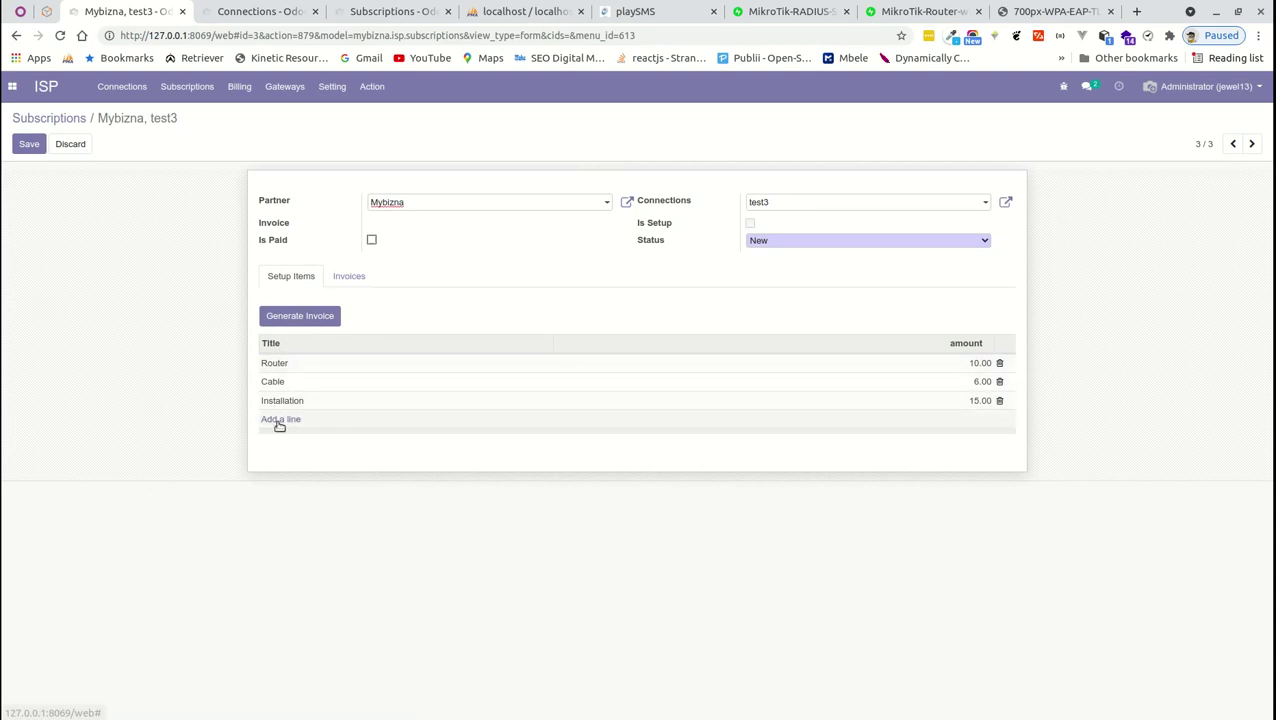
pyautogui.click(280, 420)
pyautogui.write('Labour')
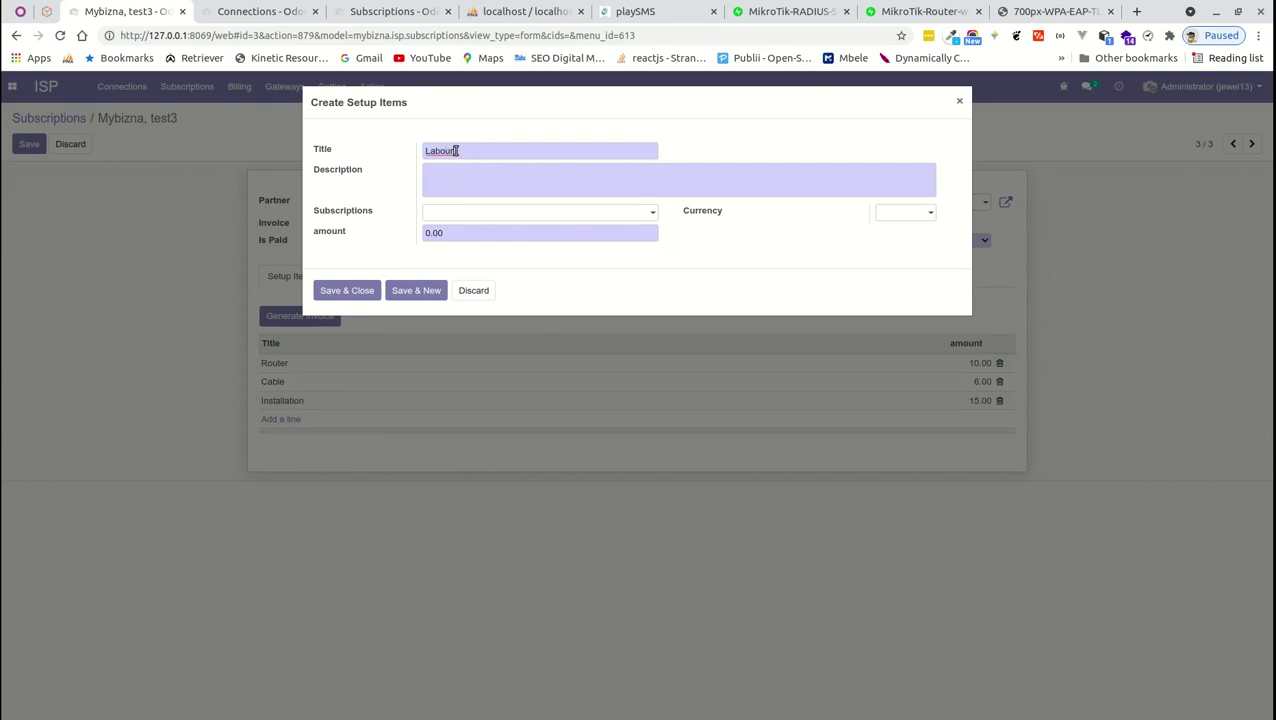
pyautogui.doubleClick(457, 150)
pyautogui.hotkey('ctrl', 'c')
pyautogui.click(489, 188)
pyautogui.hotkey('ctrl', 'v')
# - Set the Labour setup item's currency to GBP and its amount to 10.00, and save it to the setup items
pyautogui.click(540, 213)
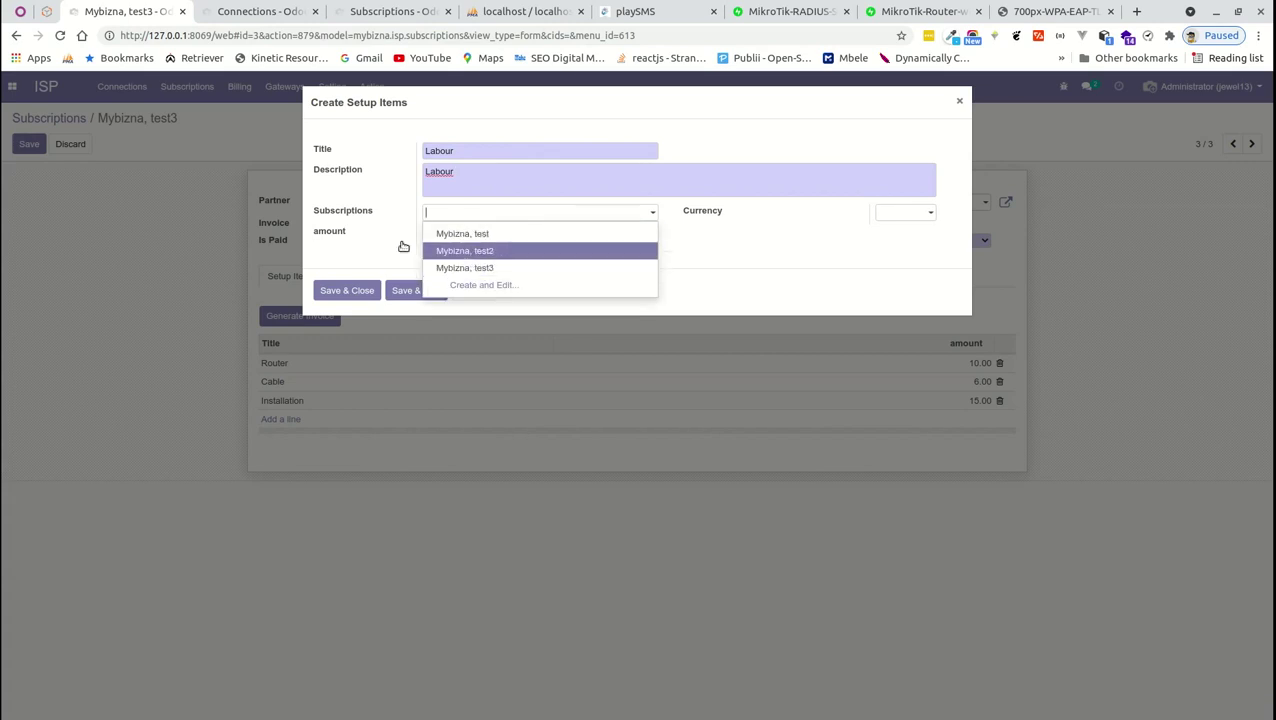
pyautogui.click(684, 250)
pyautogui.click(928, 213)
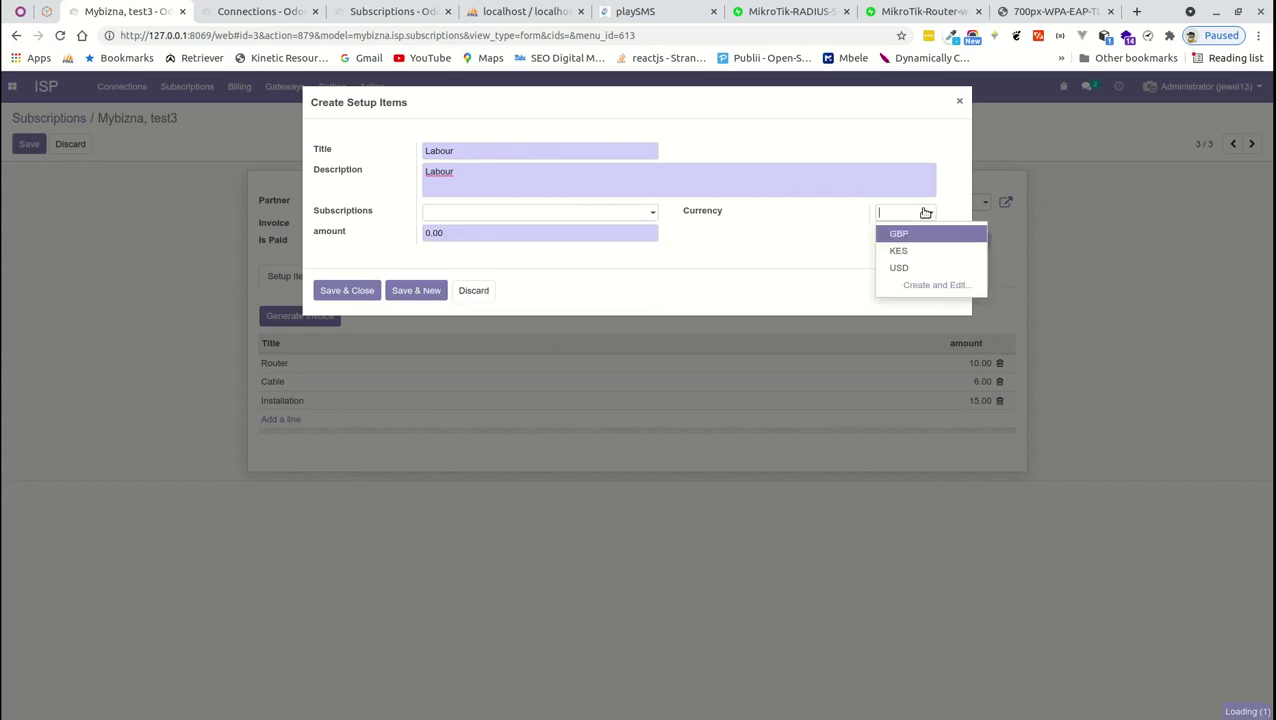
pyautogui.click(898, 250)
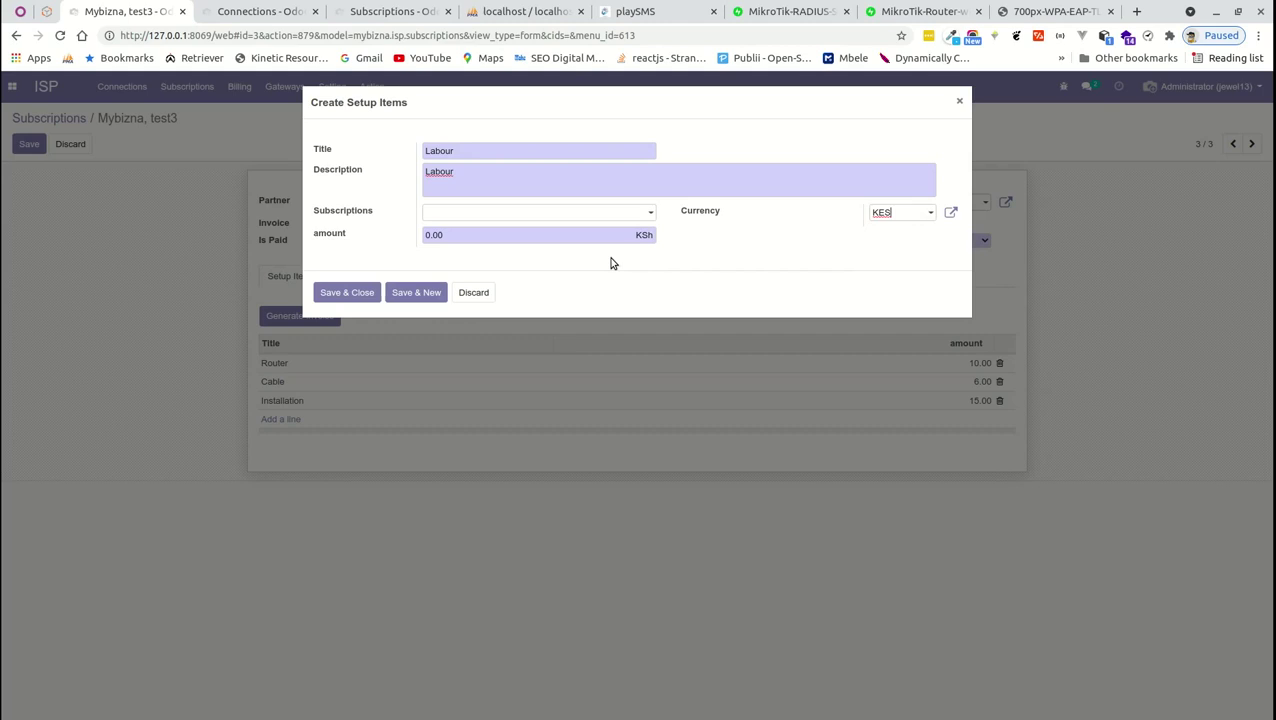
pyautogui.click(895, 214)
pyautogui.click(893, 233)
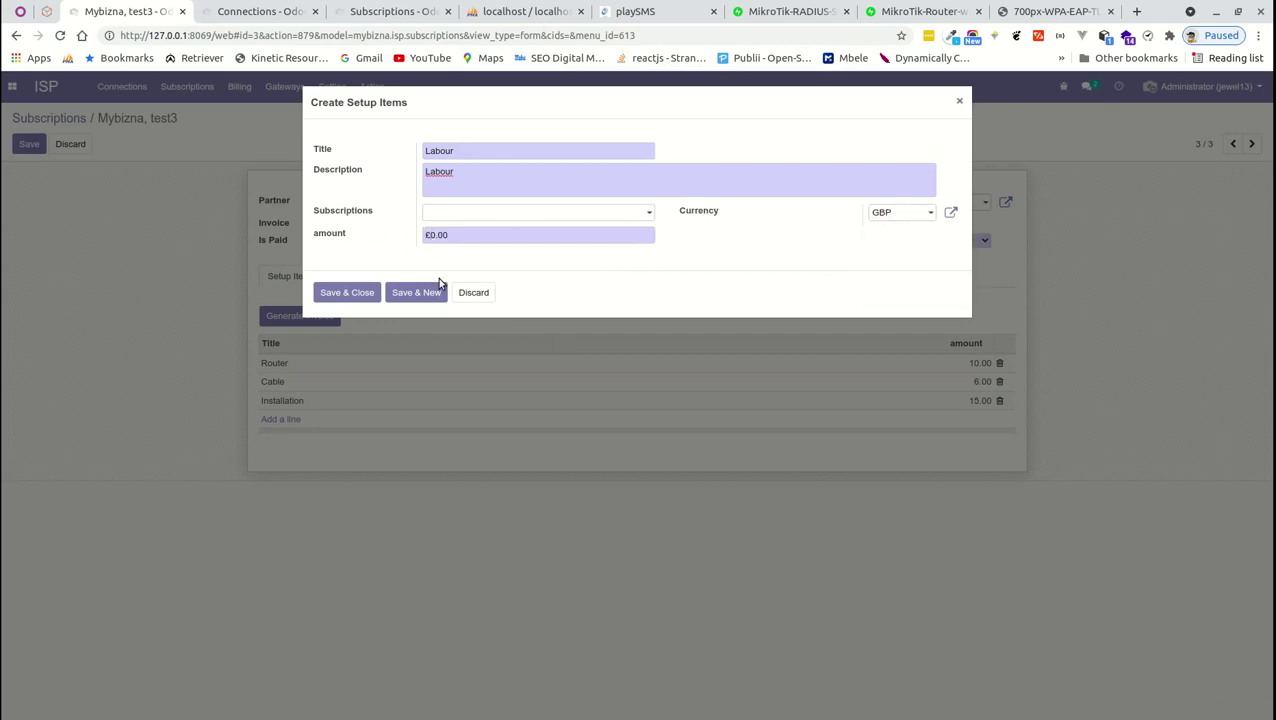
pyautogui.write('1')
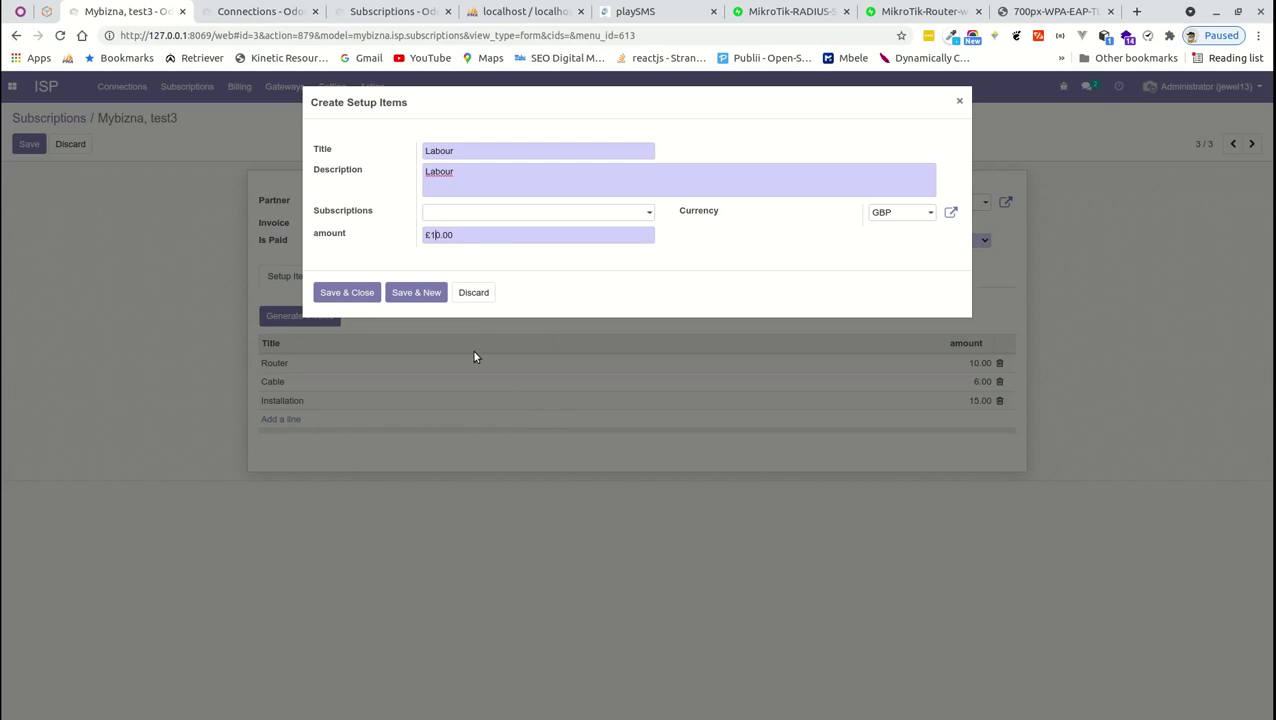
pyautogui.click(342, 296)
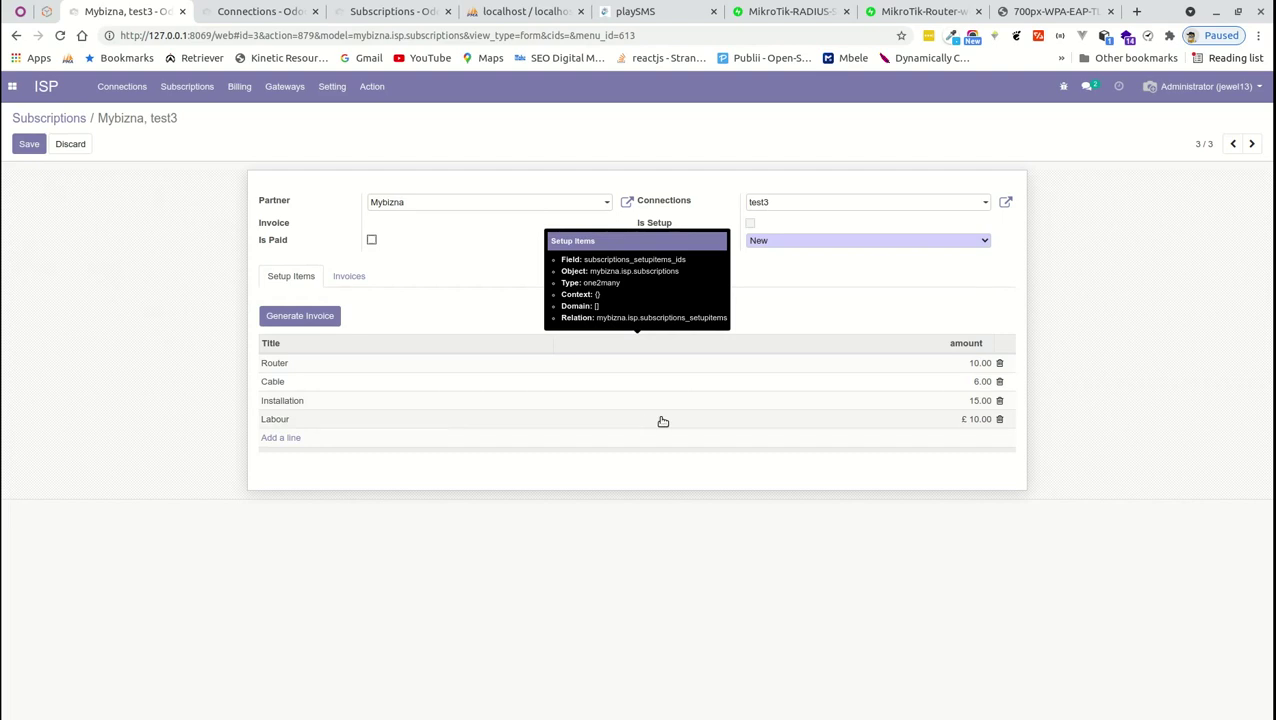
# - Generate the invoice for the test3 subscription's setup items and view its entry among the subscription's invoices
pyautogui.click(297, 318)
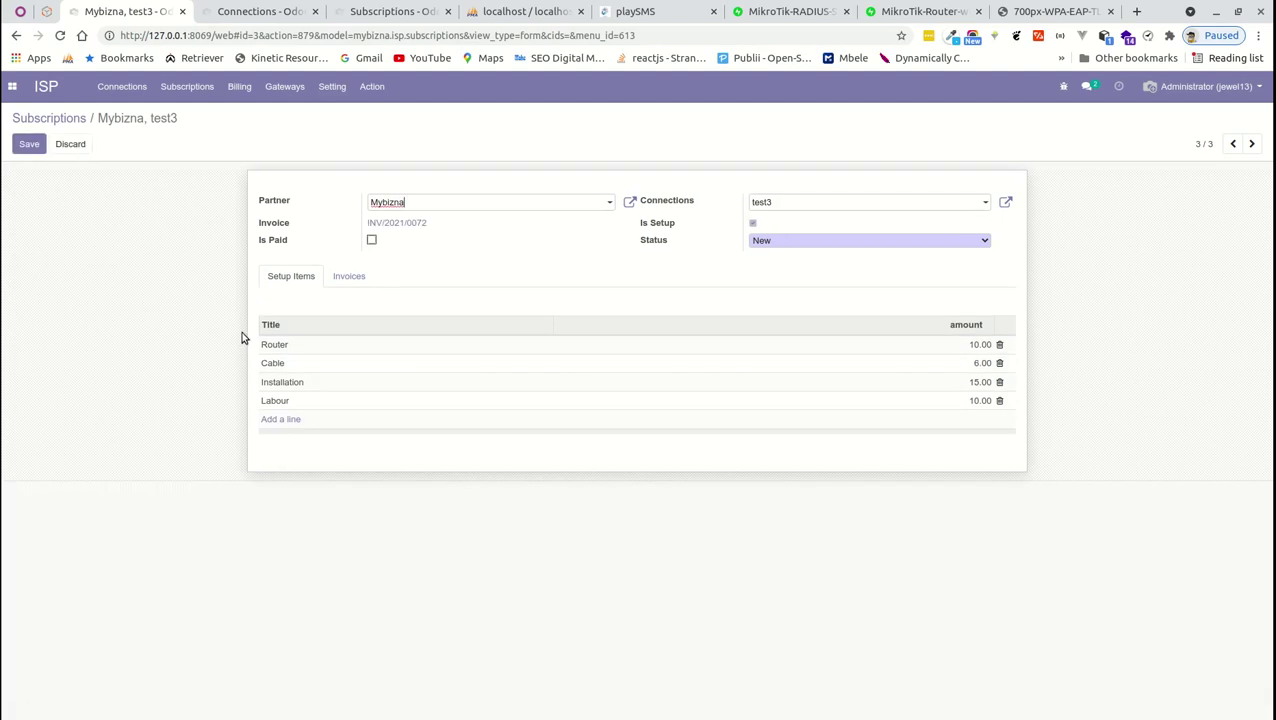
pyautogui.click(344, 277)
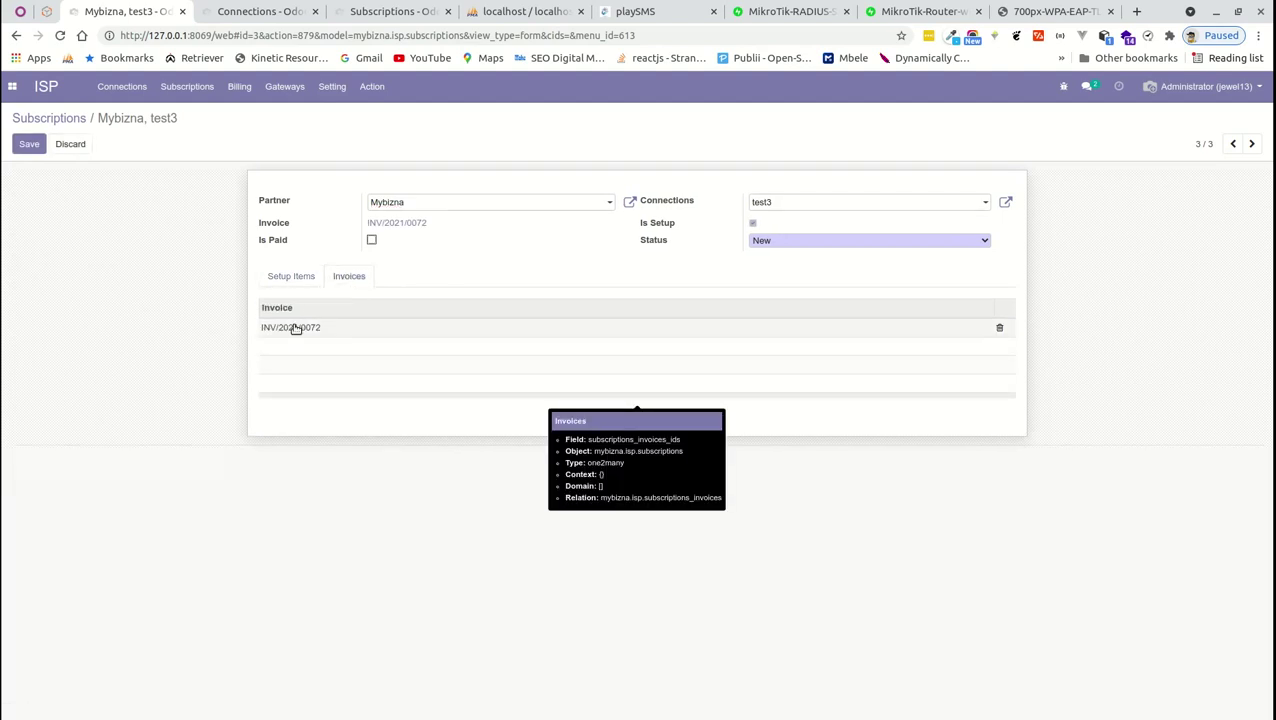
pyautogui.click(294, 328)
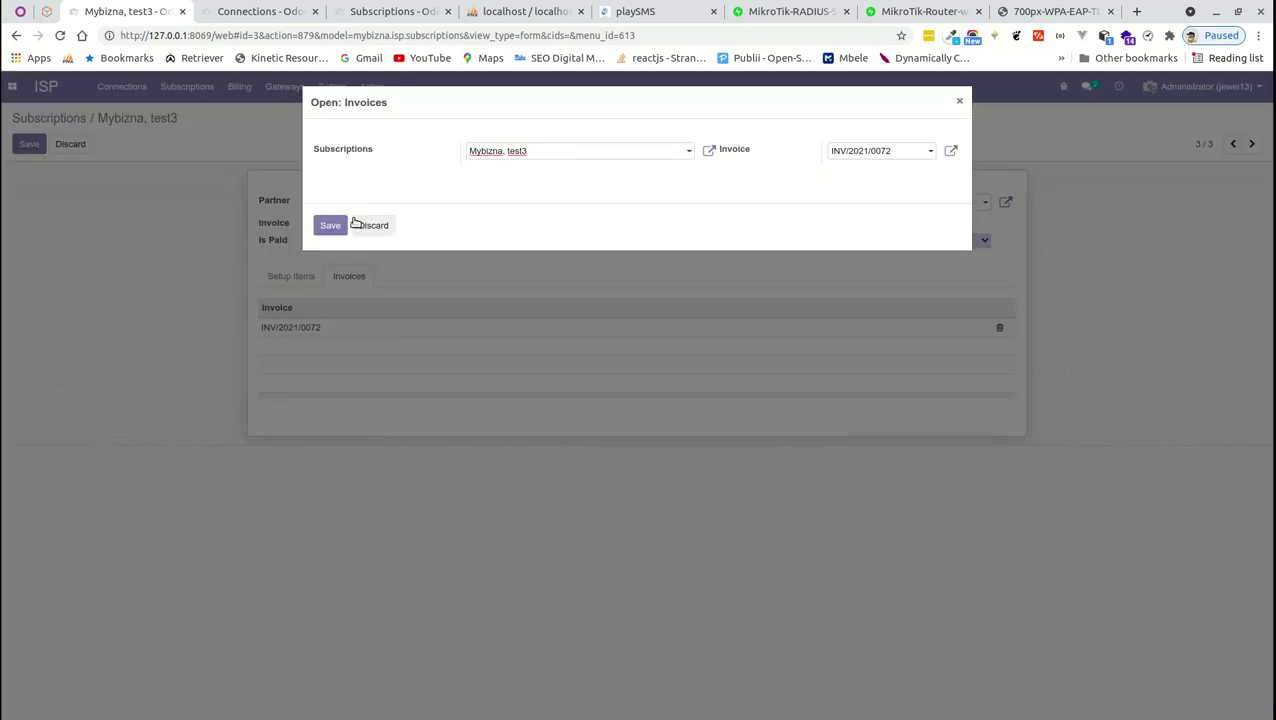
pyautogui.click(959, 102)
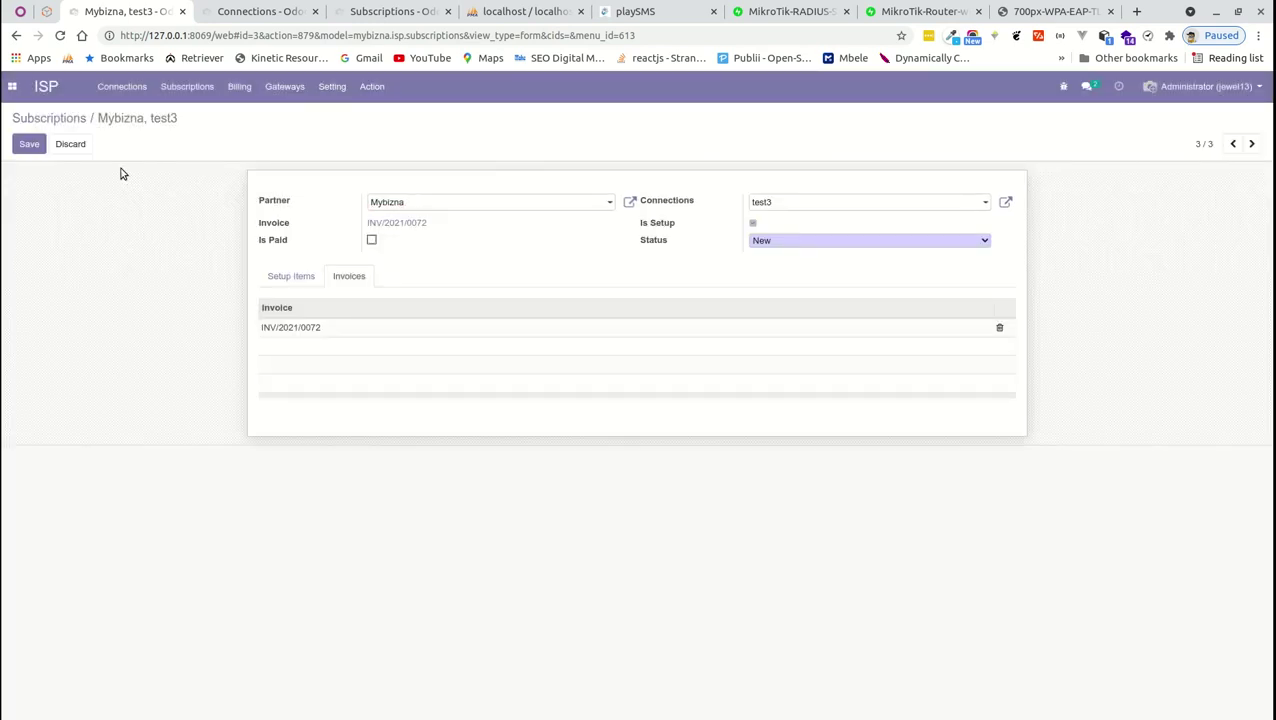
# - Open the customer invoice linked to the test3 subscription, examine its lines and payment details, and return to the subscriptions list
pyautogui.click(72, 118)
pyautogui.click(77, 191)
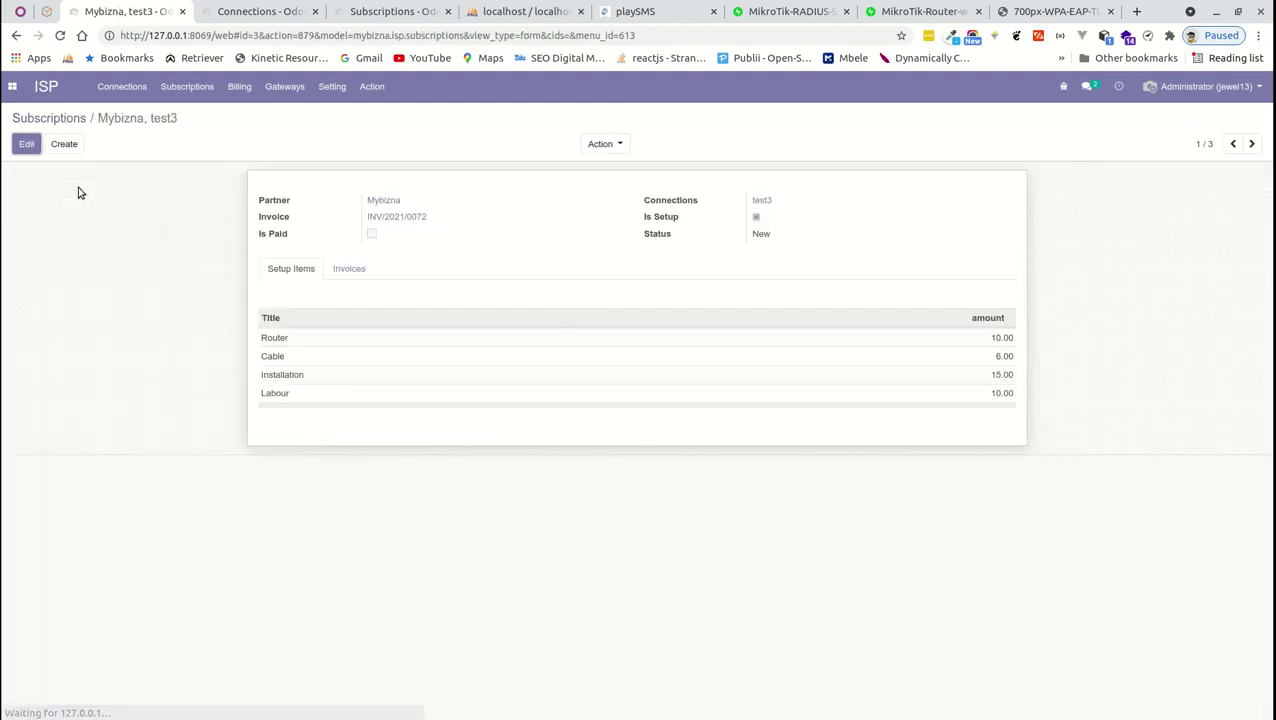
pyautogui.click(405, 218)
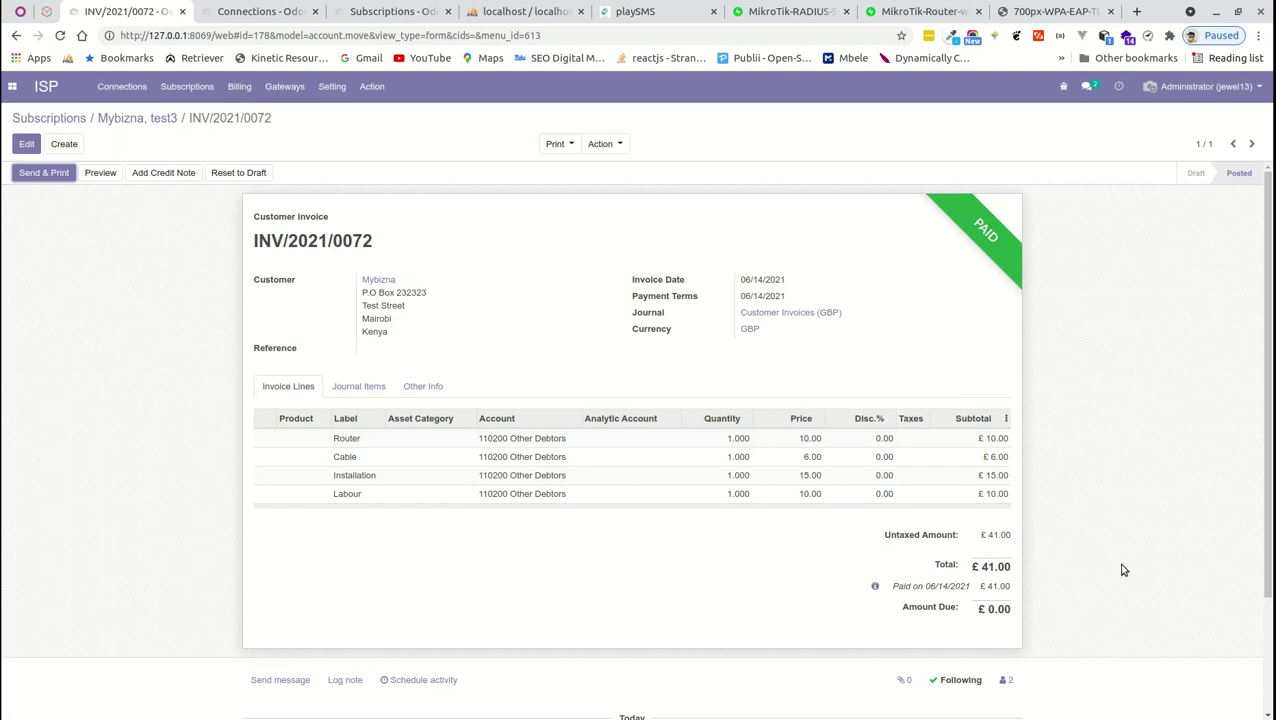
pyautogui.scroll(-3, 1120, 570)
pyautogui.scroll(3, 1122, 570)
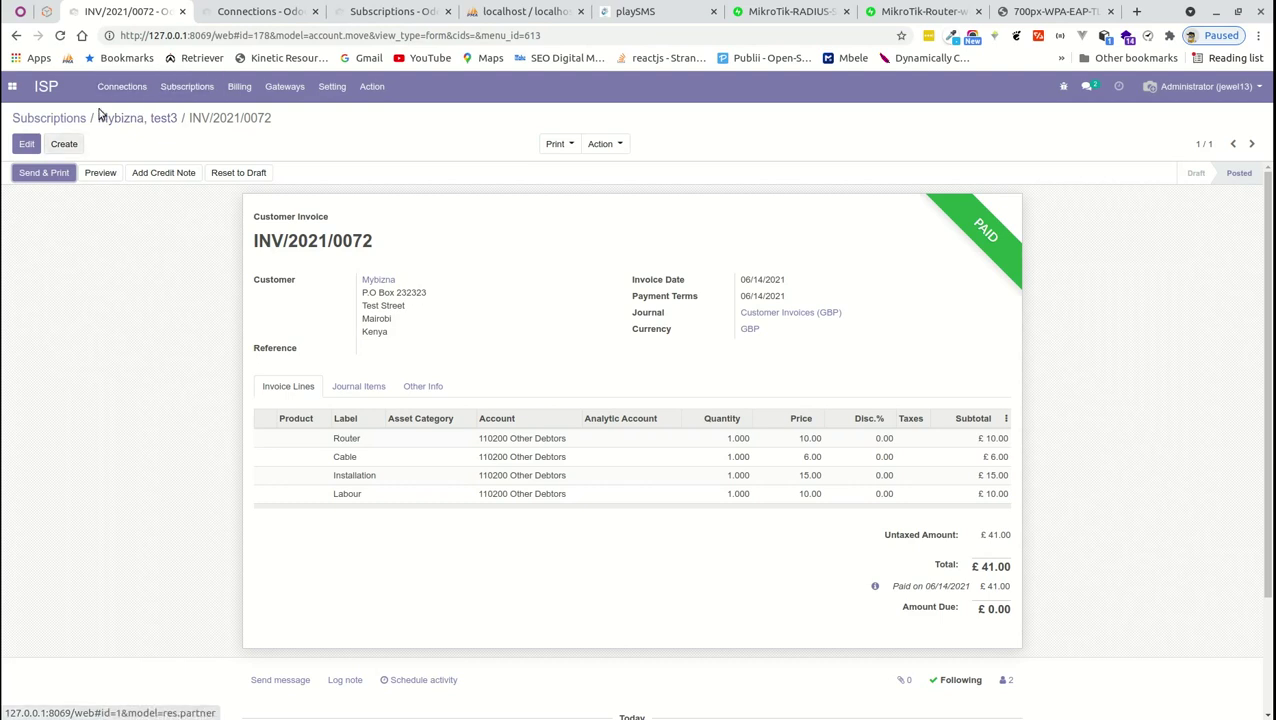
pyautogui.click(180, 90)
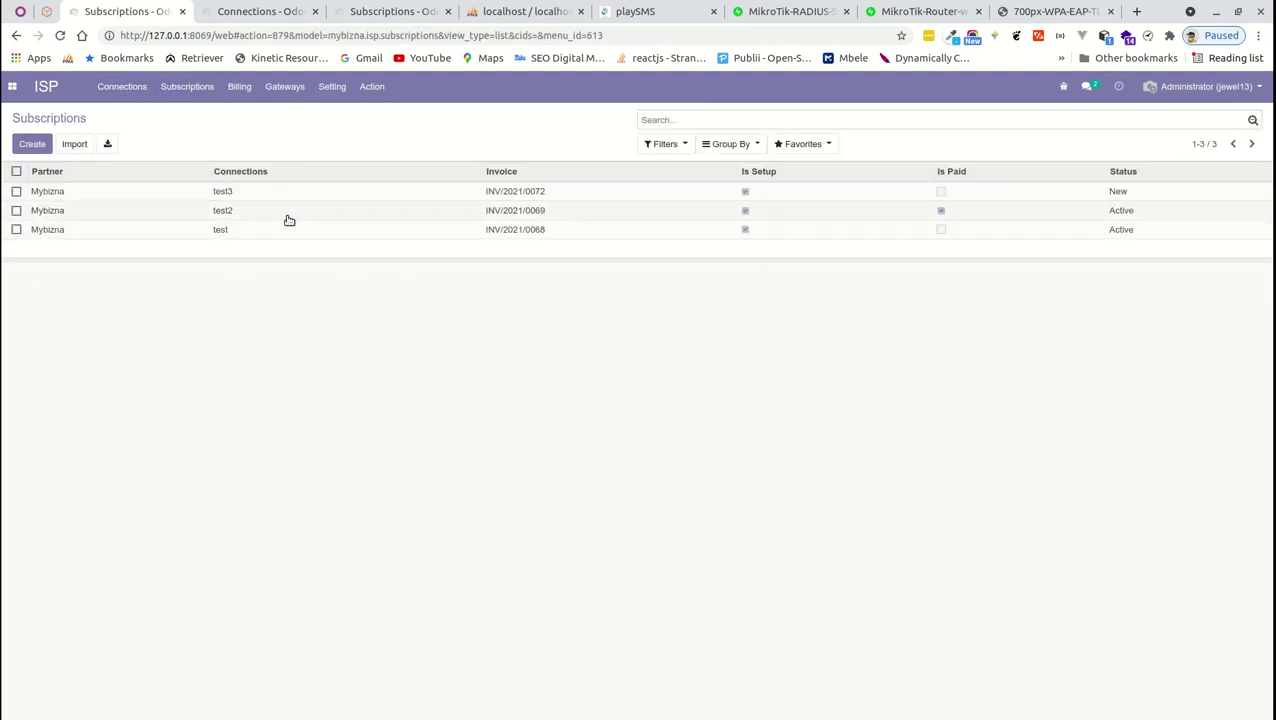
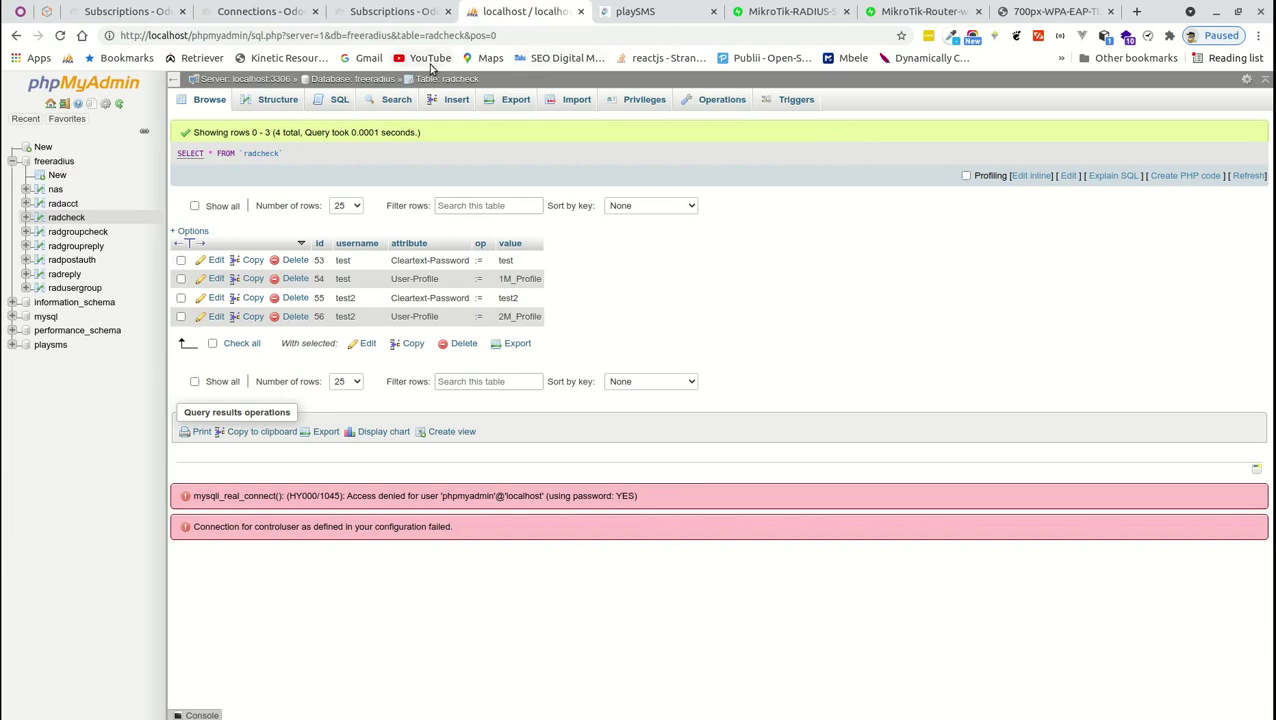
# - Switch to phpMyAdmin, reload the freeradius radcheck table, and examine the test3 user's entries
pyautogui.click(447, 80)
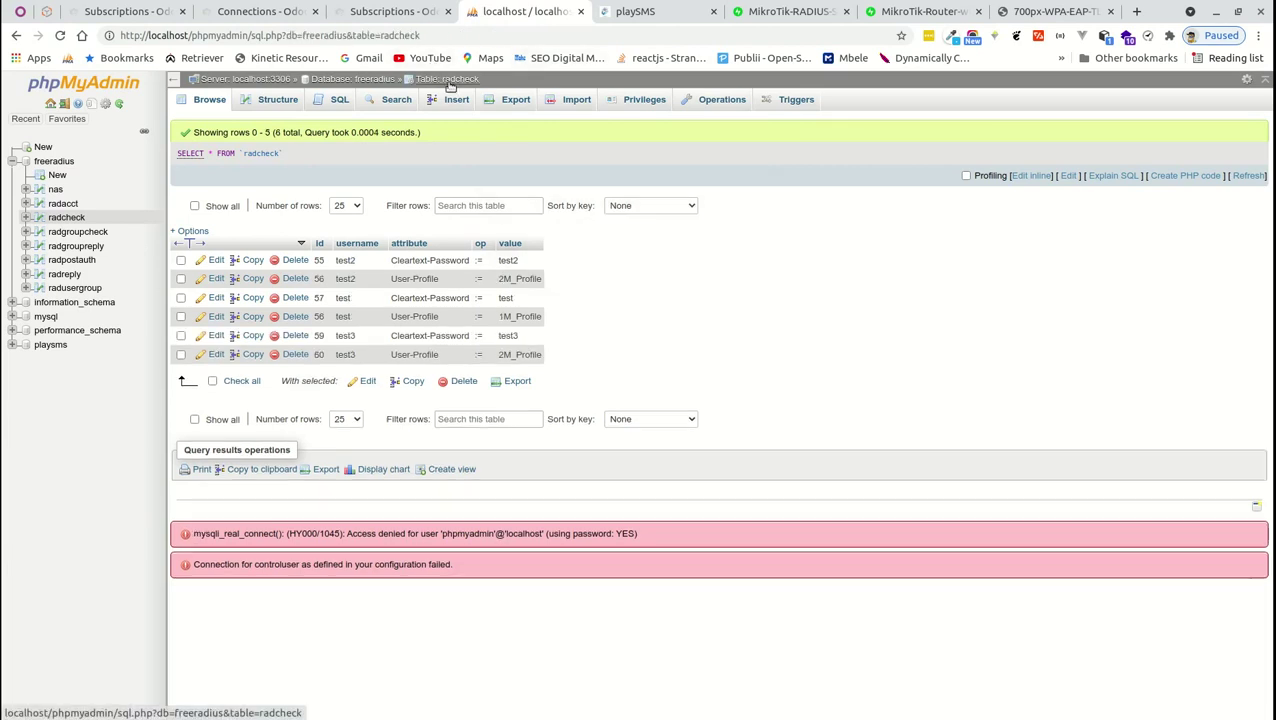
pyautogui.doubleClick(507, 336)
pyautogui.click(645, 368)
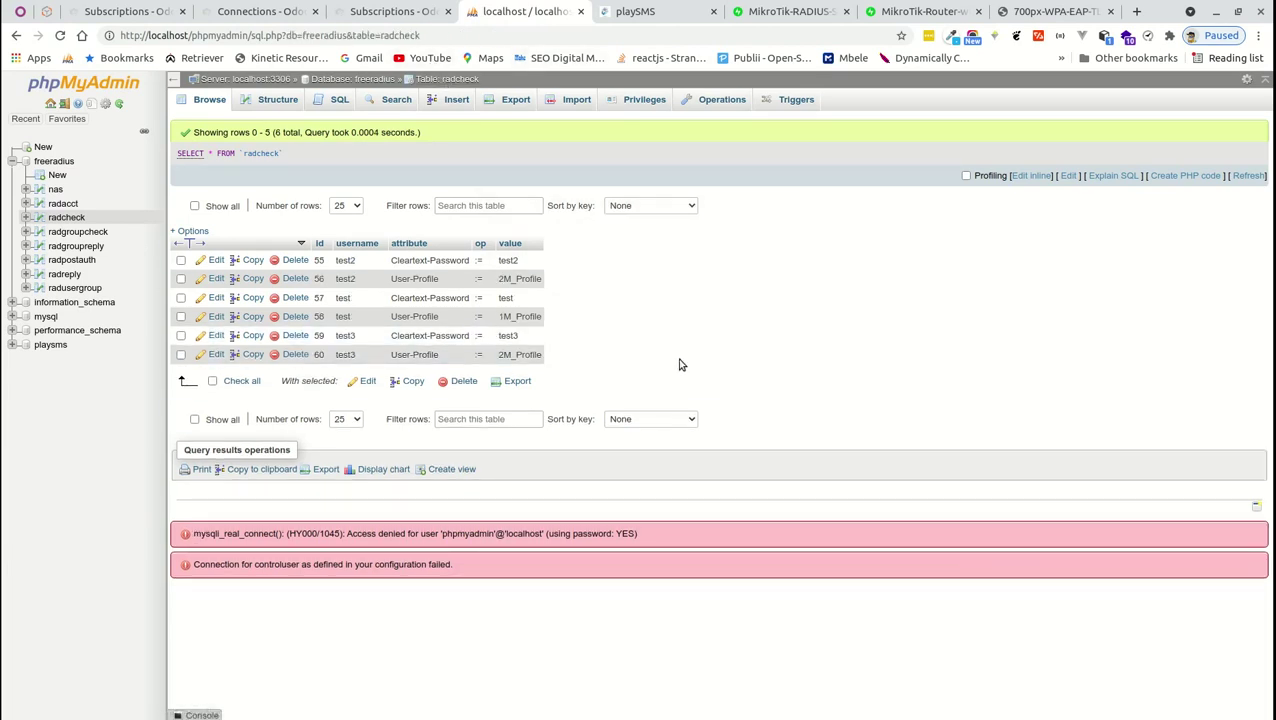
# - Switch to the terminal, run the prepared radtest check for user test3 on localhost, and examine the returned Mikrotik rate limit
pyautogui.hotkey('alt', 'Tab')
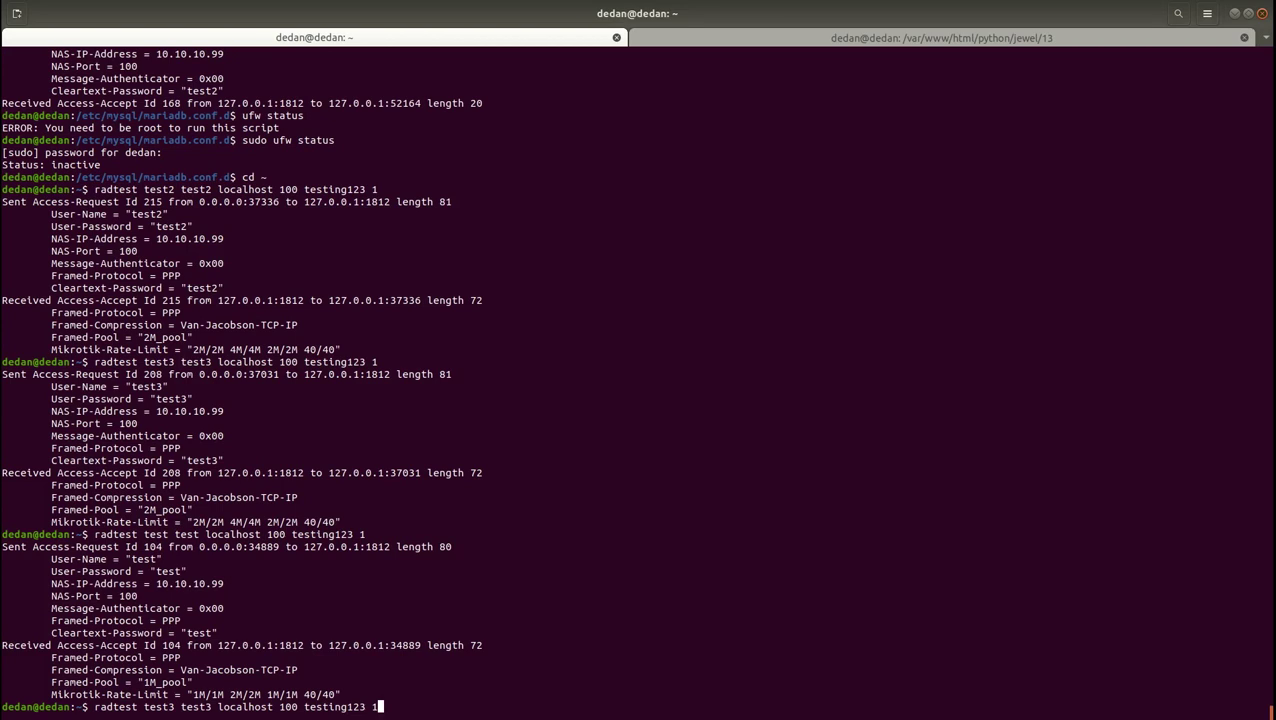
pyautogui.press('Return')
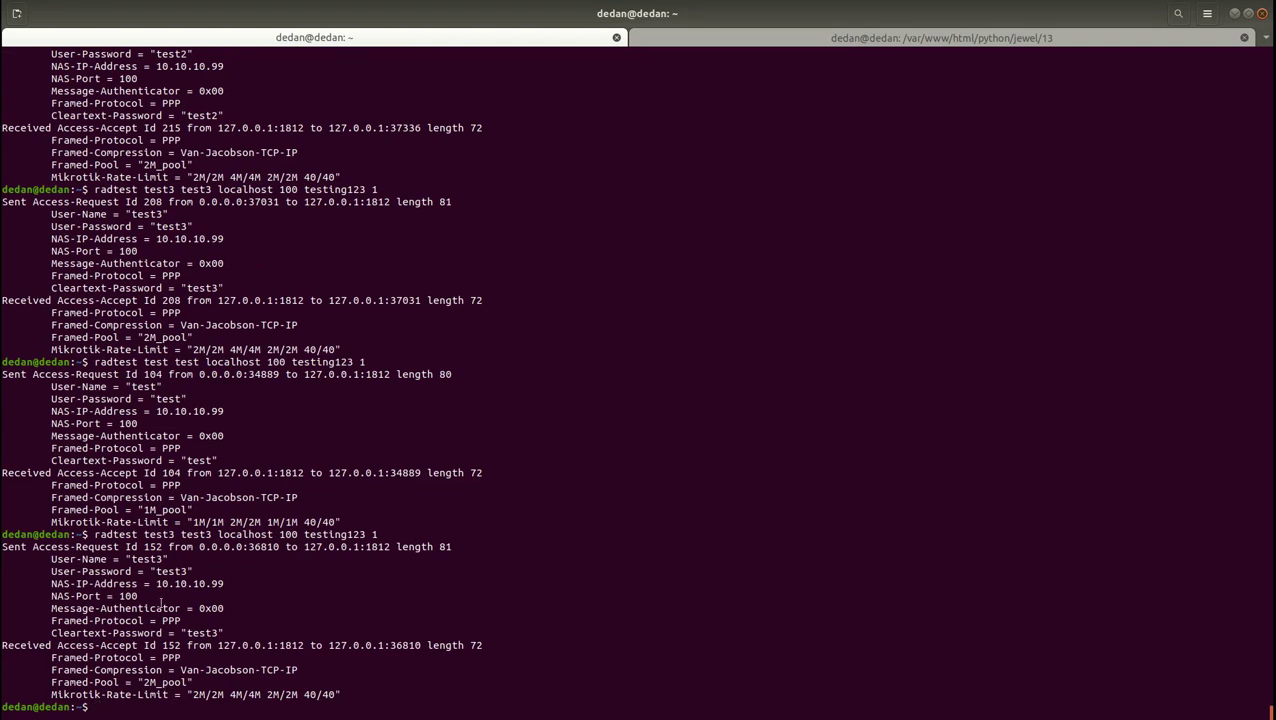
pyautogui.tripleClick(200, 706)
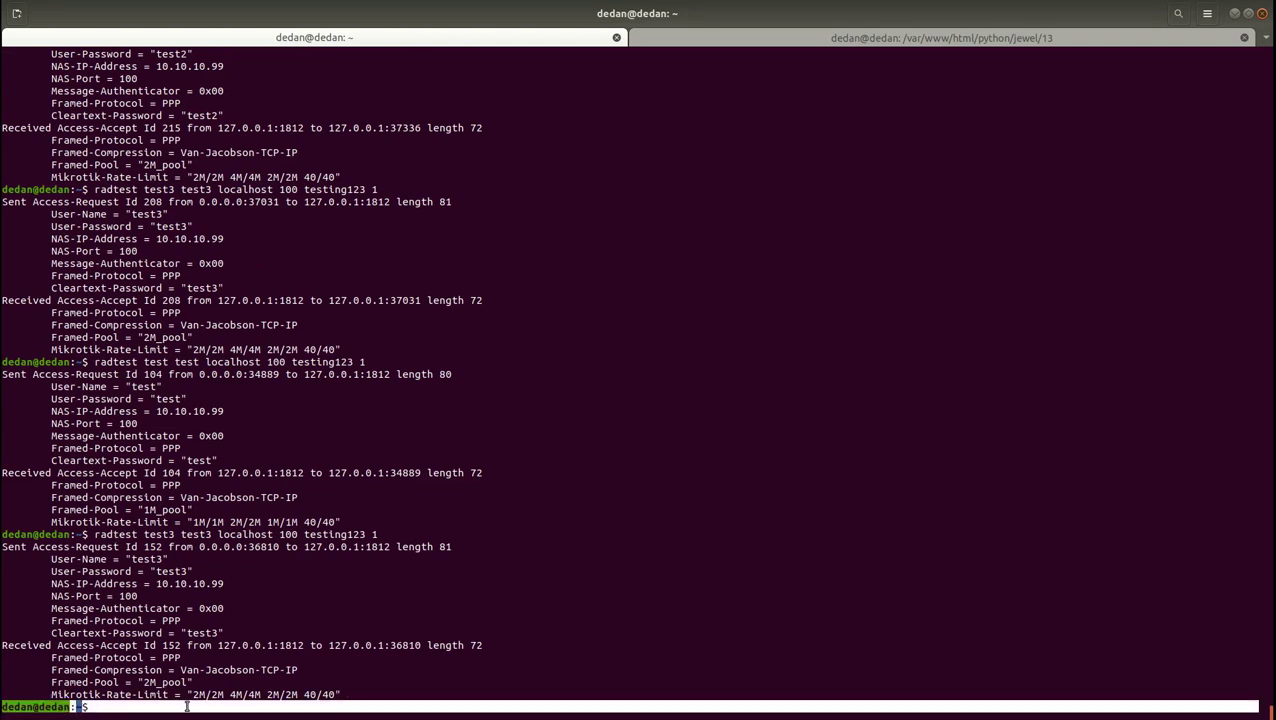
pyautogui.click(125, 548)
pyautogui.doubleClick(155, 537)
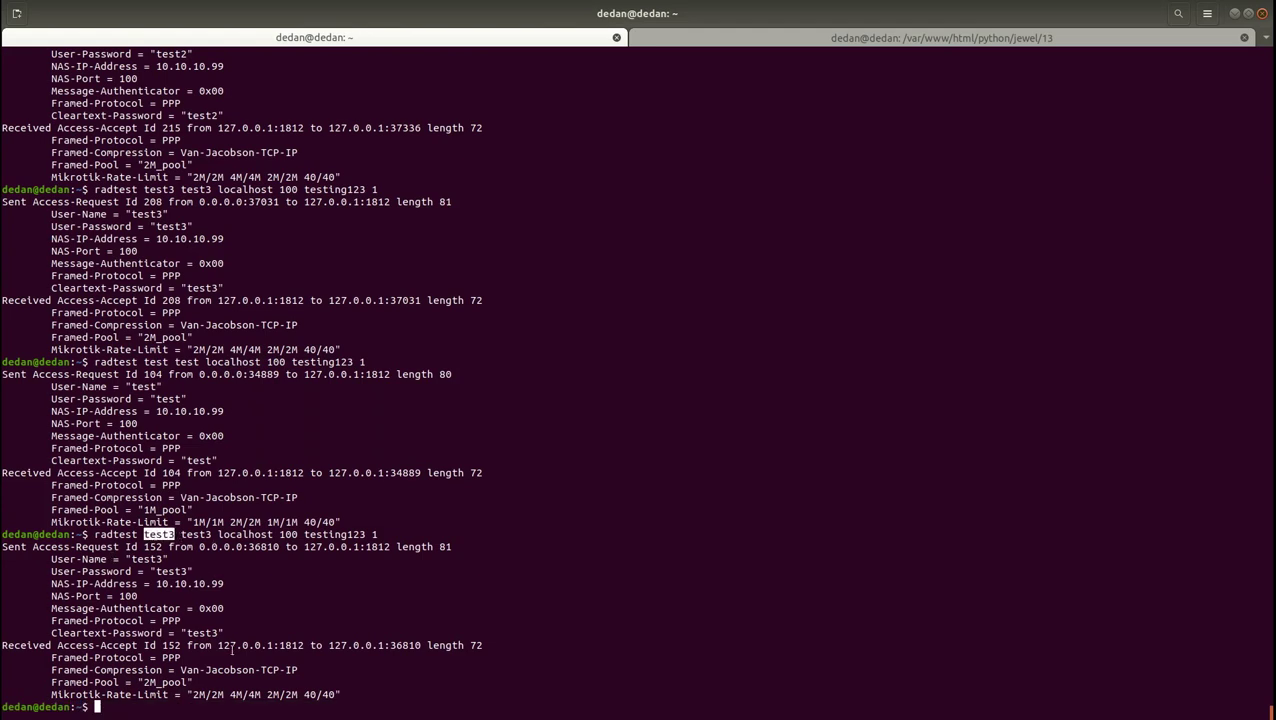
pyautogui.moveTo(51, 694); pyautogui.dragTo(351, 694)
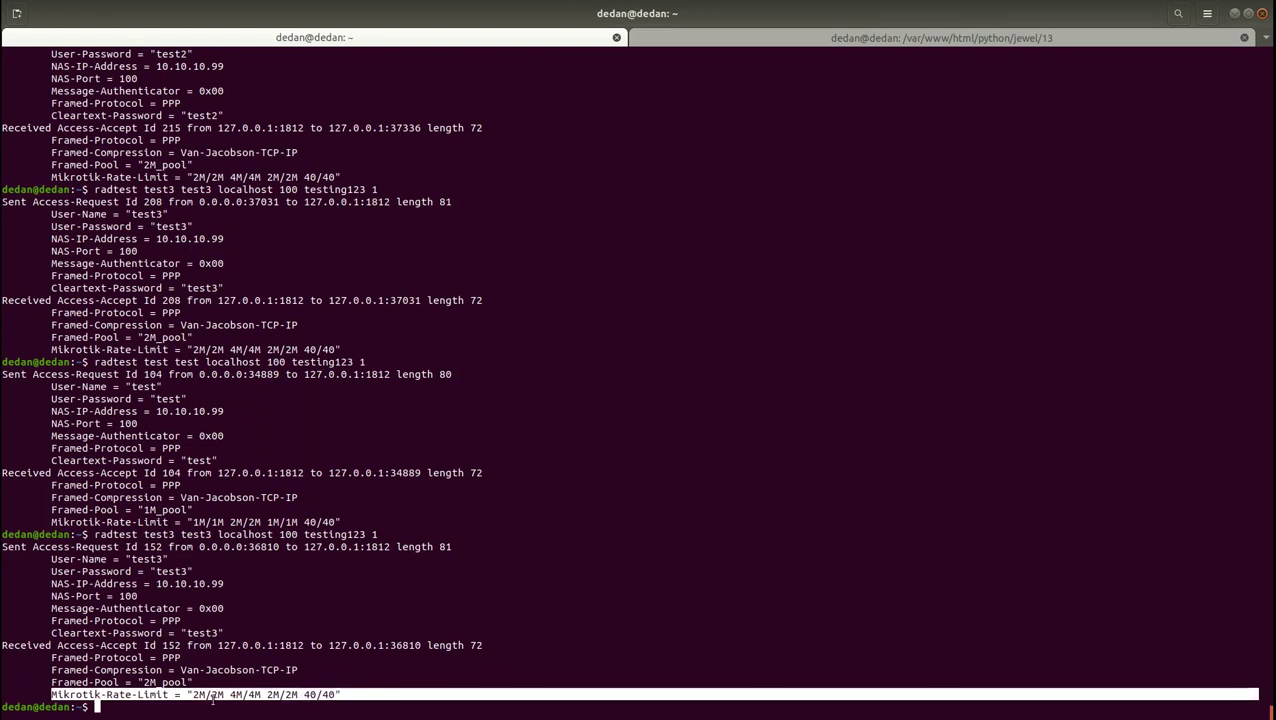
pyautogui.click(313, 576)
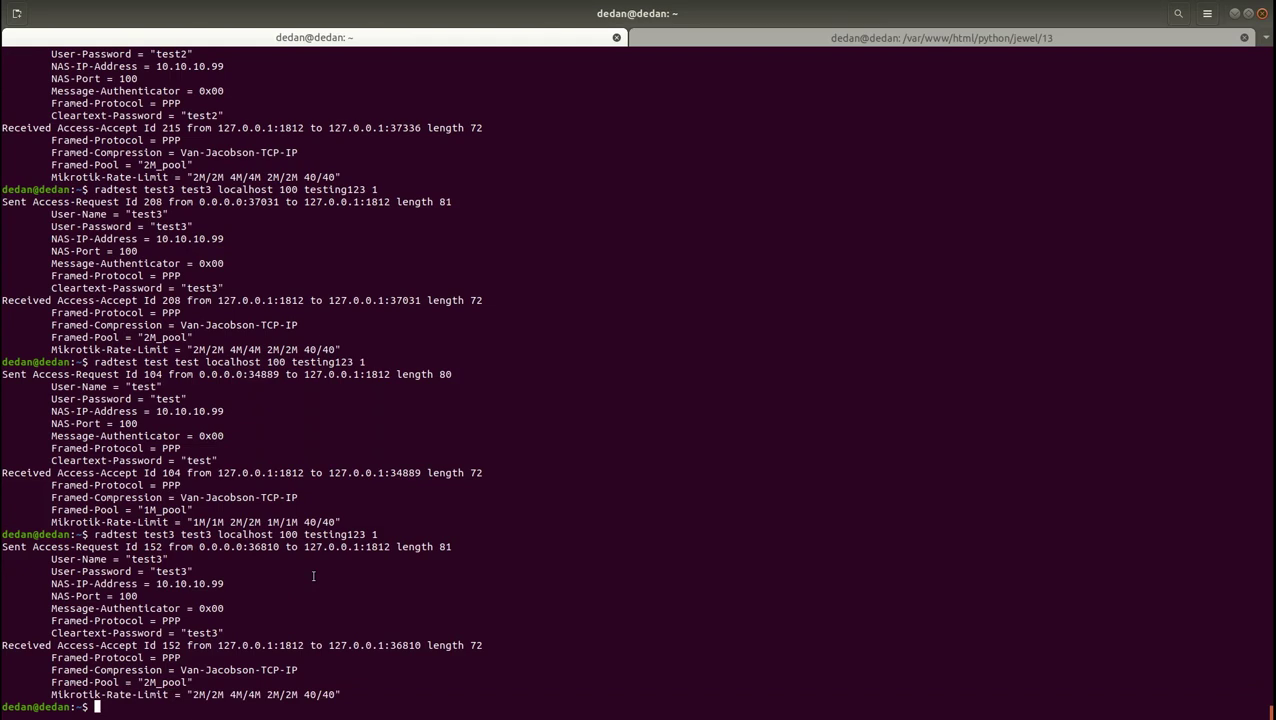
# - Rerun the earlier radtest check for user test on localhost and examine the returned Mikrotik rate limit
pyautogui.press('Up')
pyautogui.press('Up')
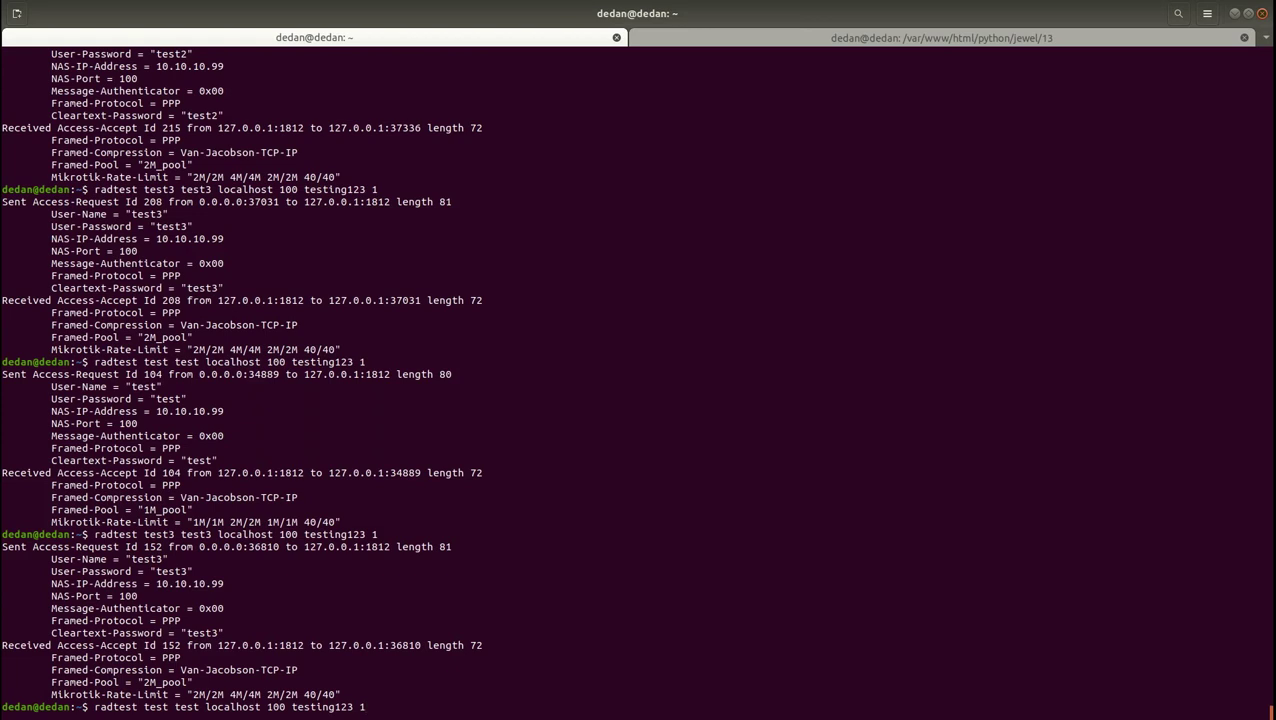
pyautogui.press('Return')
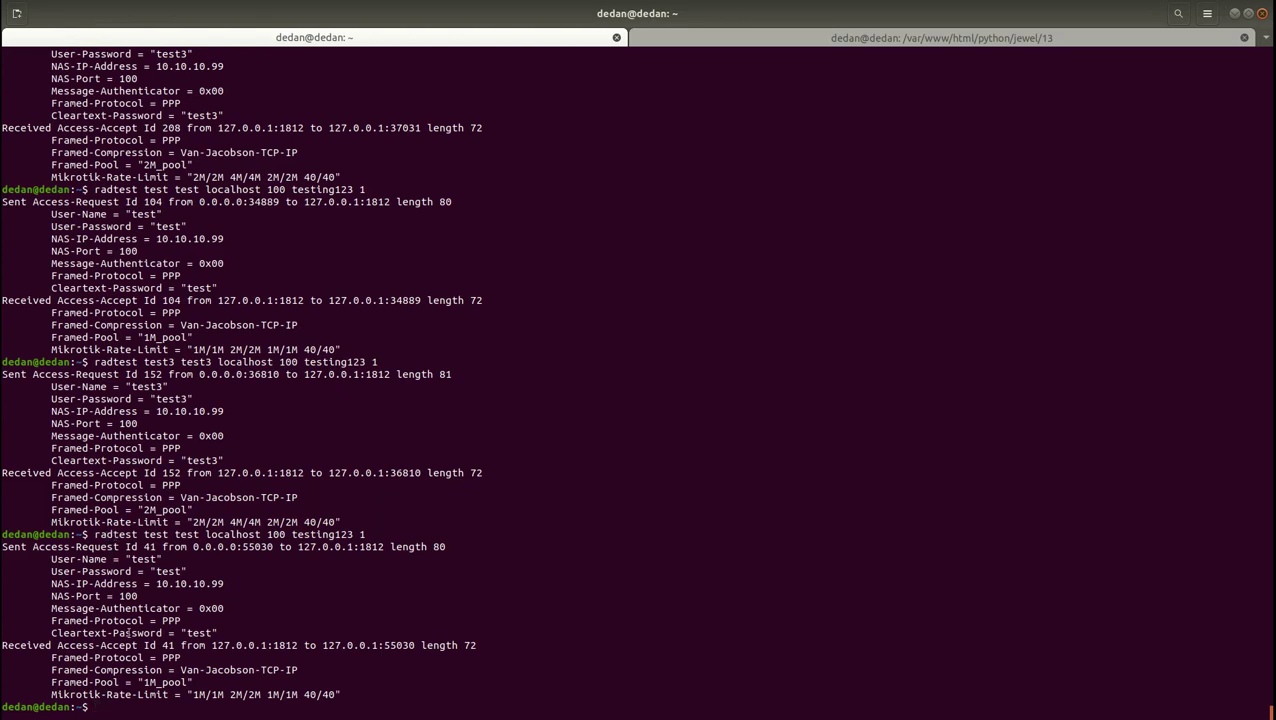
pyautogui.moveTo(344, 694); pyautogui.dragTo(50, 694)
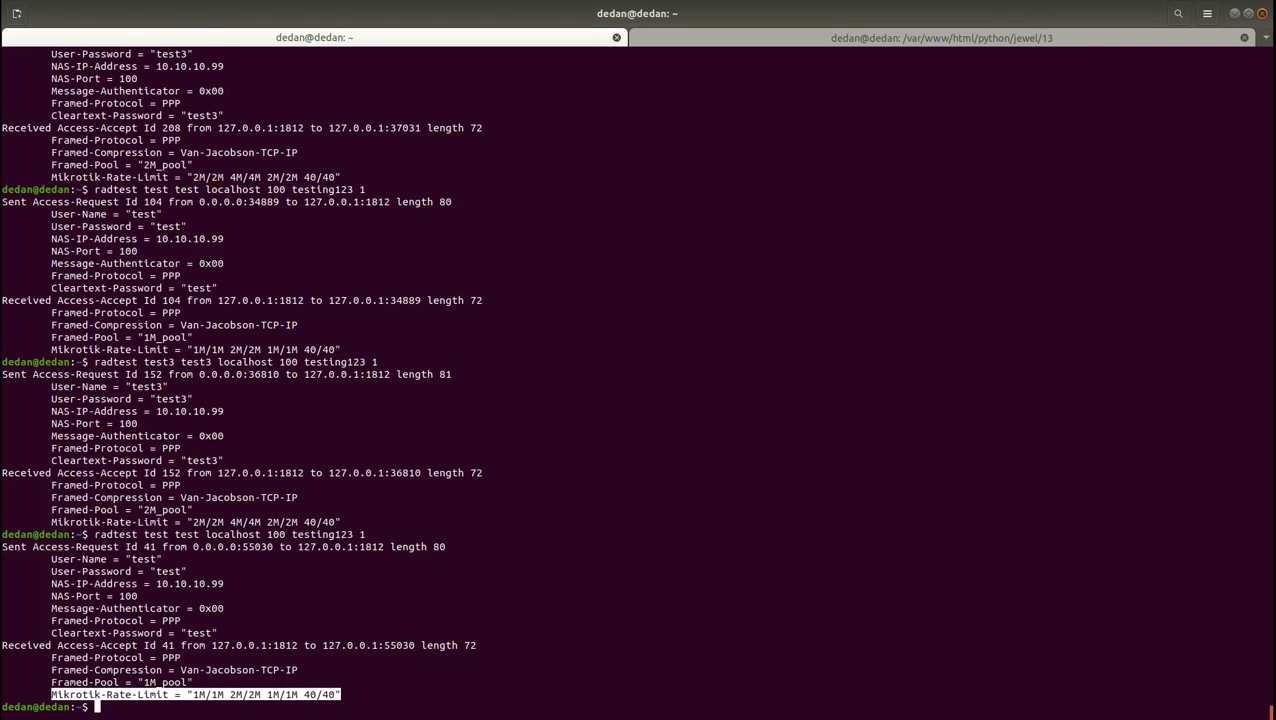
# - Switch back to Odoo, reload the subscriptions list, and compare the subscriptions with the ISP billing records
pyautogui.hotkey('alt', 'Tab')
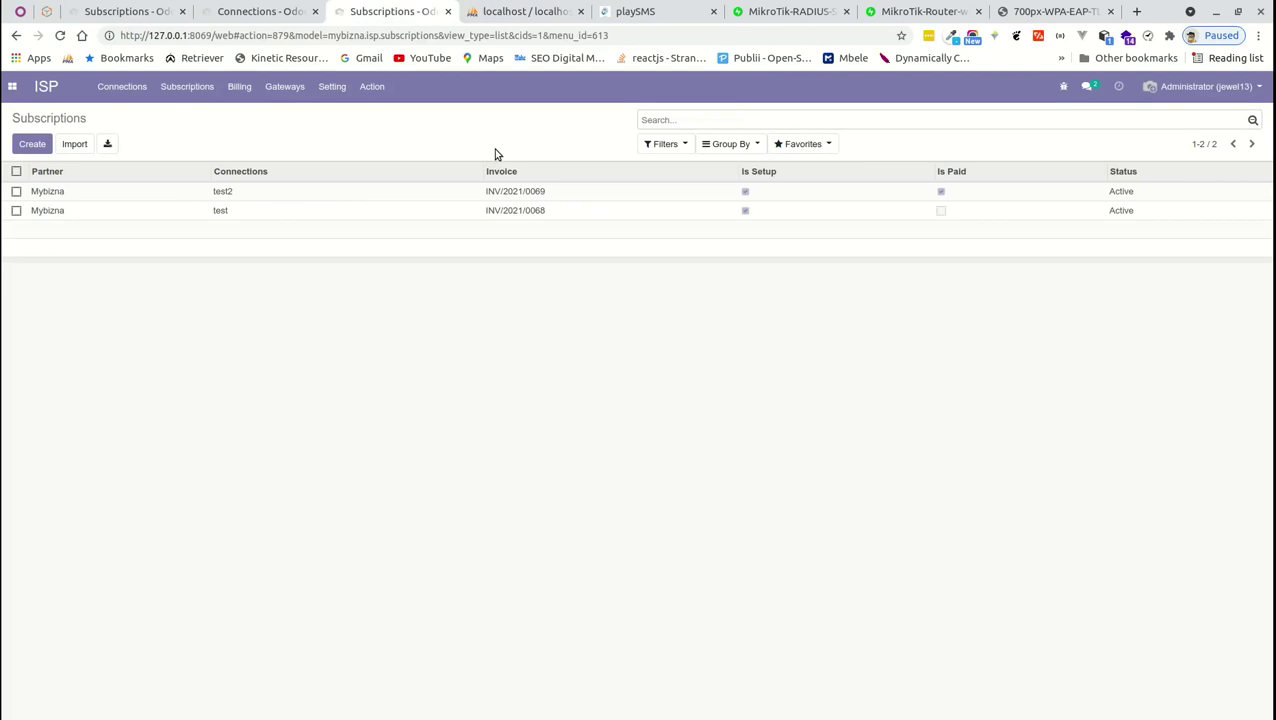
pyautogui.click(332, 86)
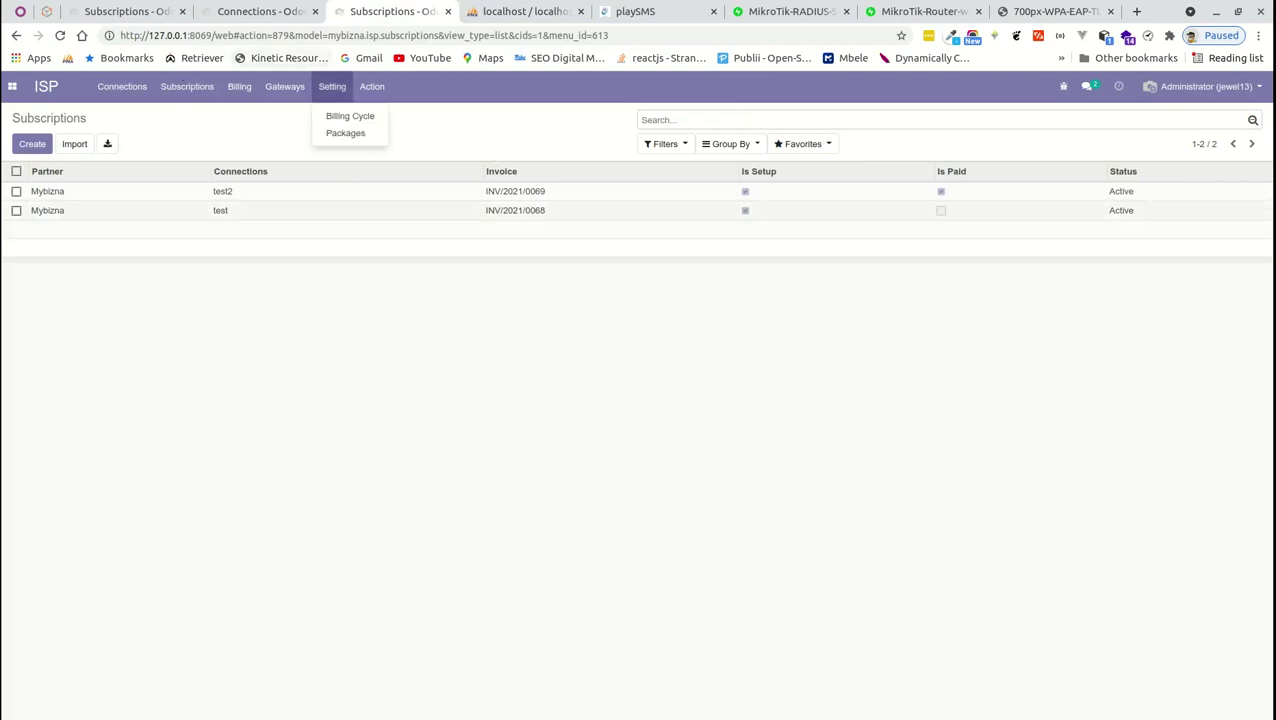
pyautogui.click(527, 279)
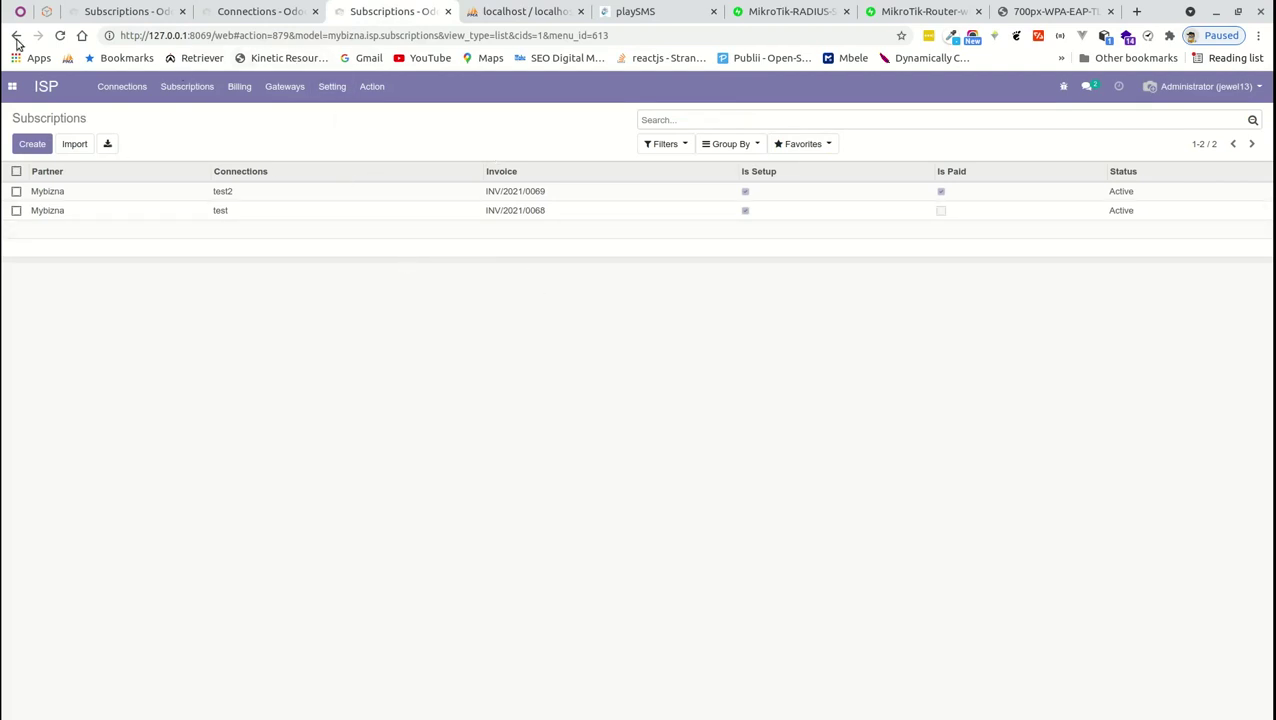
pyautogui.click(60, 35)
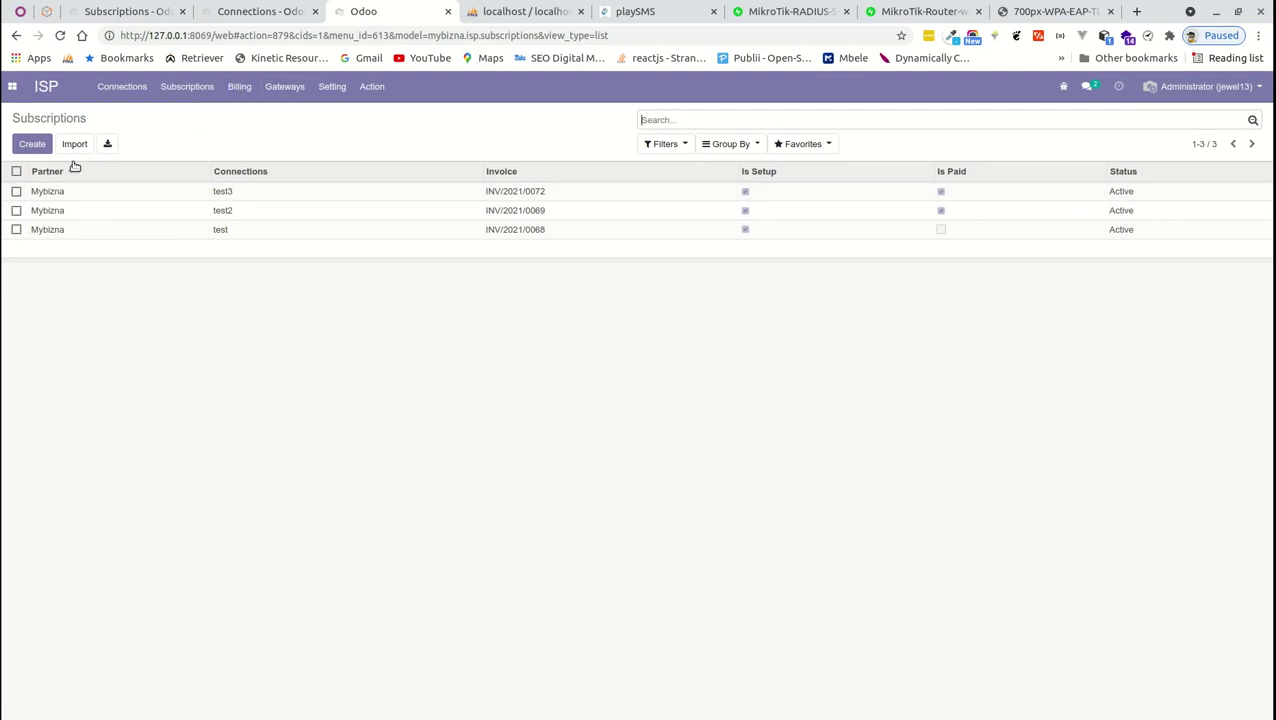
pyautogui.click(234, 90)
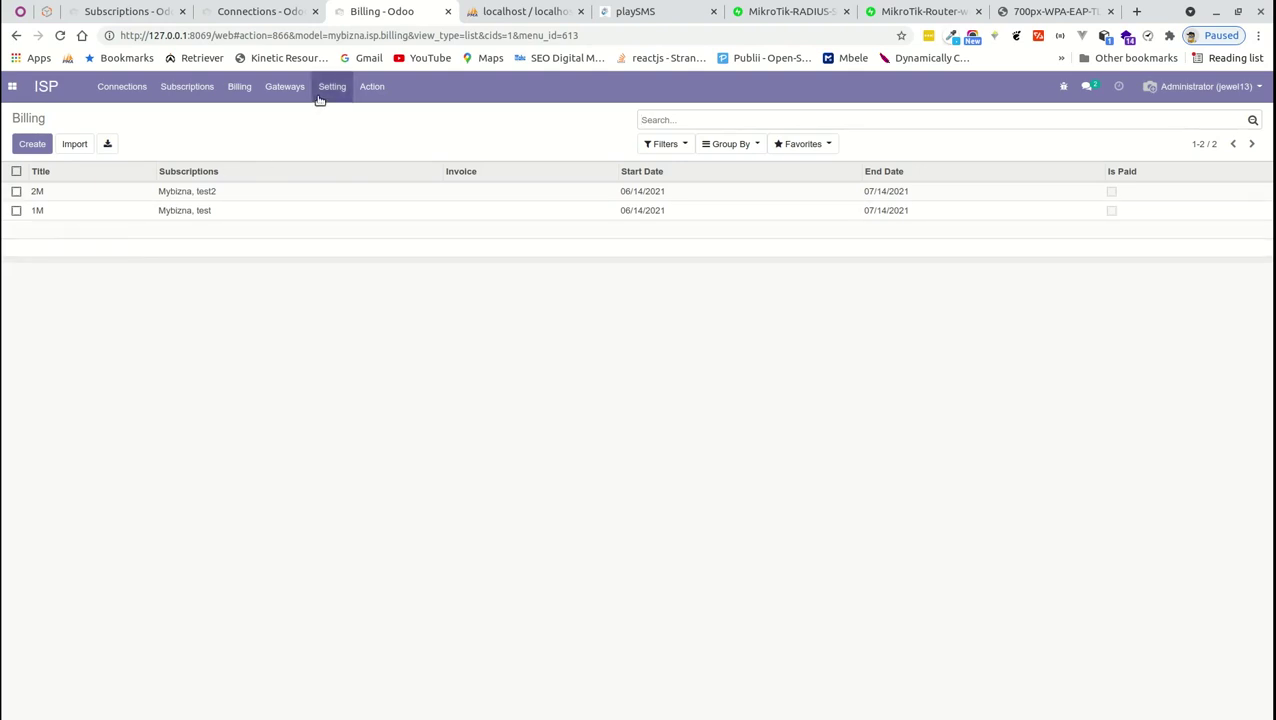
pyautogui.click(165, 97)
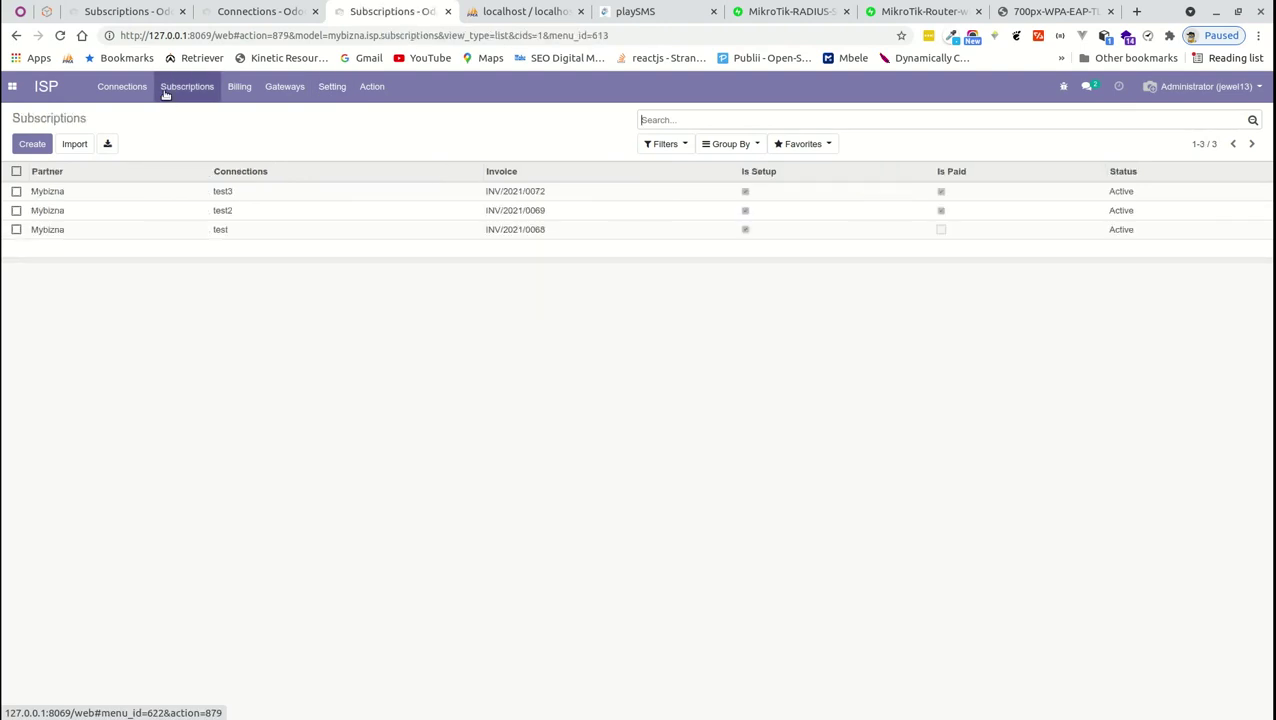
# - Examine the setup items and invoices of the test3 subscription, and open the ISP gateways list
pyautogui.click(155, 190)
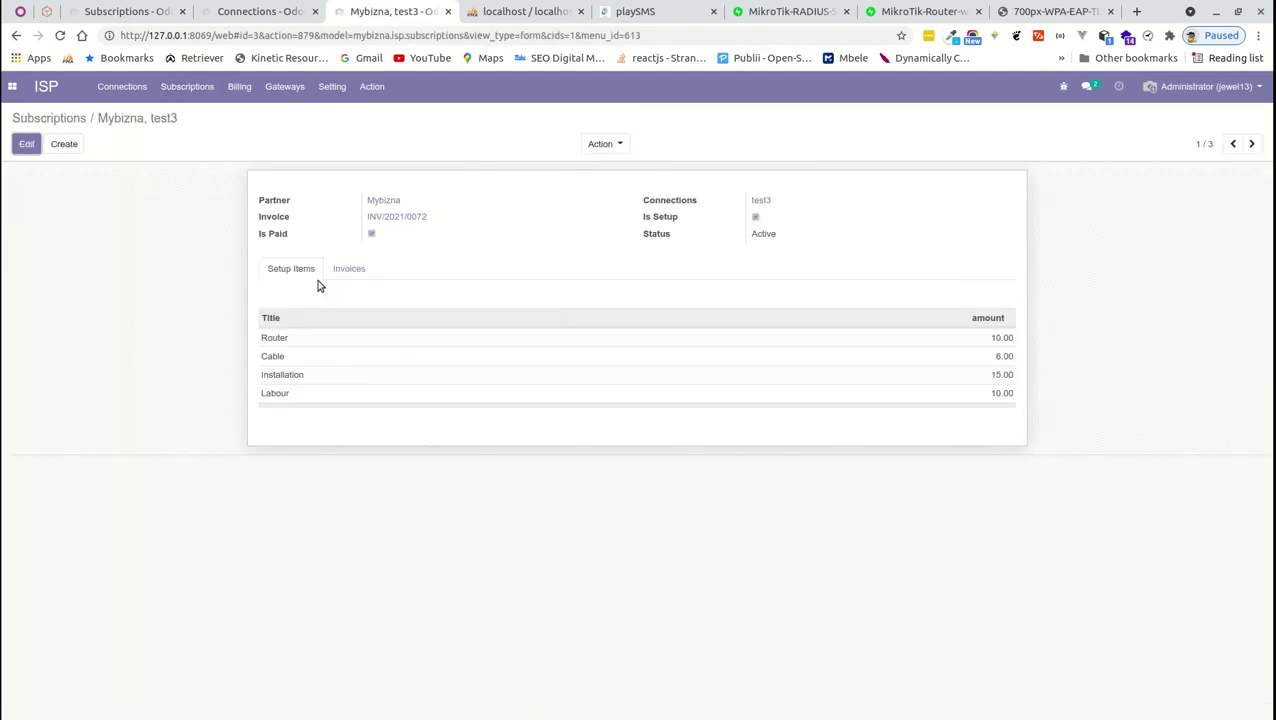
pyautogui.click(339, 273)
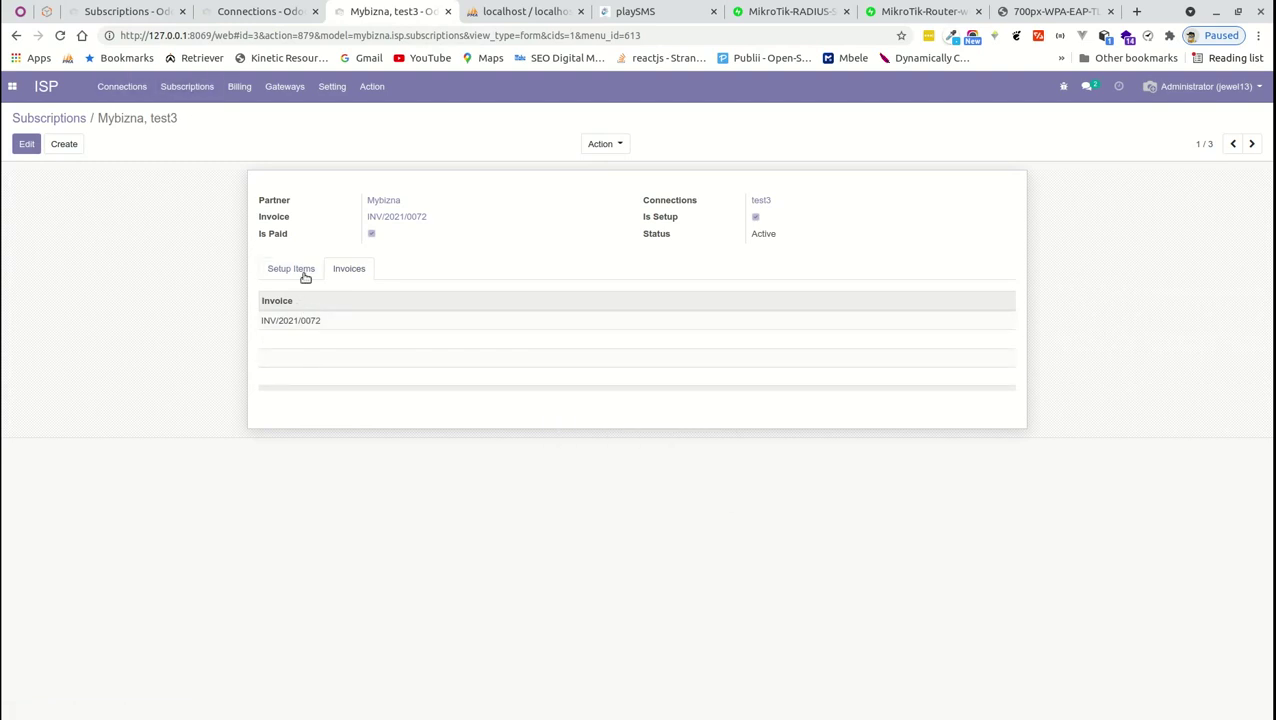
pyautogui.click(330, 87)
pyautogui.click(290, 87)
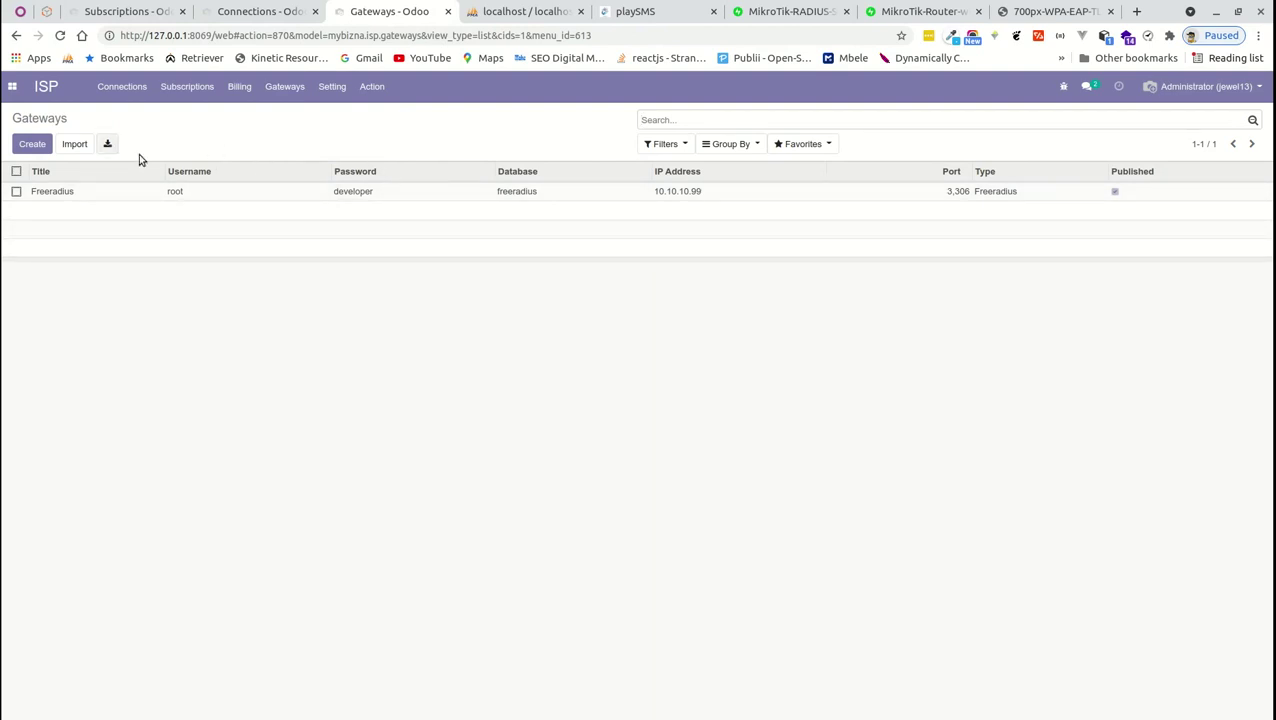
# - Review the ISP module's billing cycles and packages lists
pyautogui.click(340, 95)
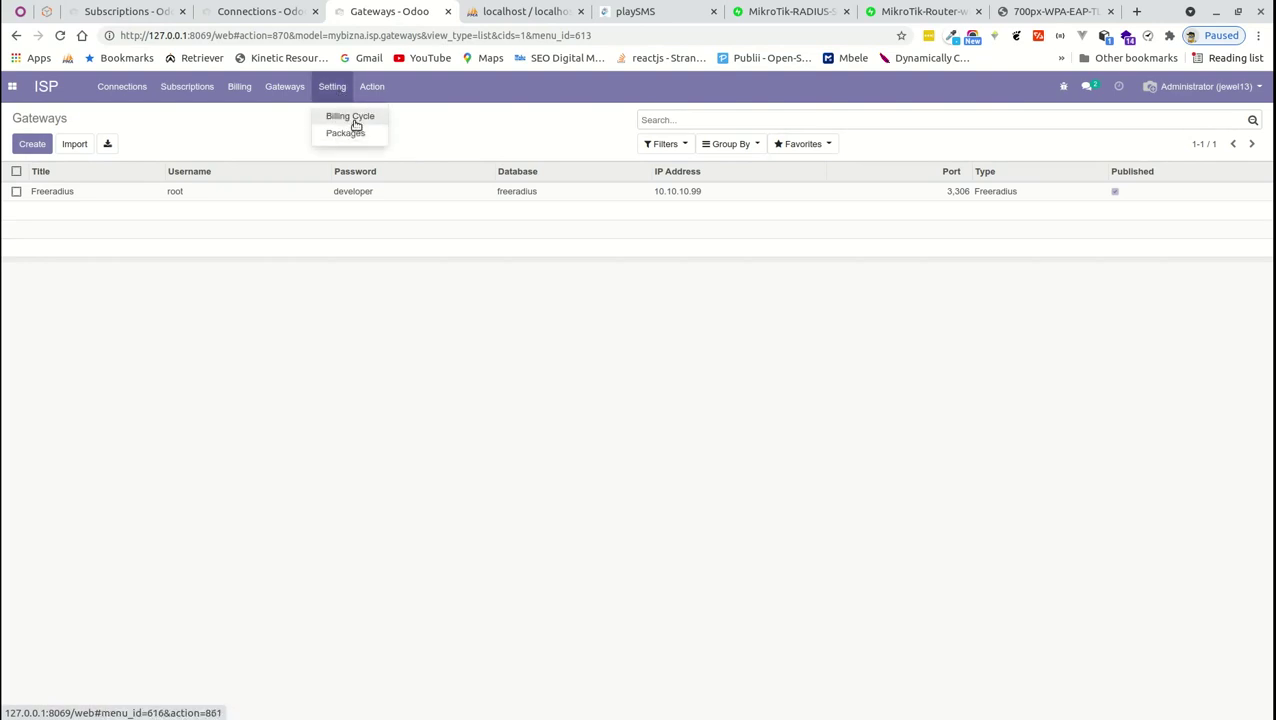
pyautogui.click(352, 120)
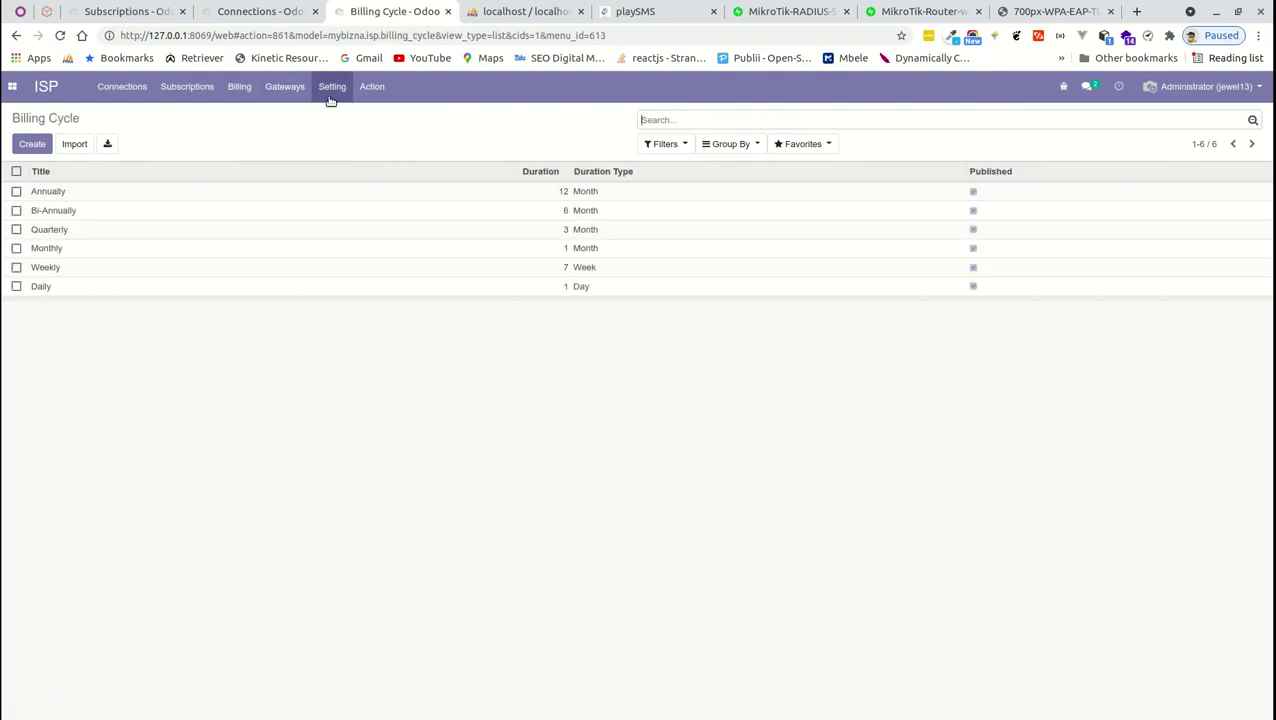
pyautogui.click(330, 98)
pyautogui.click(337, 134)
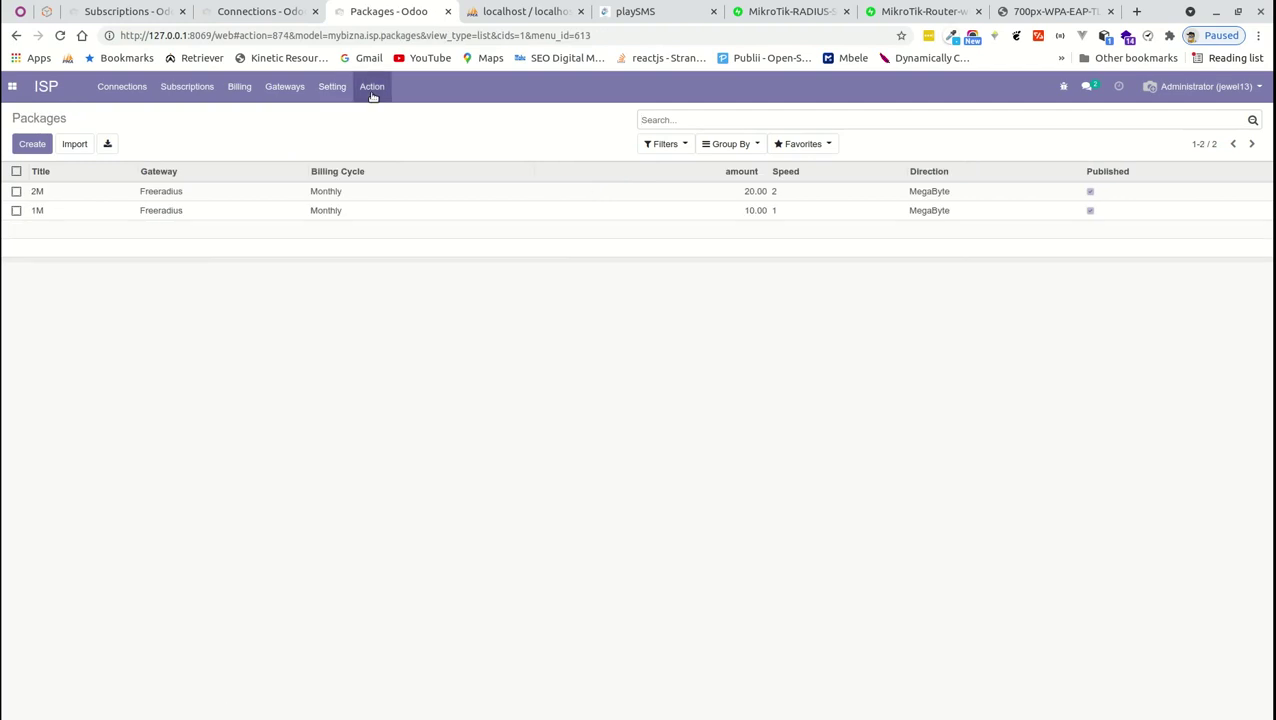
# - Run Generate Invoice Billing in the ISP module and open the 2M billing record of the test2 subscription
pyautogui.click(372, 90)
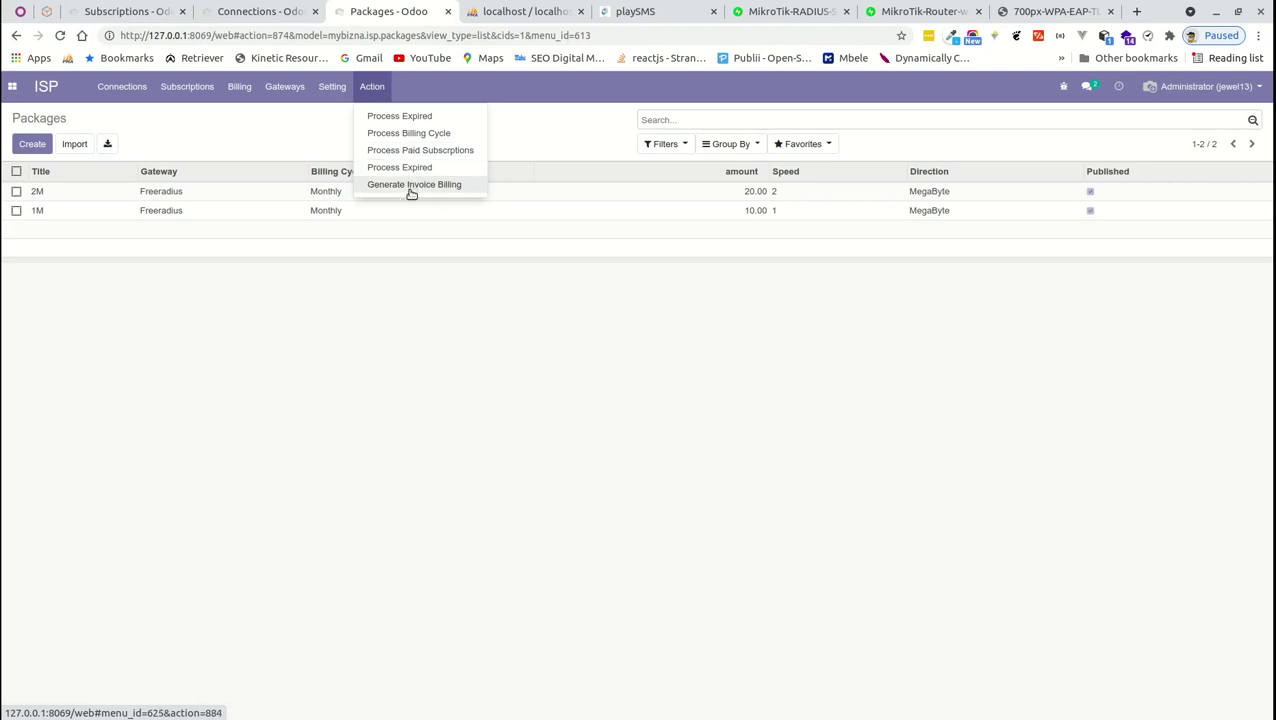
pyautogui.click(411, 185)
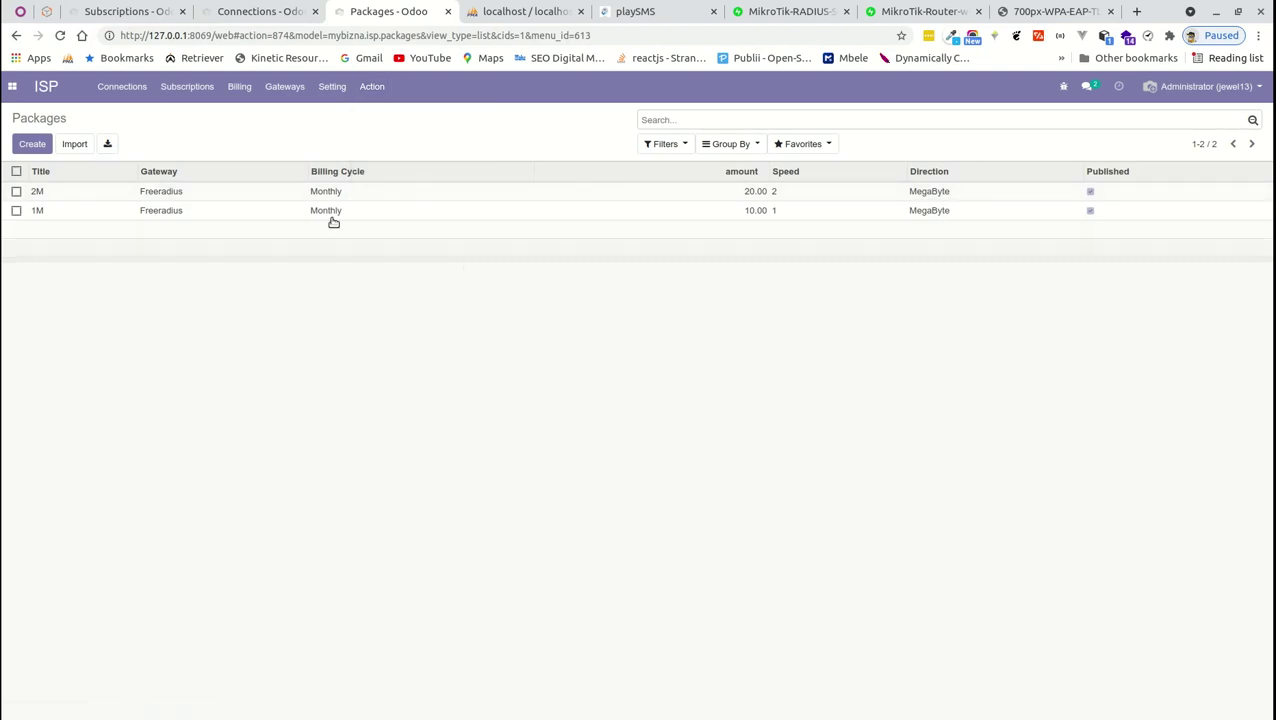
pyautogui.click(239, 87)
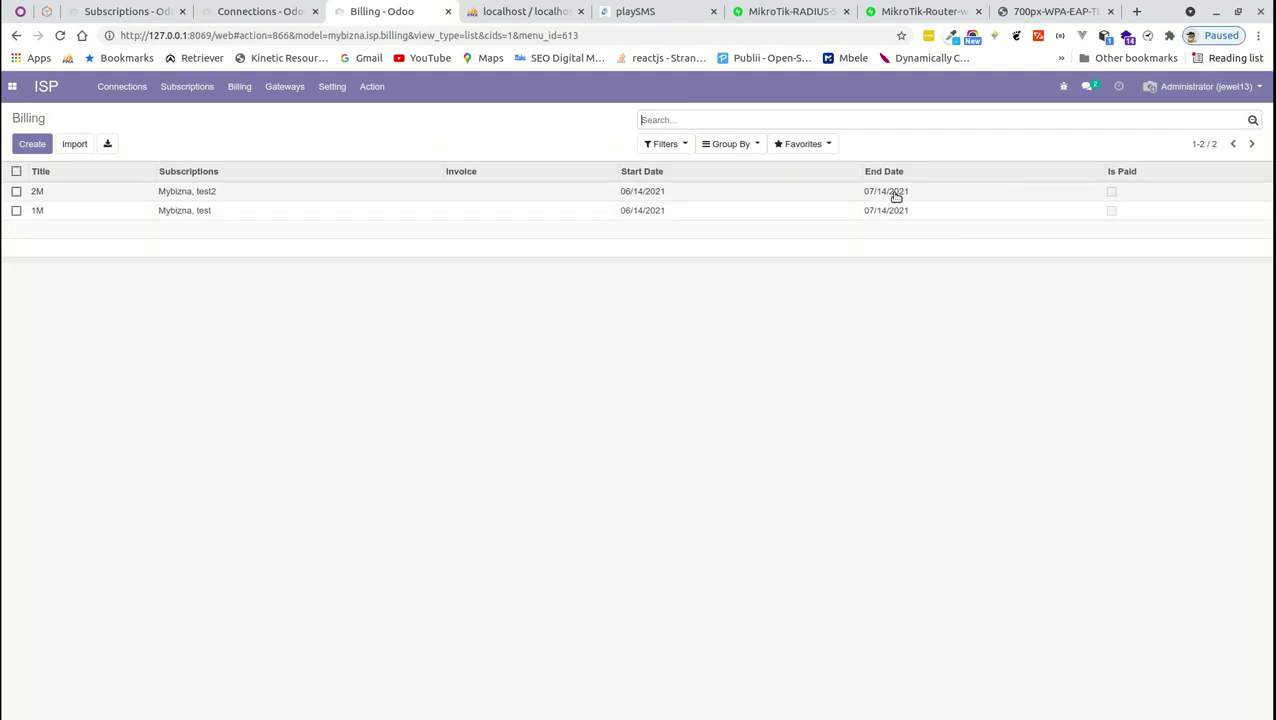
pyautogui.click(187, 194)
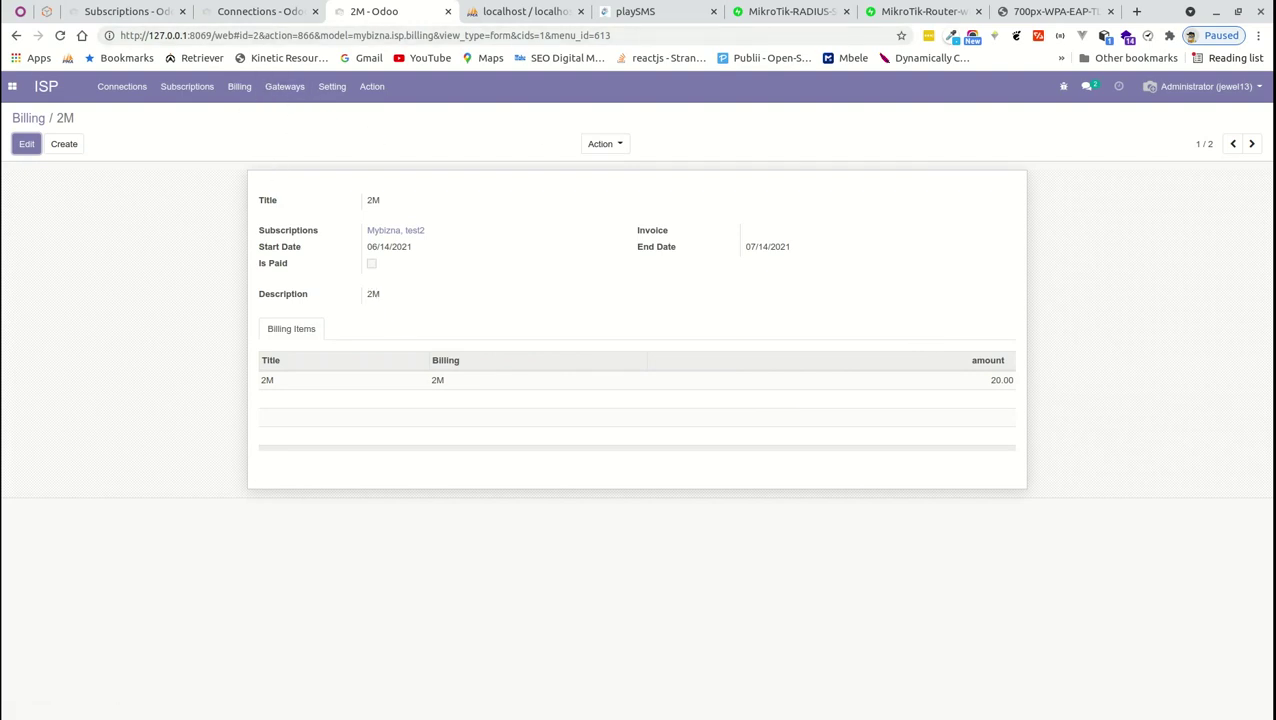
# - Go to the Mobile Connect module and examine its list of incoming and outgoing messages
pyautogui.click(13, 89)
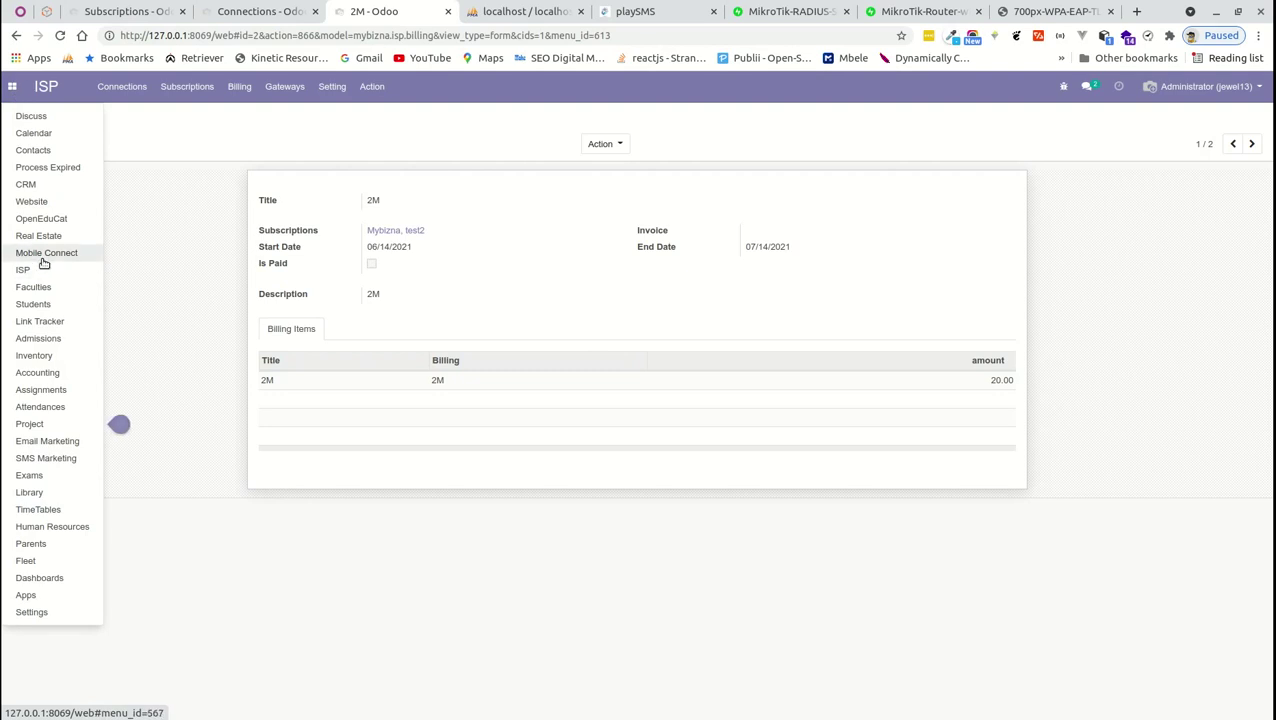
pyautogui.click(225, 212)
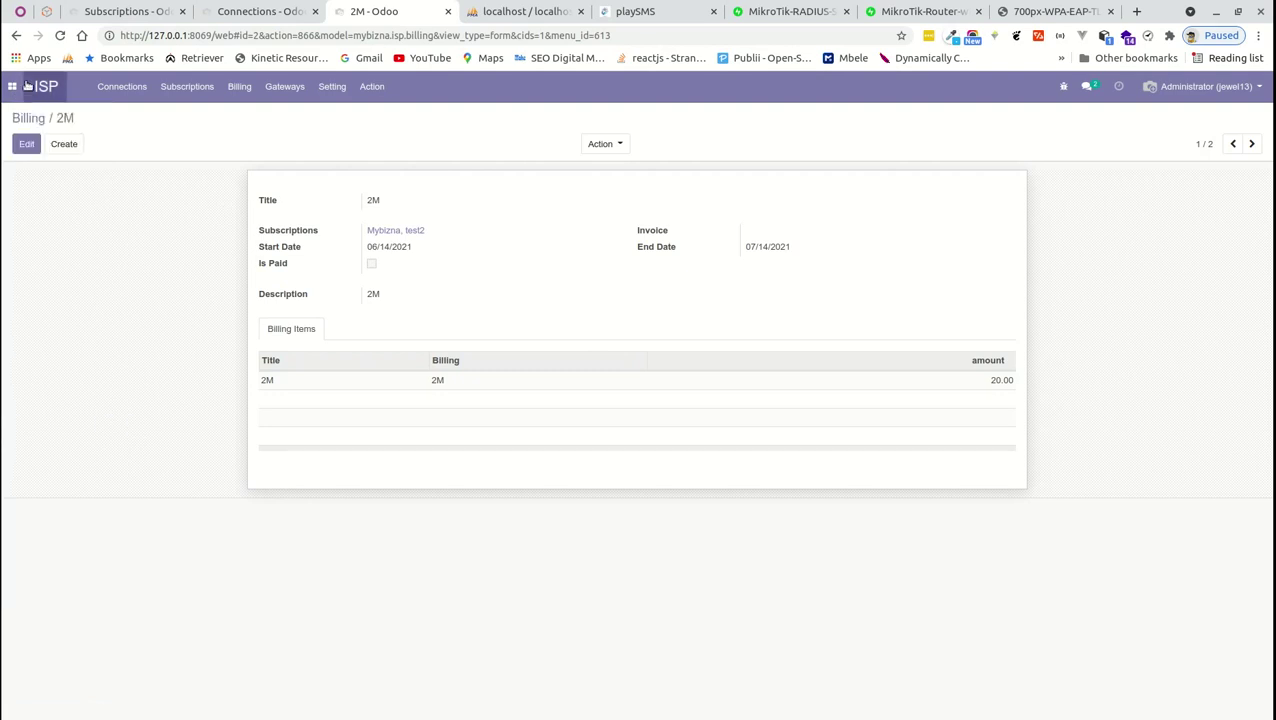
pyautogui.click(13, 87)
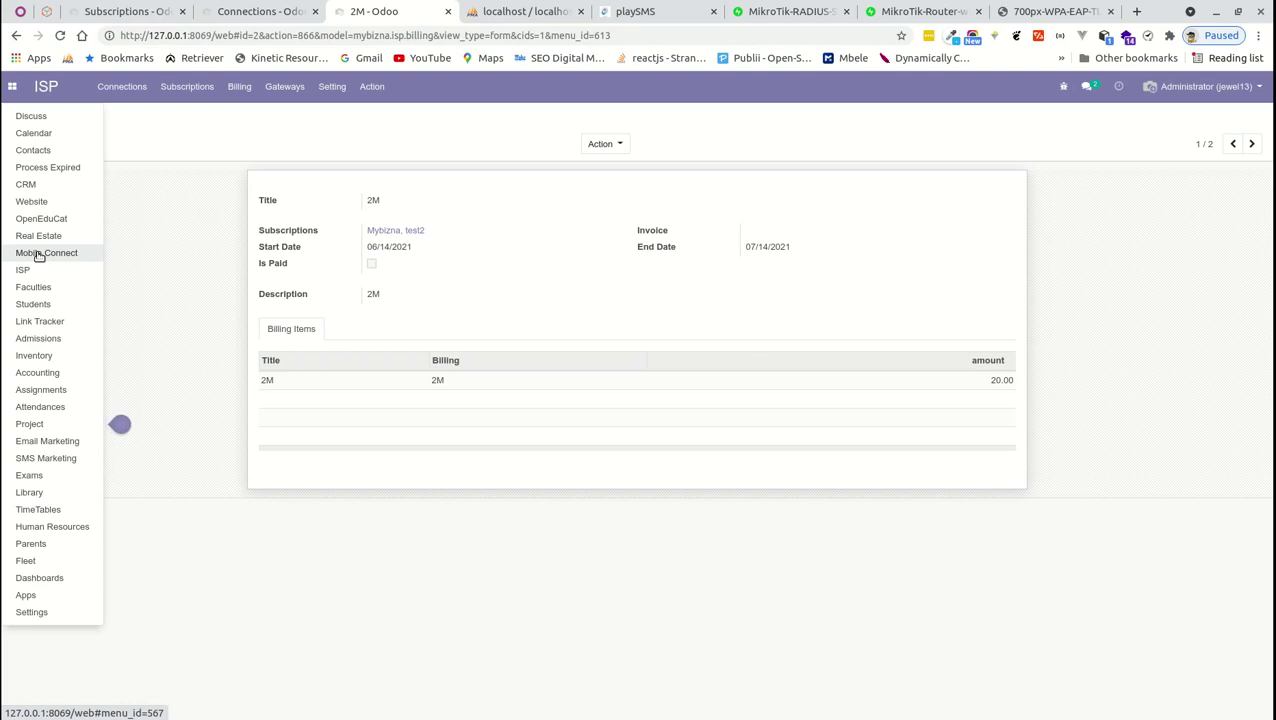
pyautogui.click(38, 255)
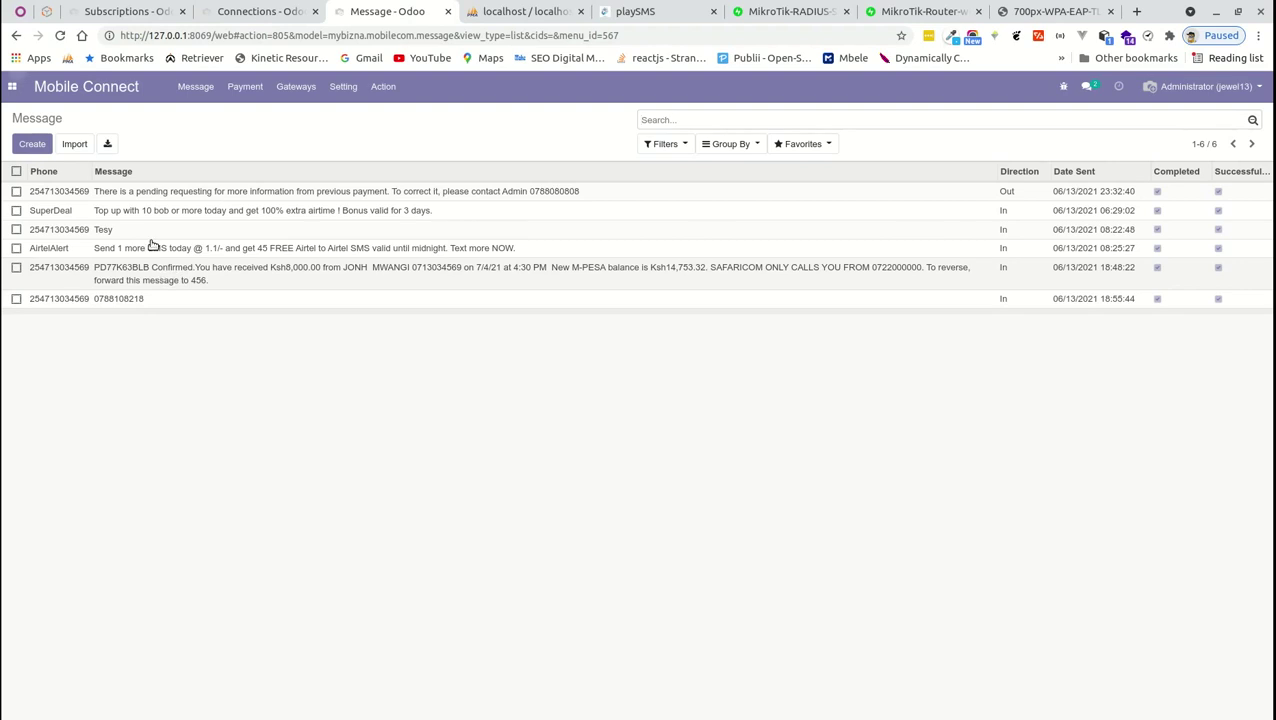
# - Examine the Mobile Connect message formats, view the Personal Number format's details, and return to the format list
pyautogui.click(341, 89)
pyautogui.click(348, 119)
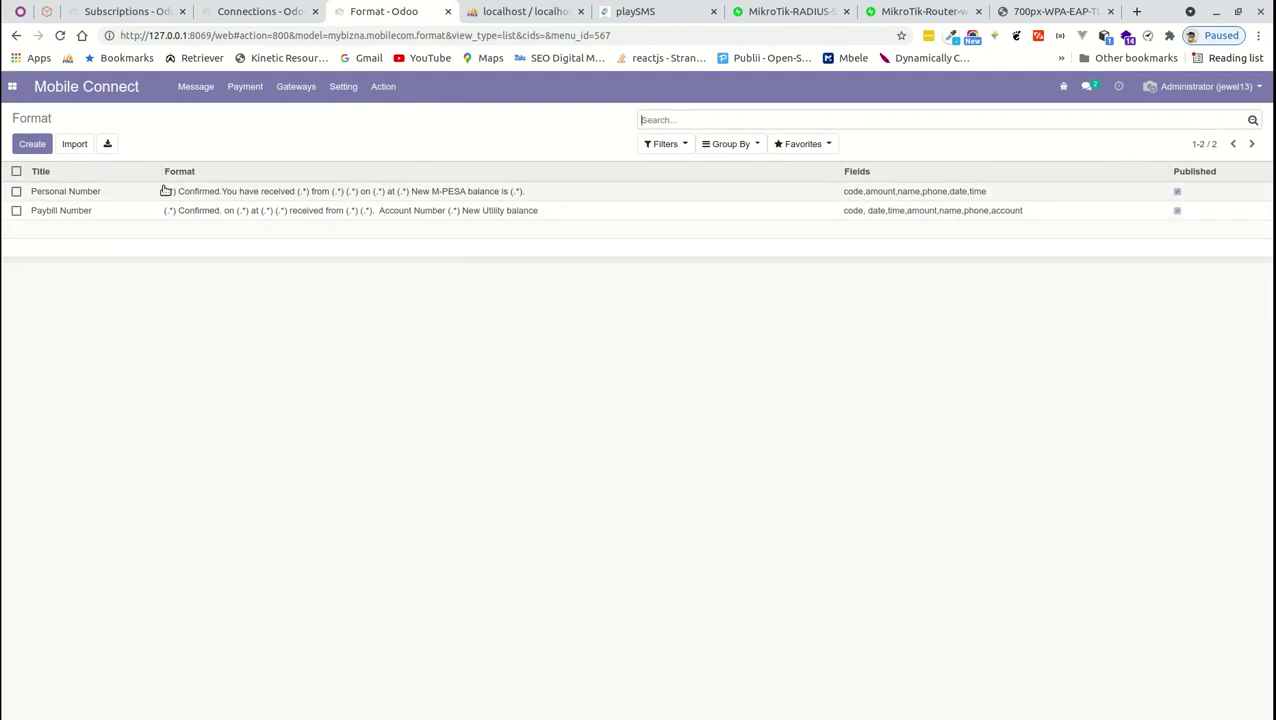
pyautogui.moveTo(988, 191); pyautogui.dragTo(832, 205)
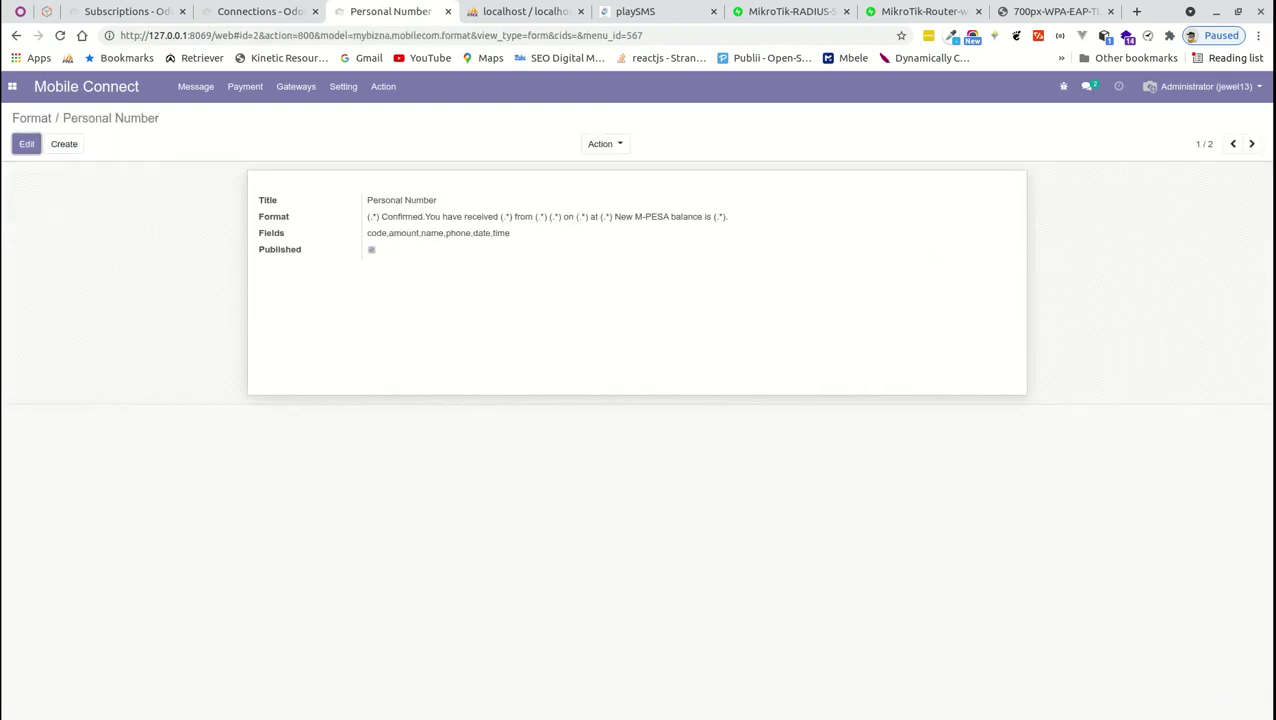
pyautogui.click(16, 35)
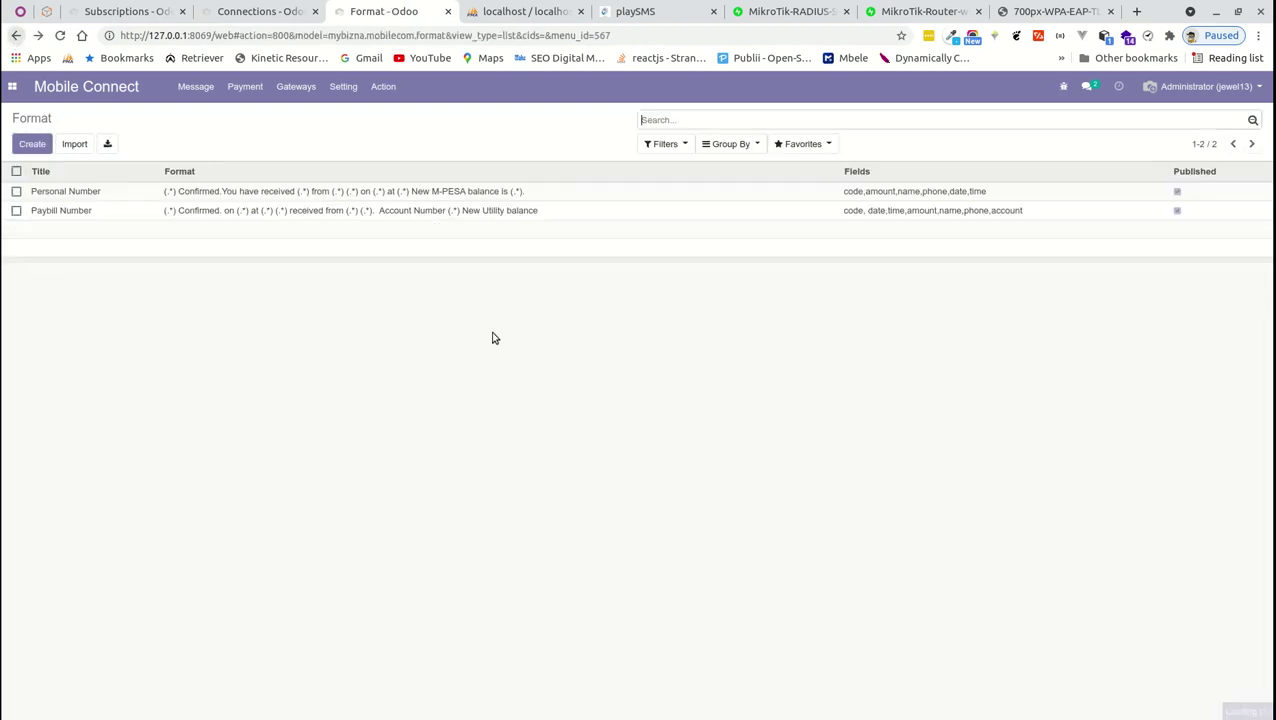
# - Review the Mobile Connect gateways and the Ignore list of message formats
pyautogui.click(343, 87)
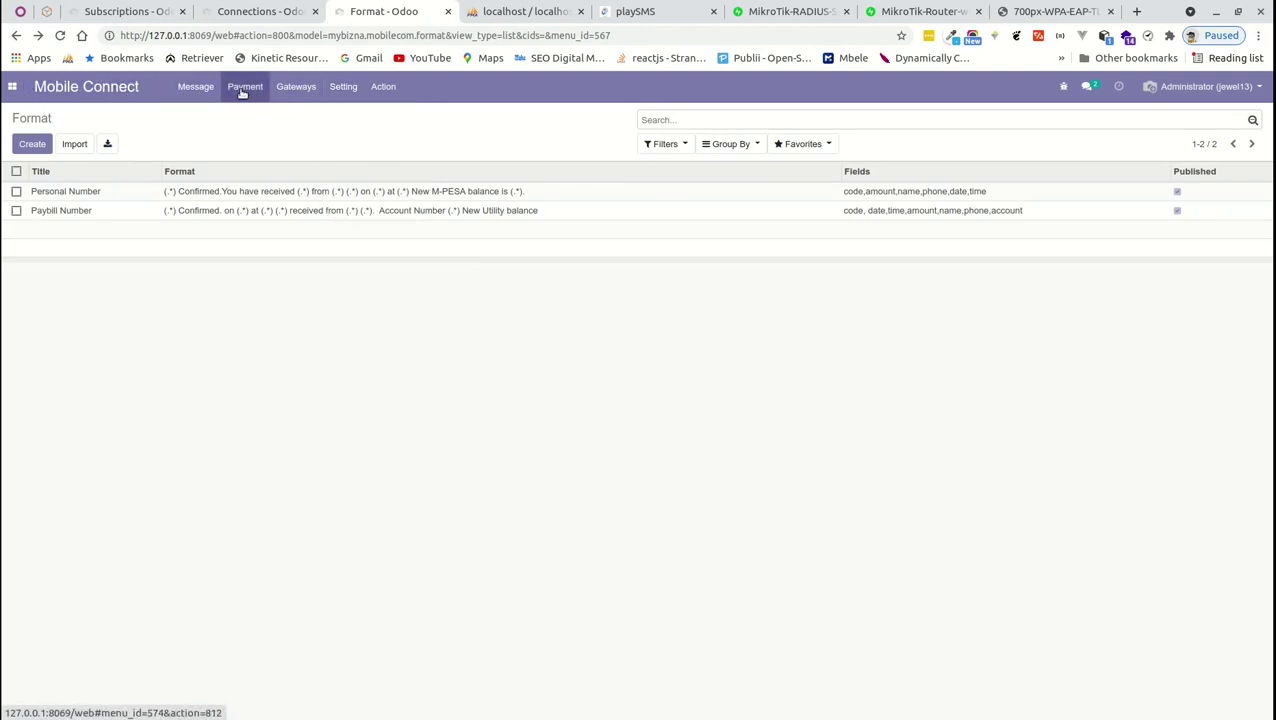
pyautogui.click(294, 90)
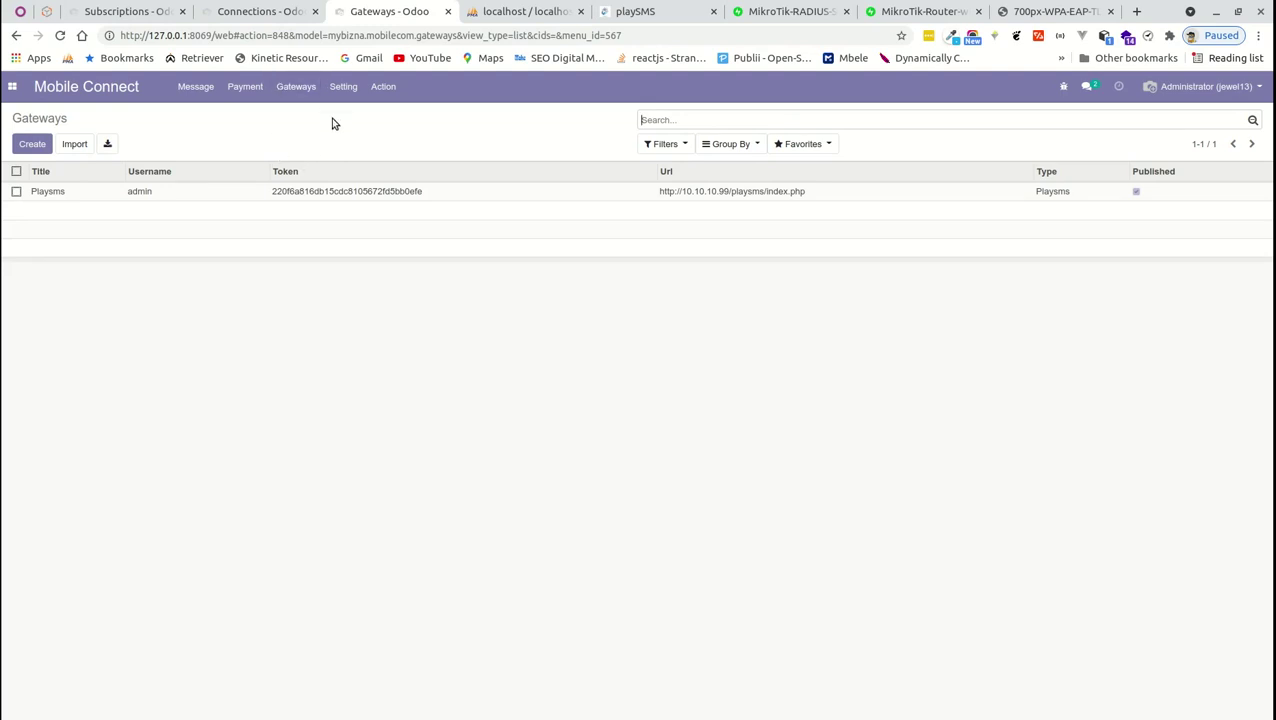
pyautogui.click(337, 87)
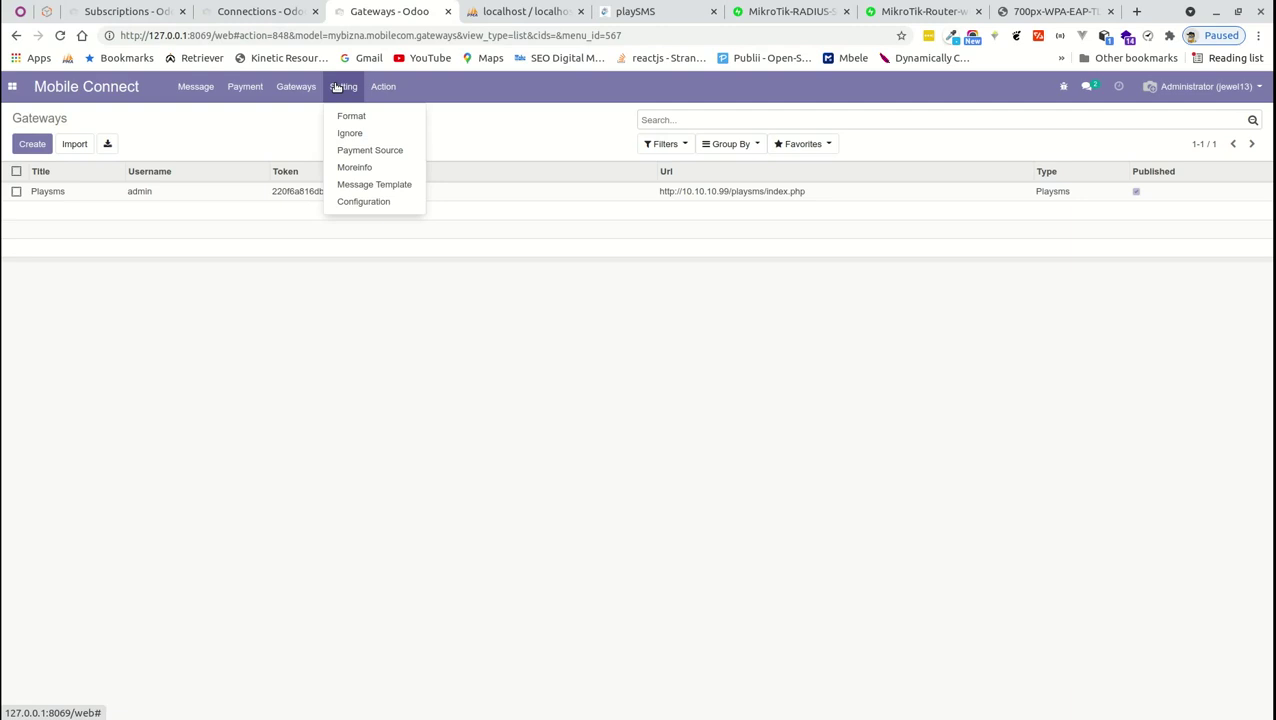
pyautogui.click(355, 133)
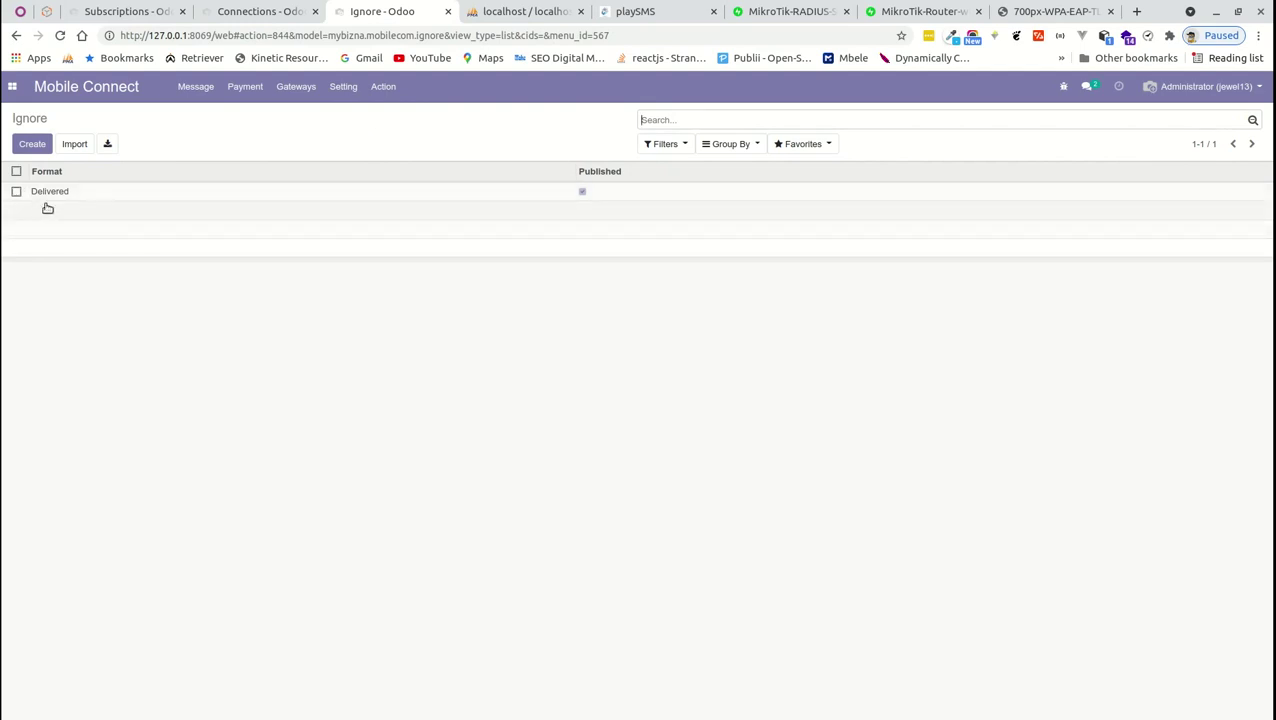
# - Switch to playSMS and examine the repeated "Delivered" messages in the inbox
pyautogui.click(636, 11)
pyautogui.scroll(4, 421, 447)
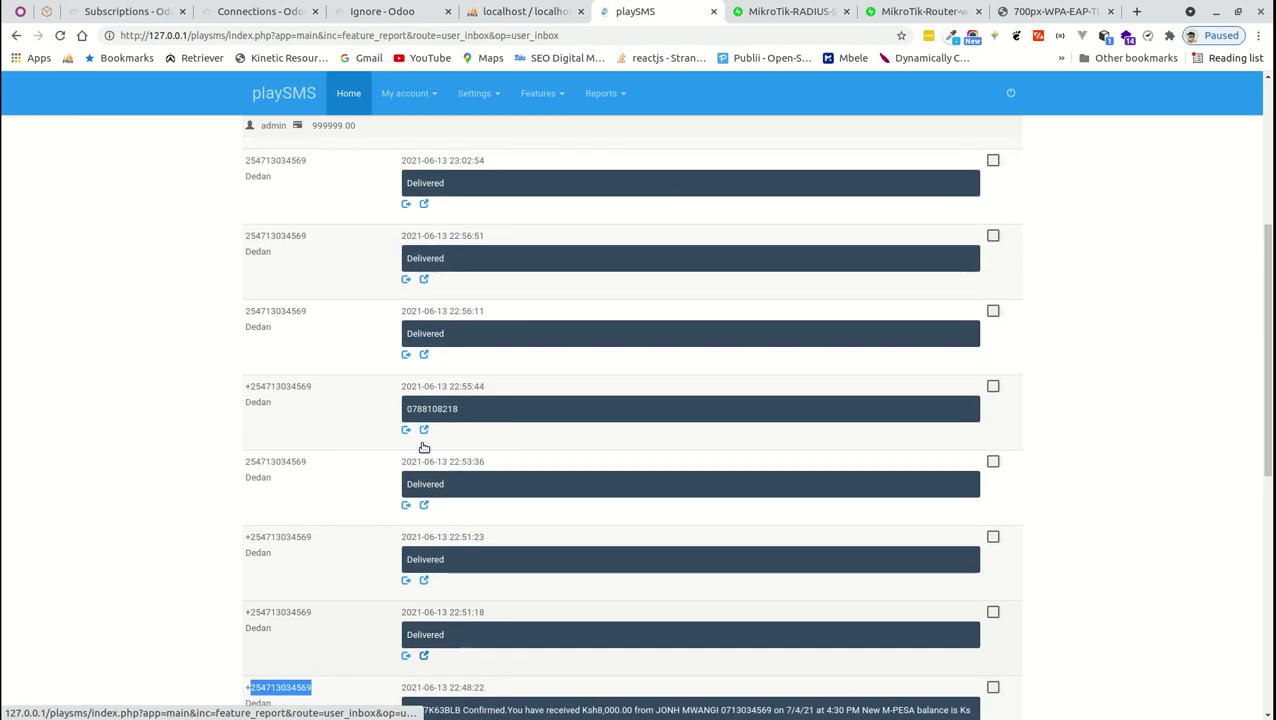
pyautogui.scroll(3, 512, 440)
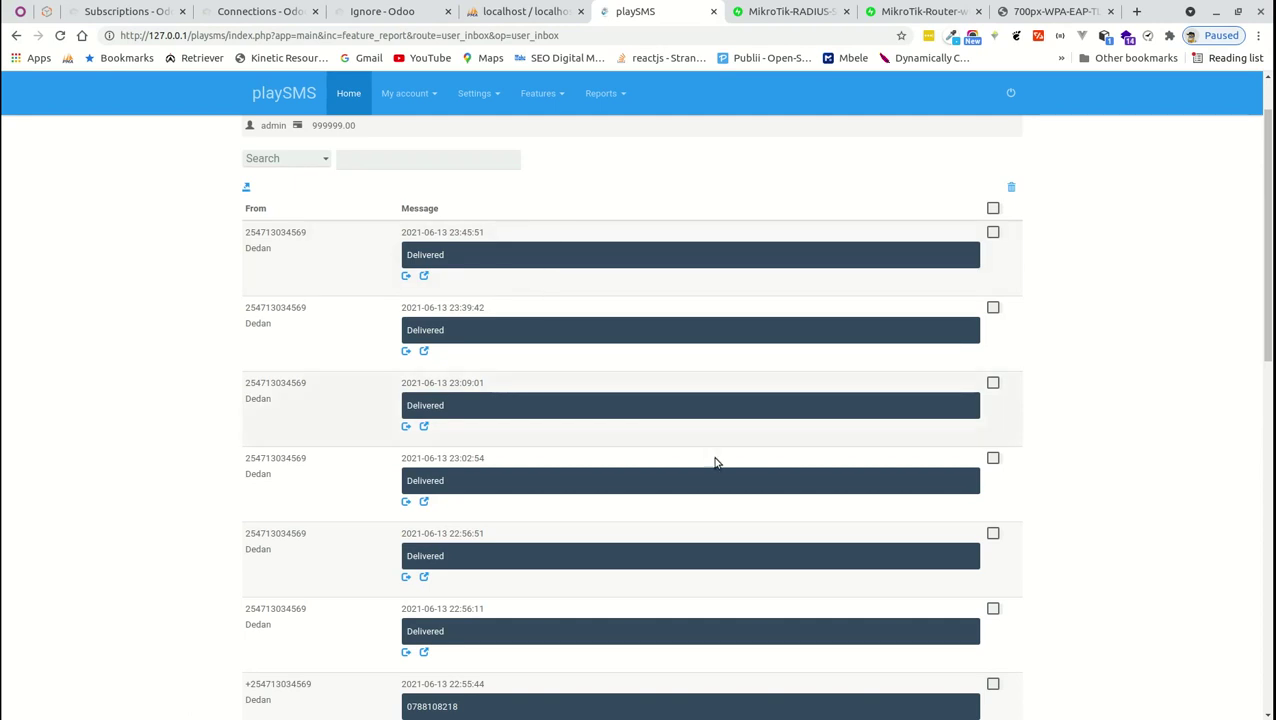
pyautogui.doubleClick(436, 254)
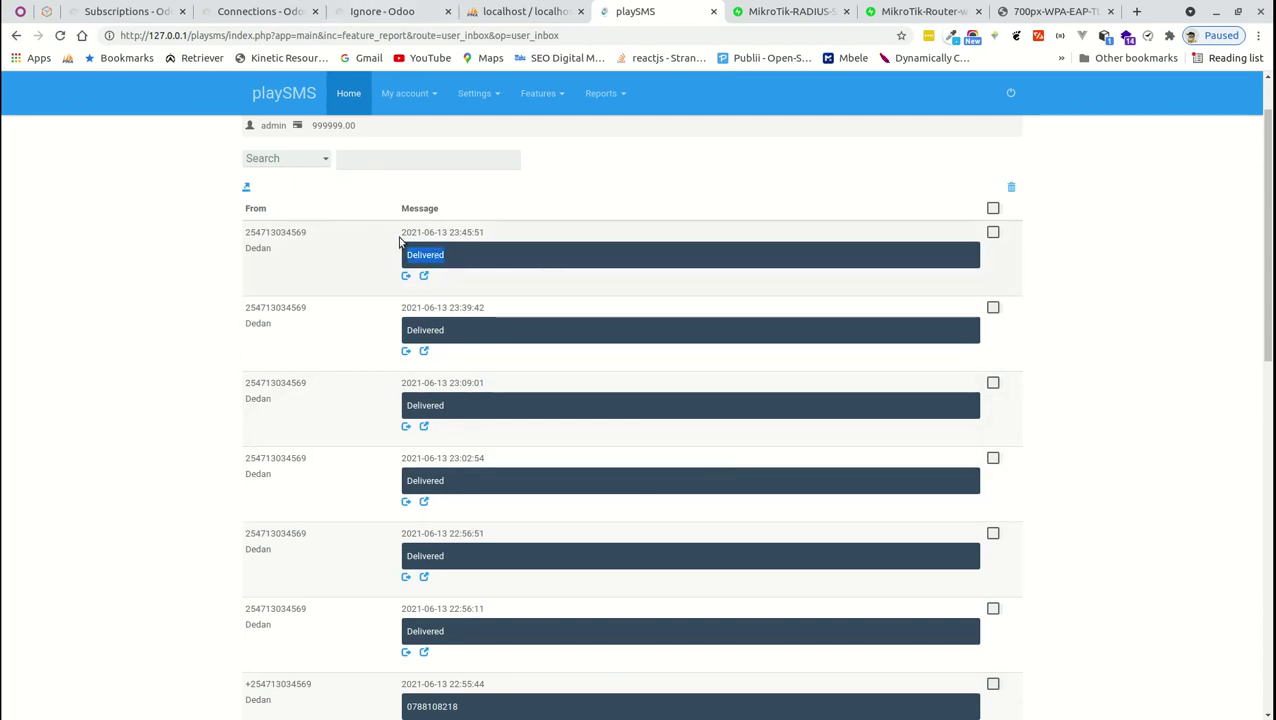
pyautogui.scroll(-4, 504, 350)
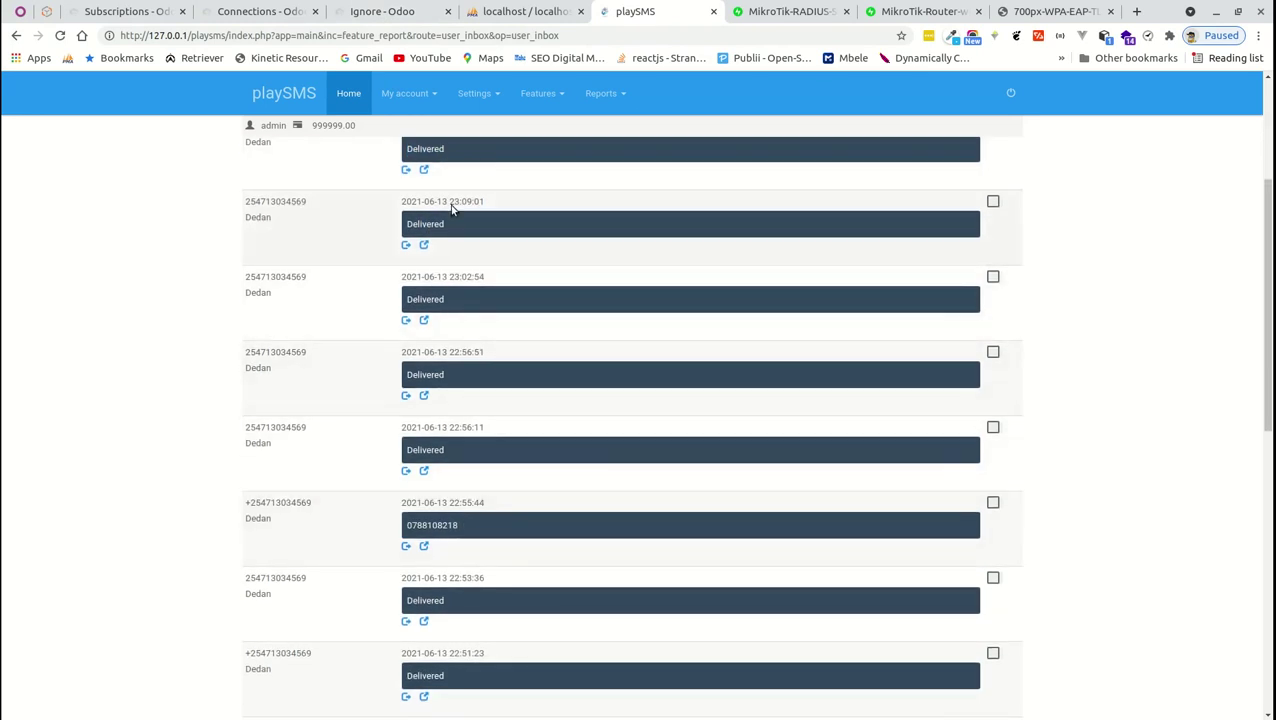
pyautogui.scroll(3, 633, 598)
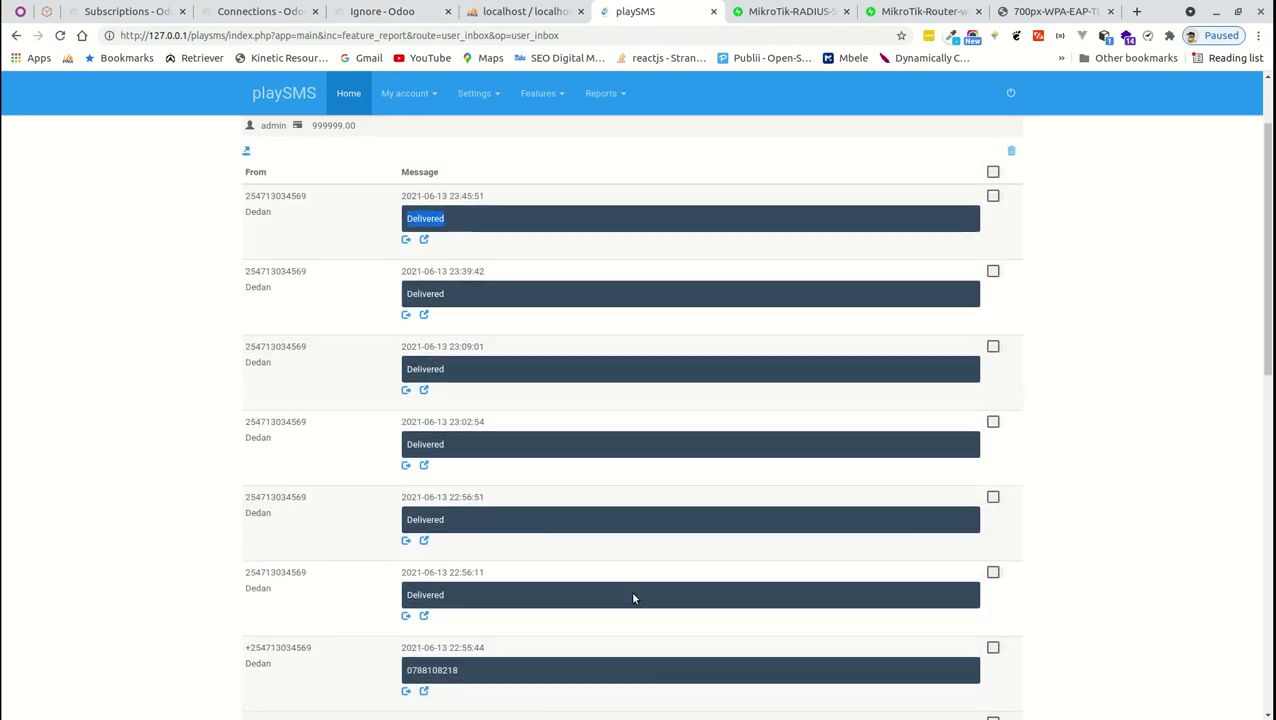
pyautogui.scroll(2, 633, 598)
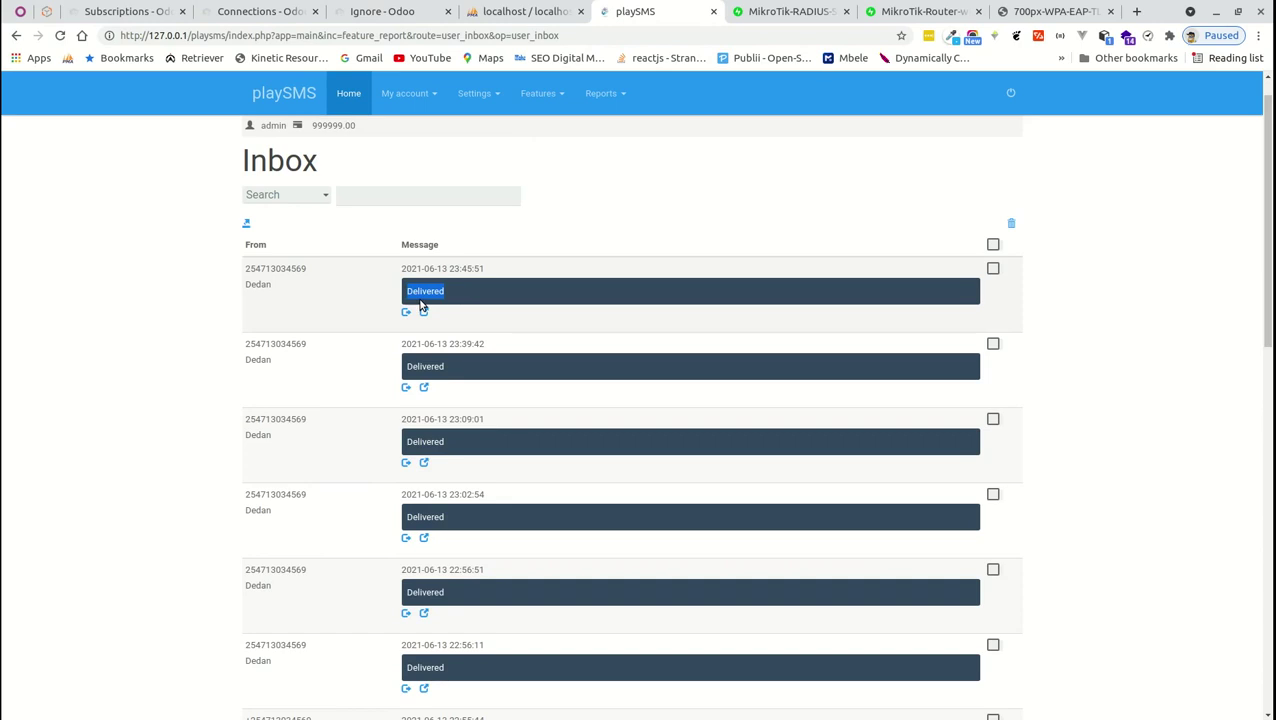
# - Switch back to Odoo, look over the available Mobile Connect actions and settings, and check the message list against the Ignore list
pyautogui.click(368, 8)
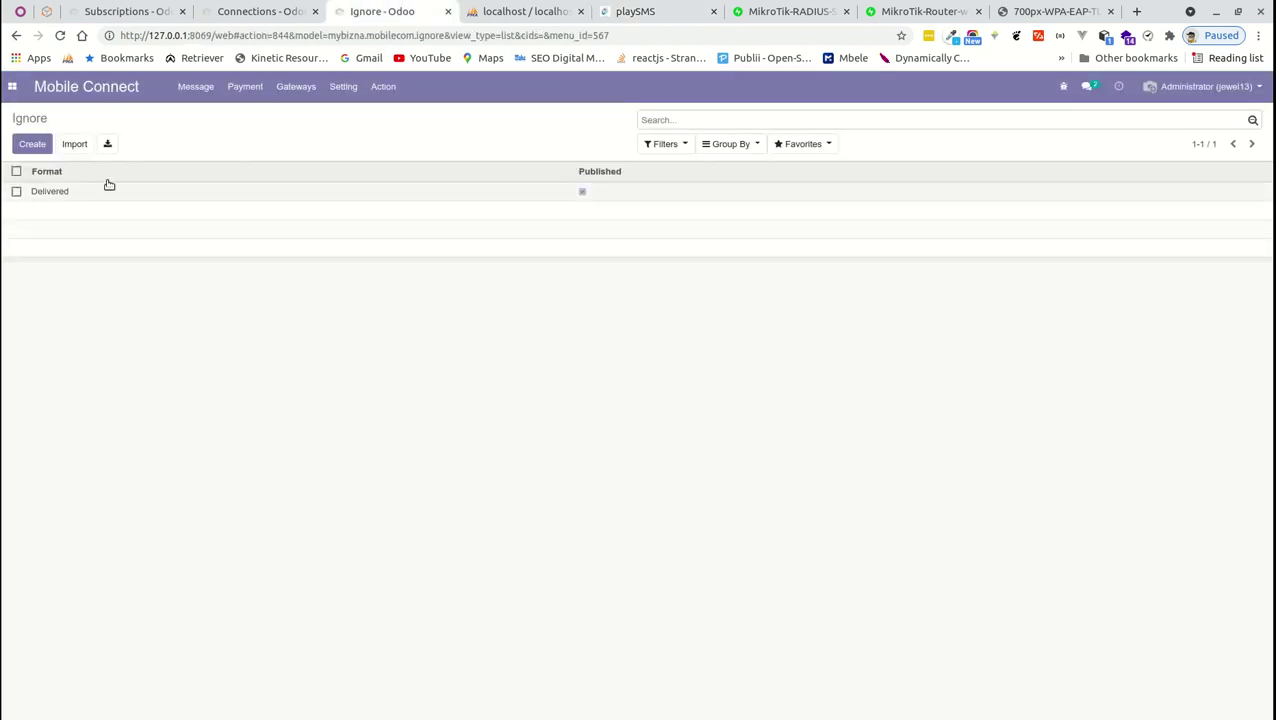
pyautogui.click(387, 89)
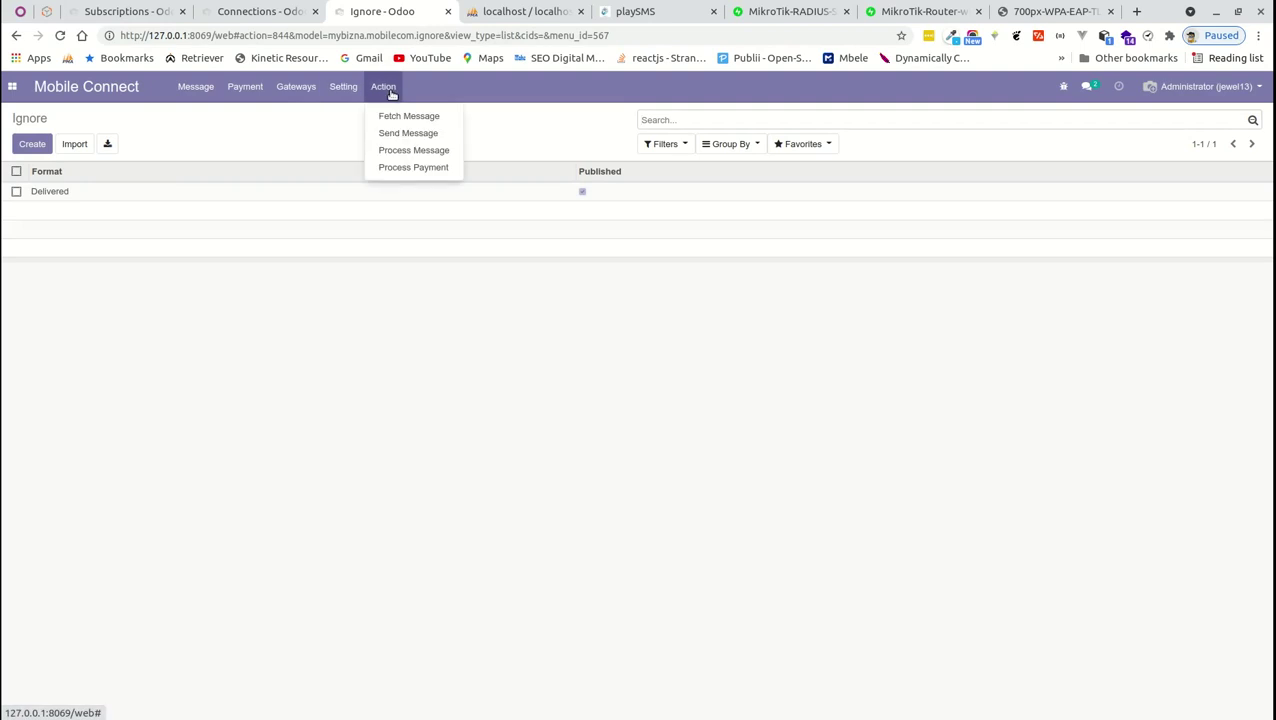
pyautogui.click(352, 90)
pyautogui.click(352, 92)
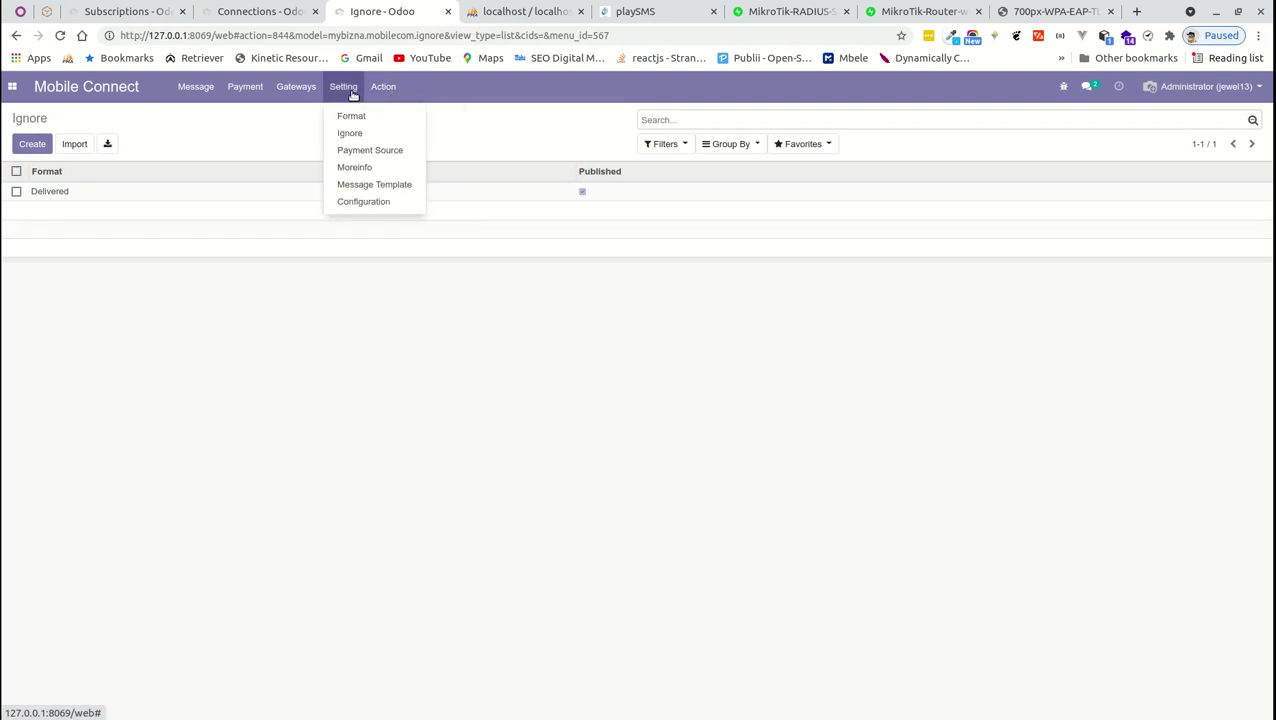
pyautogui.click(199, 88)
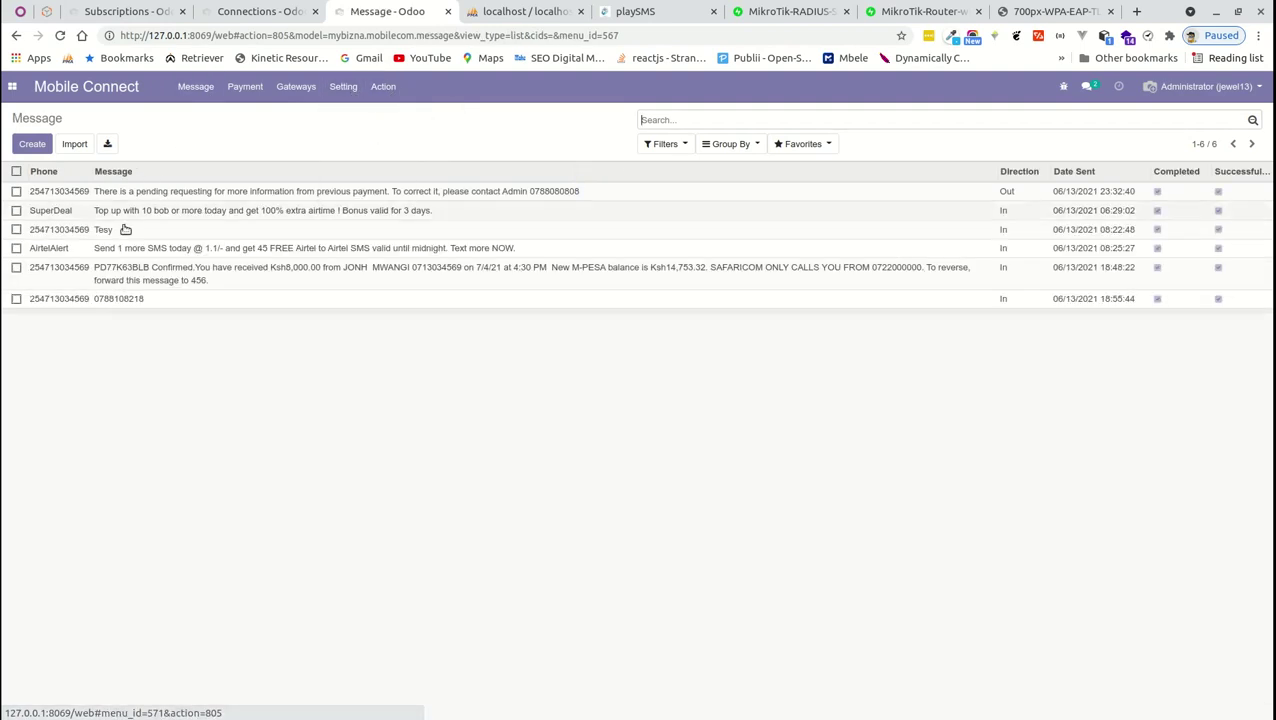
# - Review the Mobile Connect Payment Source and Message Moreinfo lists
pyautogui.click(349, 89)
pyautogui.click(335, 84)
pyautogui.click(344, 88)
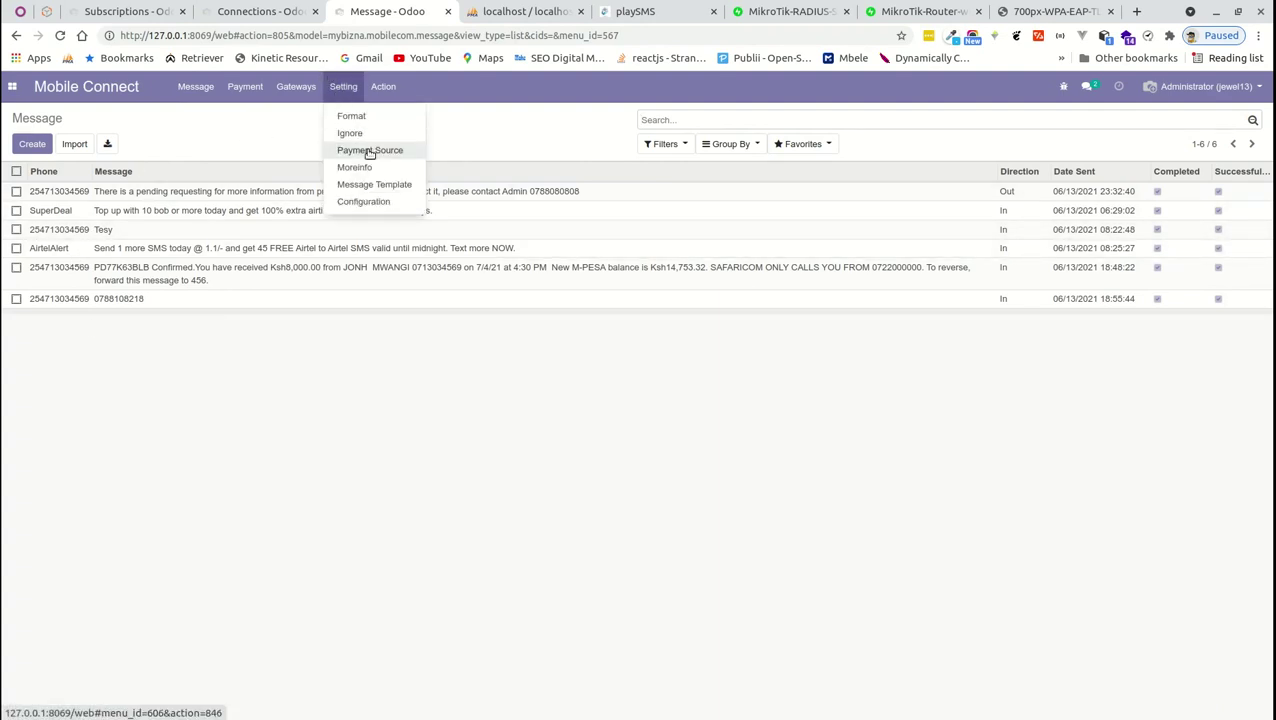
pyautogui.click(369, 152)
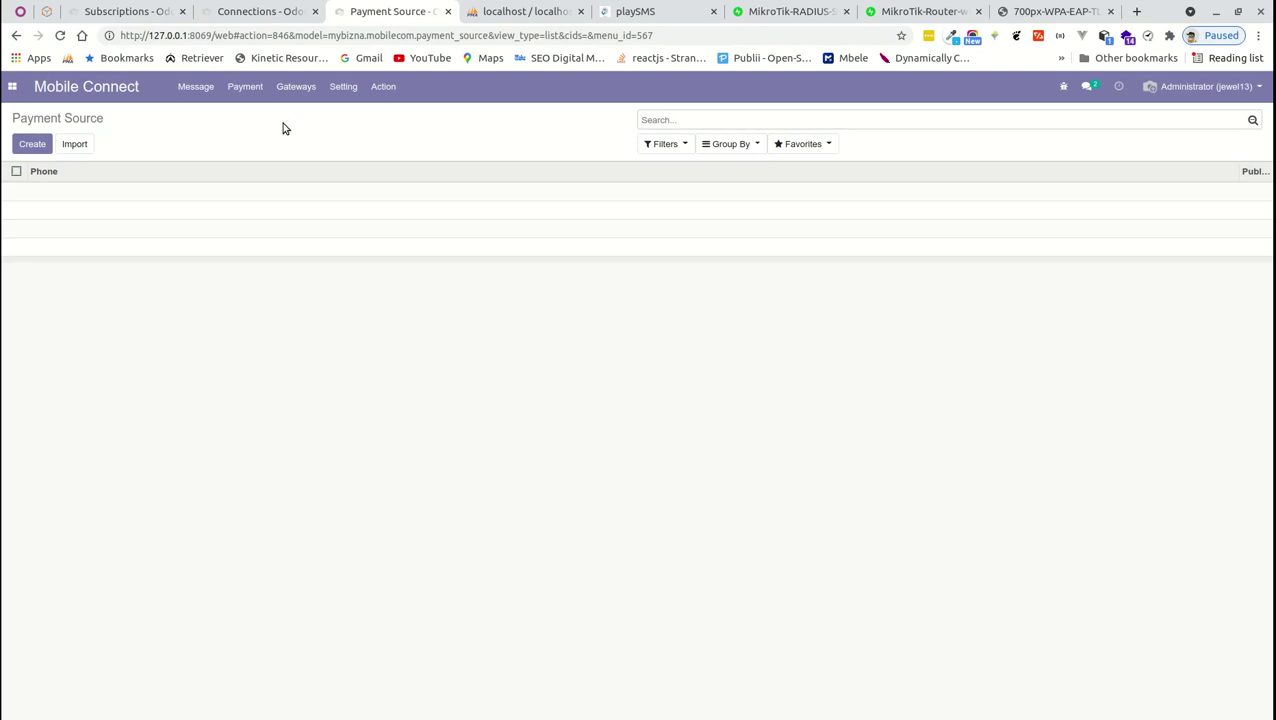
pyautogui.click(331, 92)
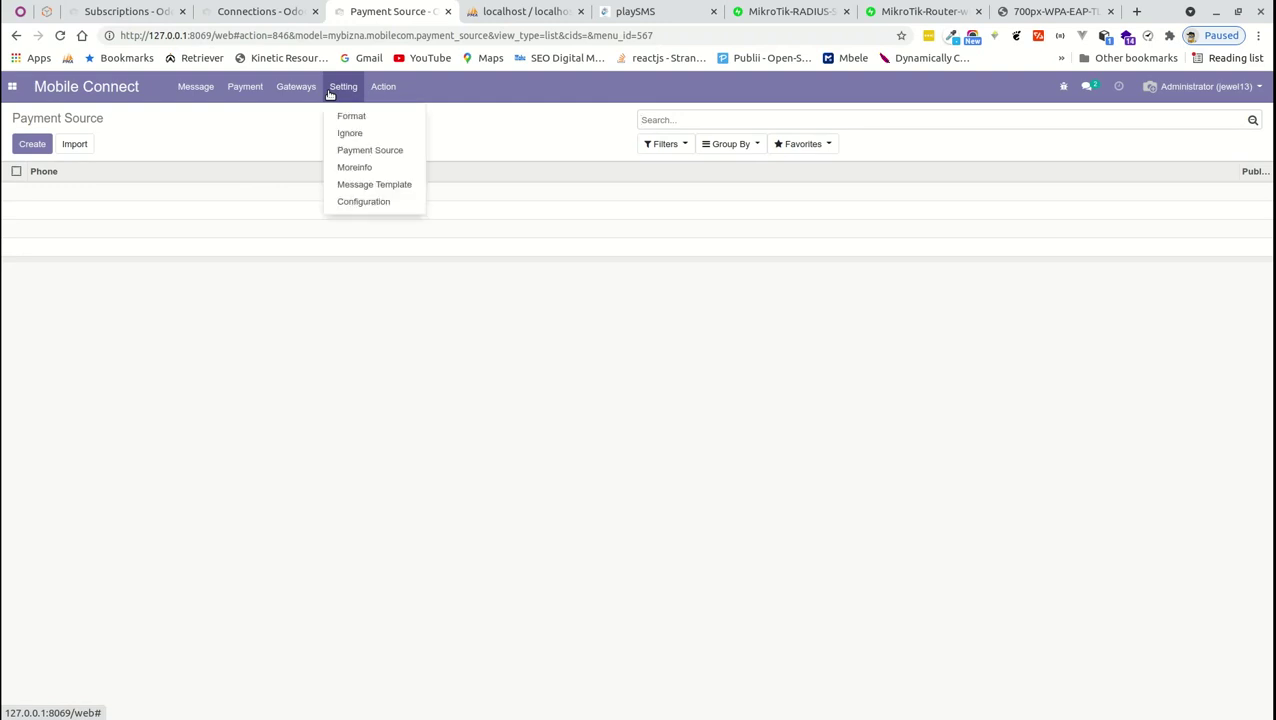
pyautogui.click(355, 168)
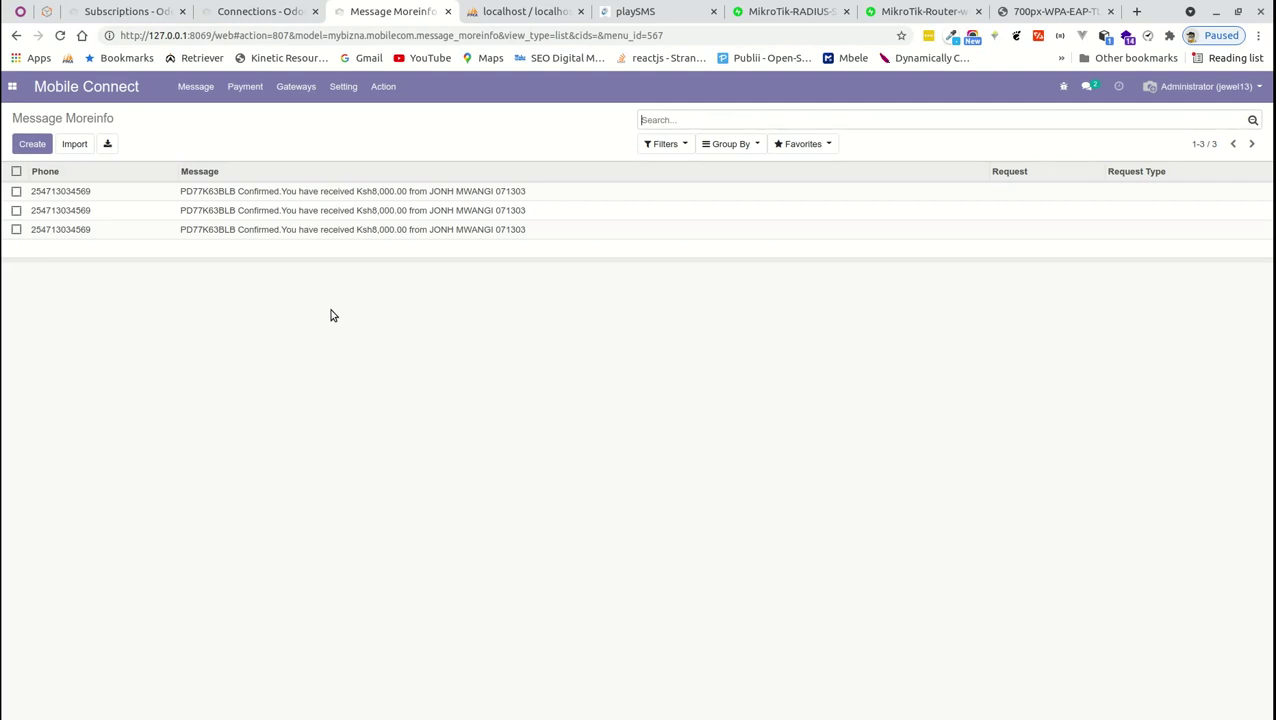
# - Review the Mobile Connect Message Template list and the Configuration settings for journal, payment method, write-off journal and currency
pyautogui.click(333, 88)
pyautogui.click(355, 192)
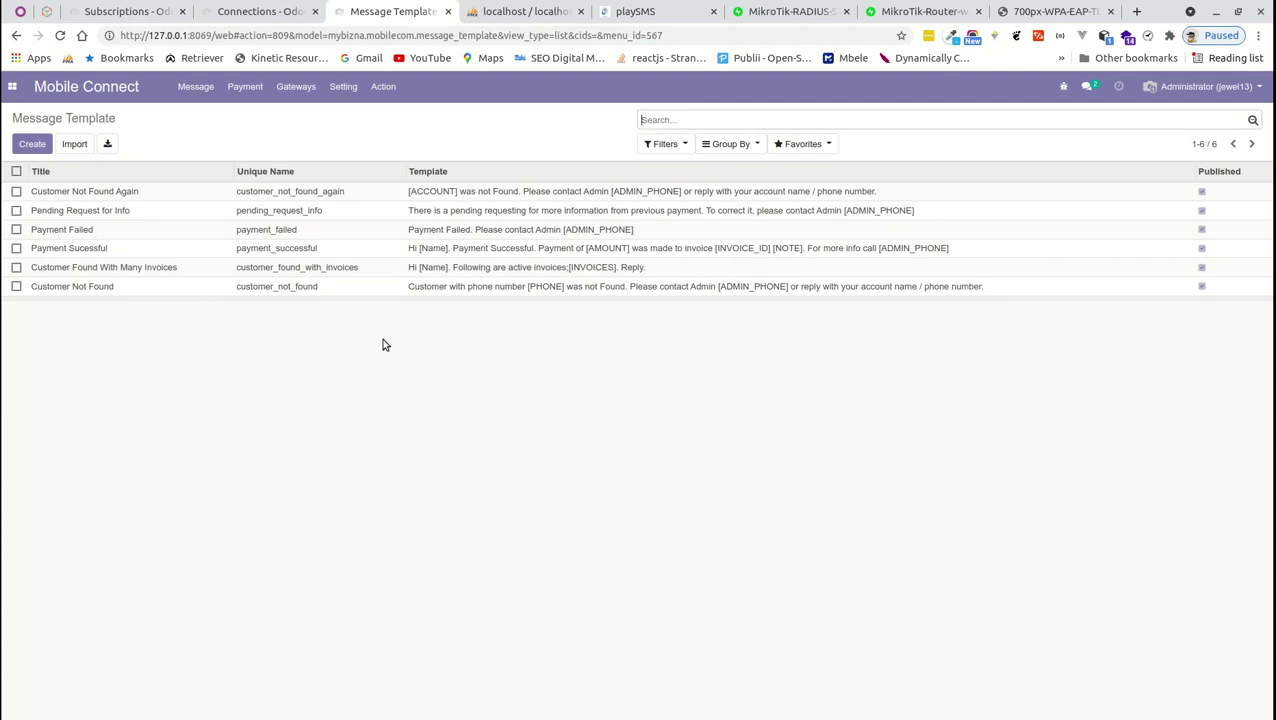
pyautogui.click(383, 86)
pyautogui.moveTo(340, 95)
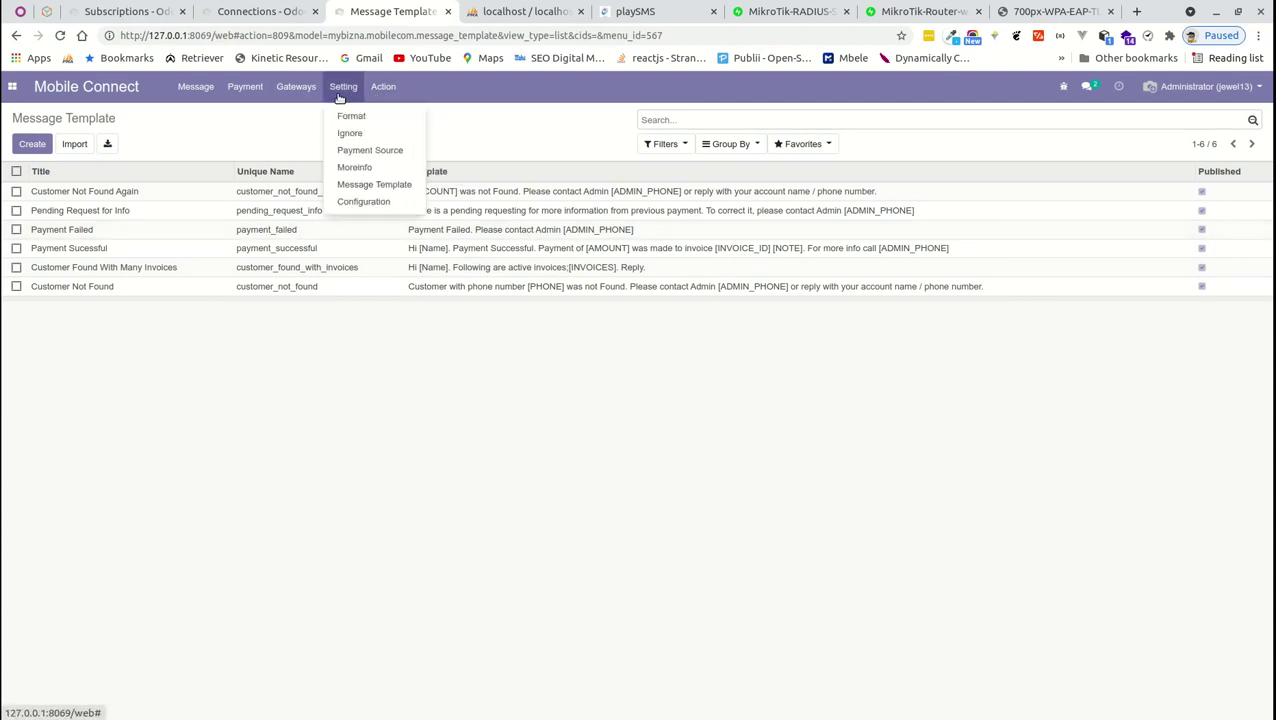
pyautogui.click(354, 204)
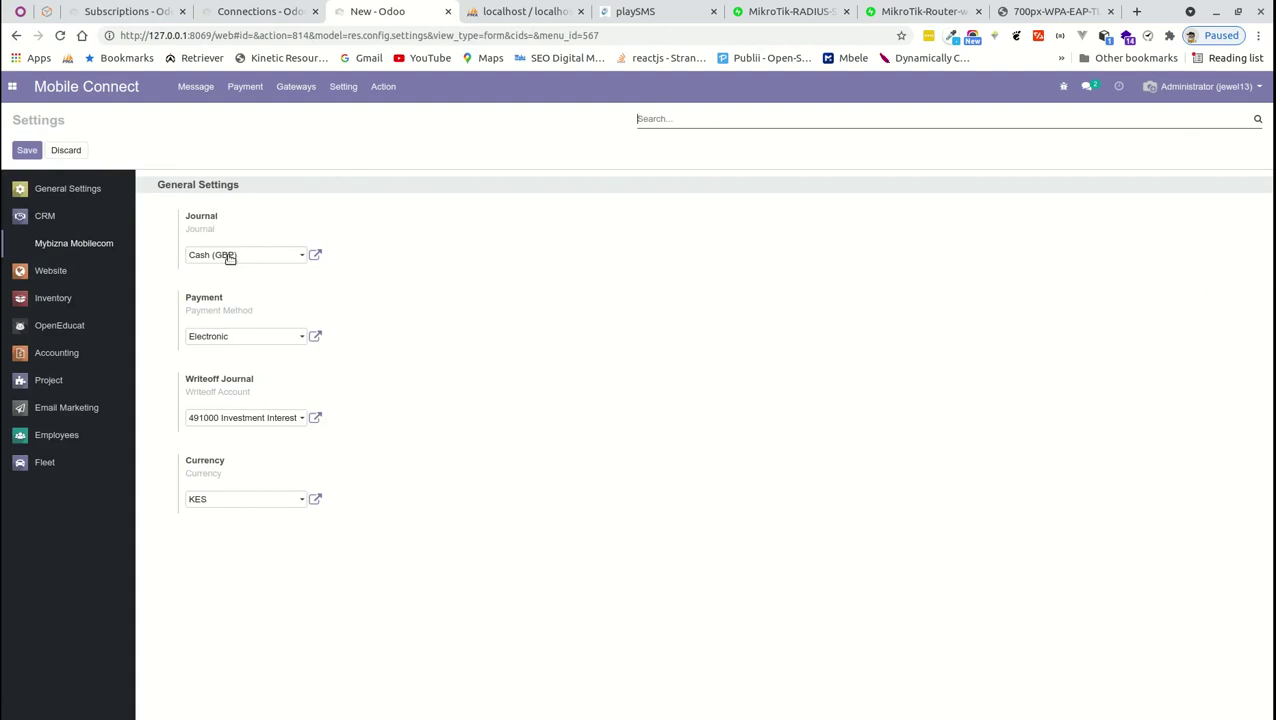
pyautogui.click(268, 256)
pyautogui.click(578, 237)
pyautogui.click(343, 88)
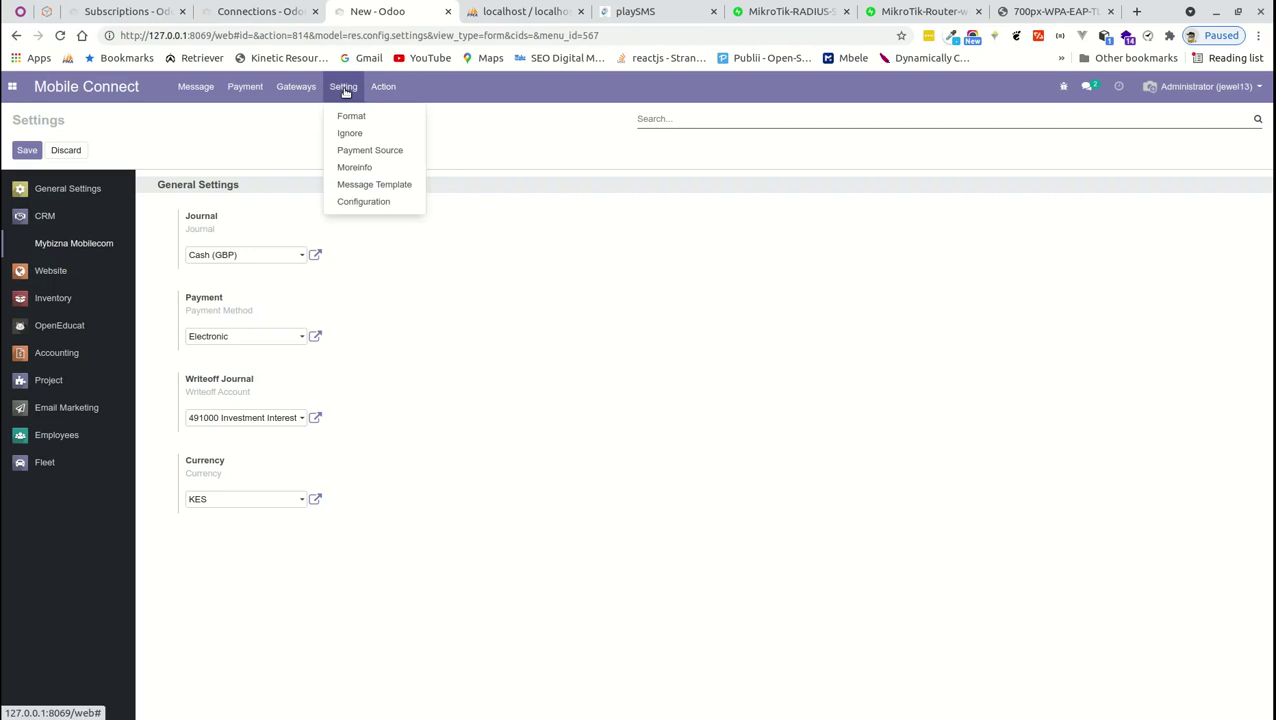
pyautogui.click(356, 203)
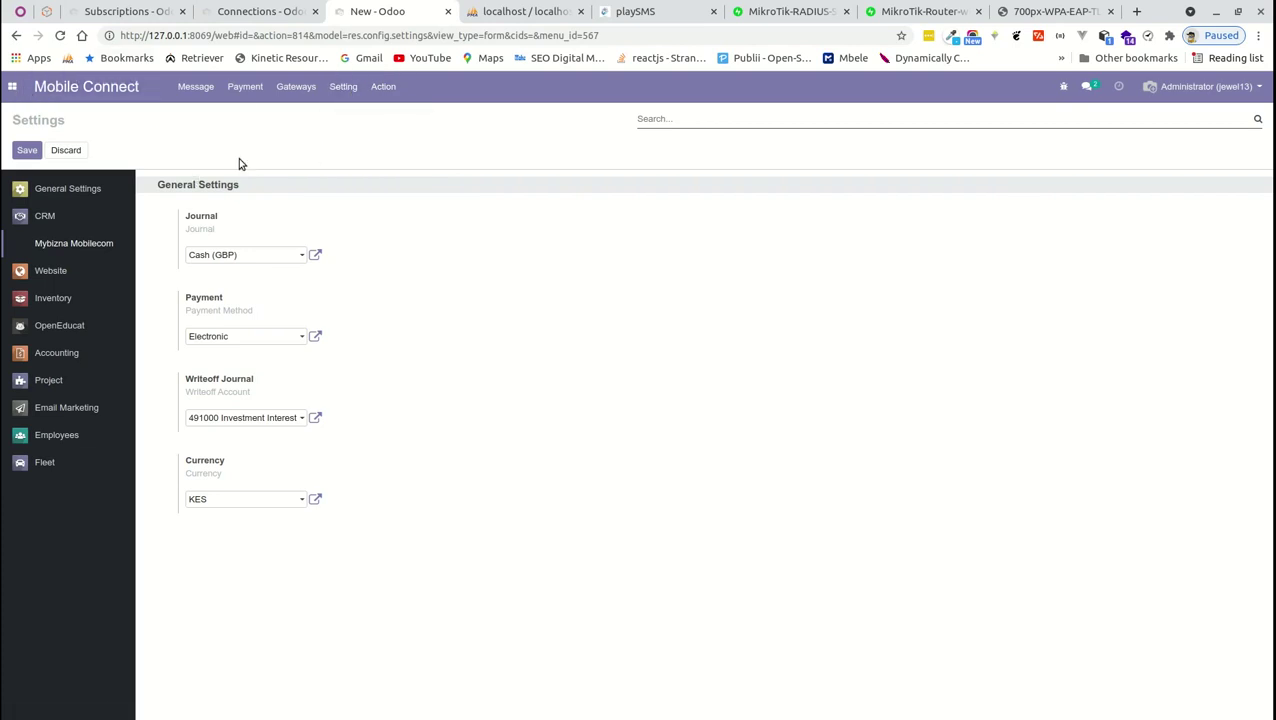
# - Check the Mobile Connect payments list and examine the most recent customer invoice in Accounting
pyautogui.click(243, 89)
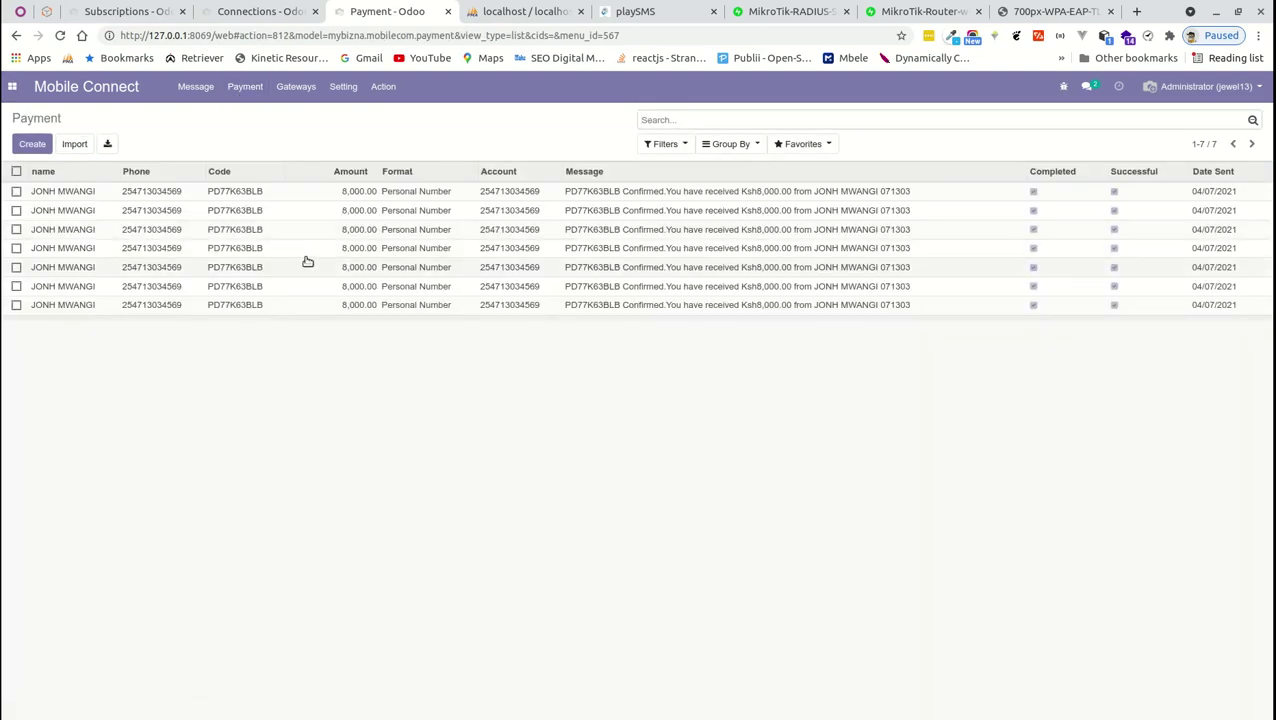
pyautogui.click(12, 86)
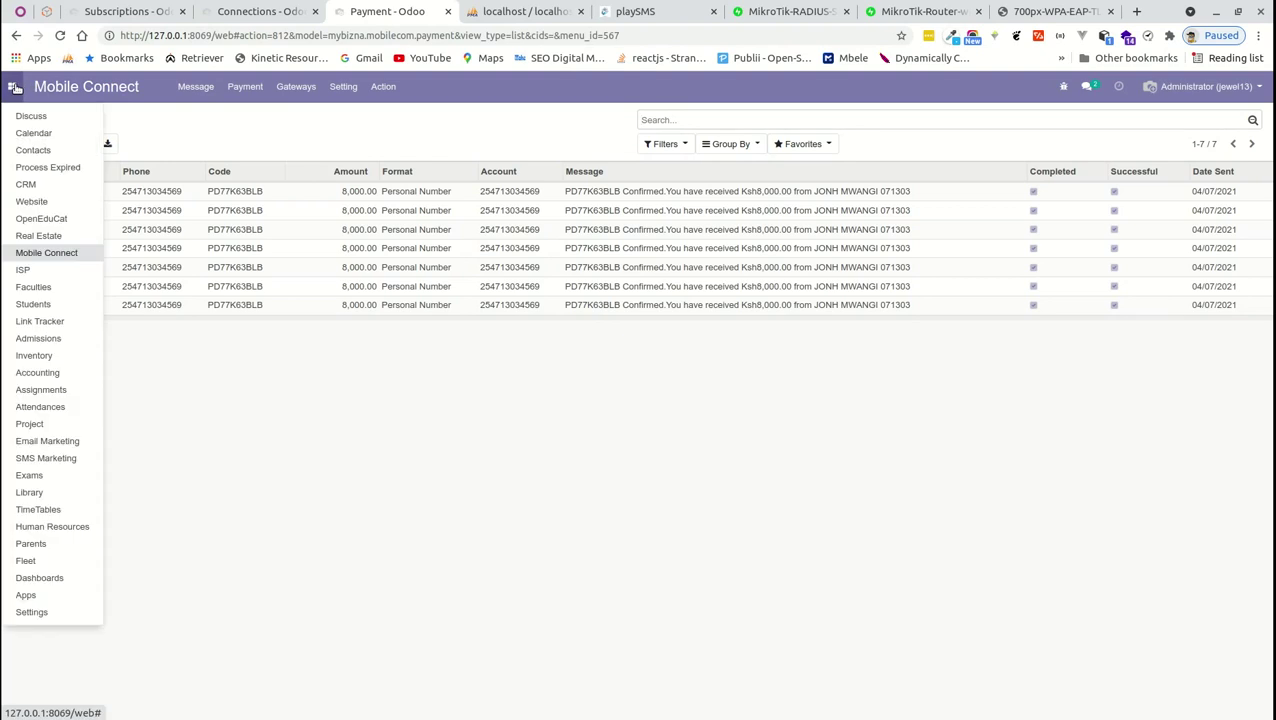
pyautogui.click(45, 373)
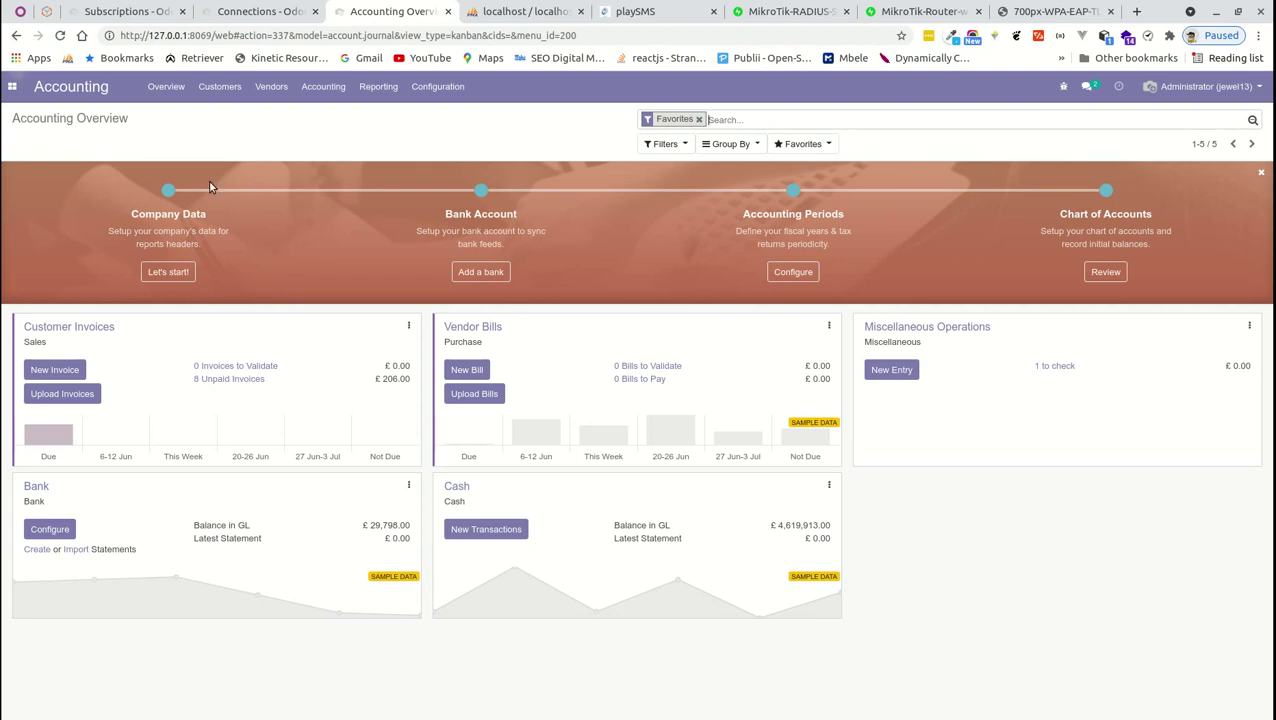
pyautogui.click(219, 87)
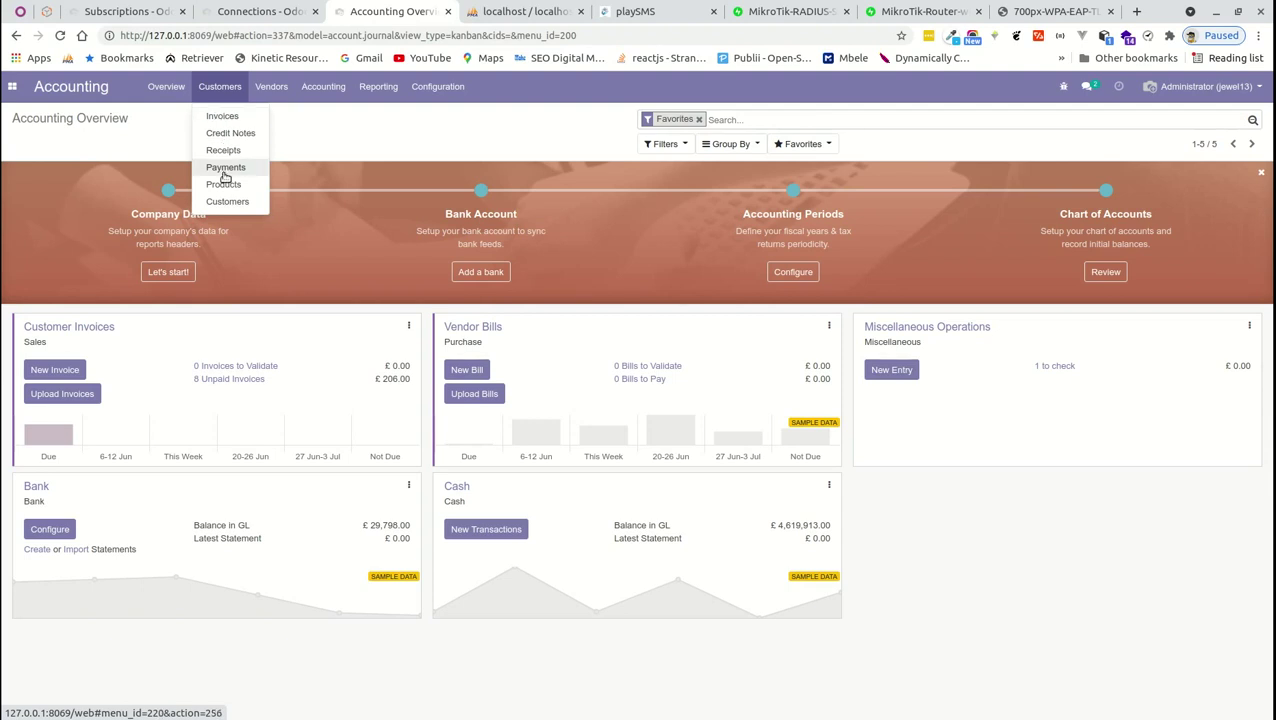
pyautogui.click(221, 118)
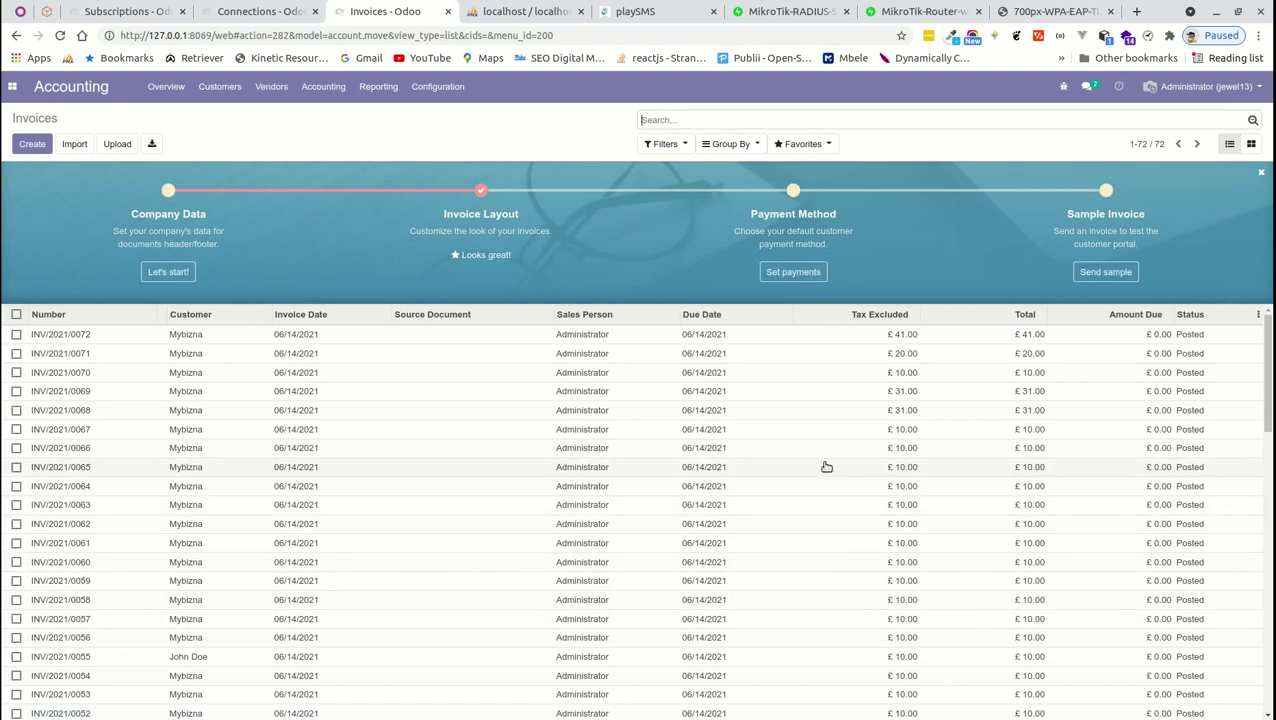
pyautogui.click(604, 337)
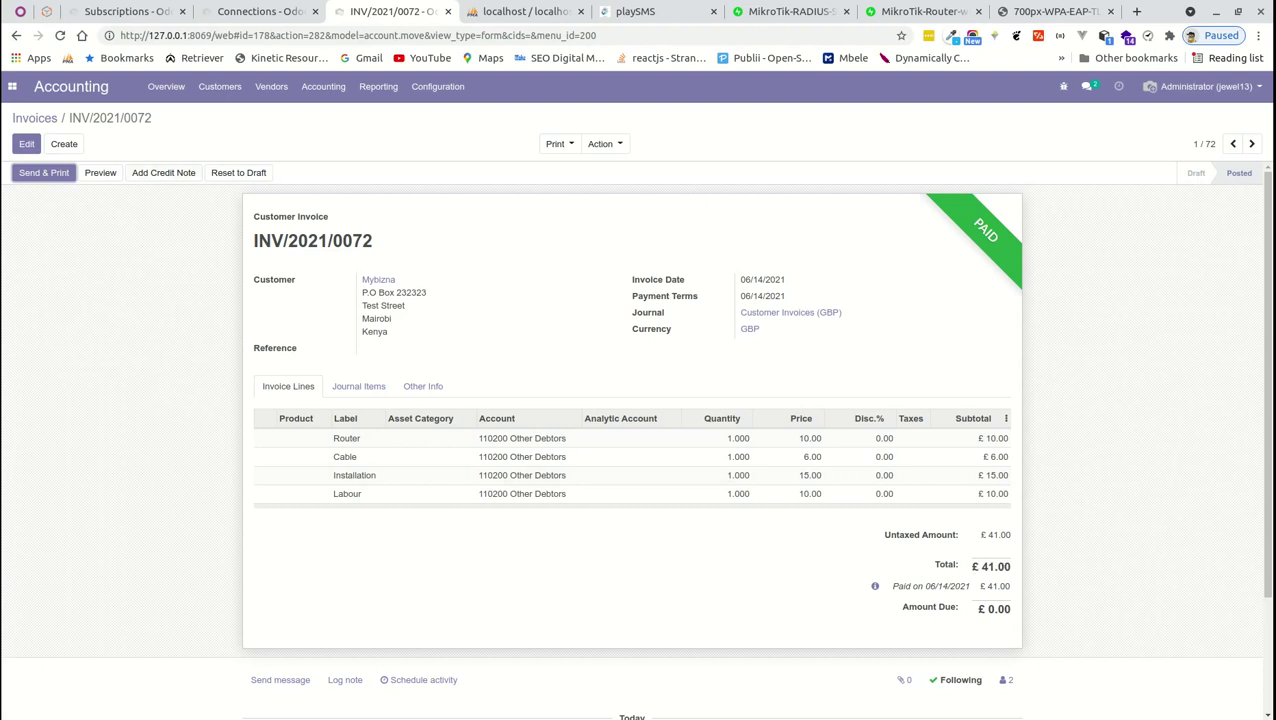
# - Return to the Invoices list and look through it from the newest to the oldest invoice
pyautogui.click(16, 35)
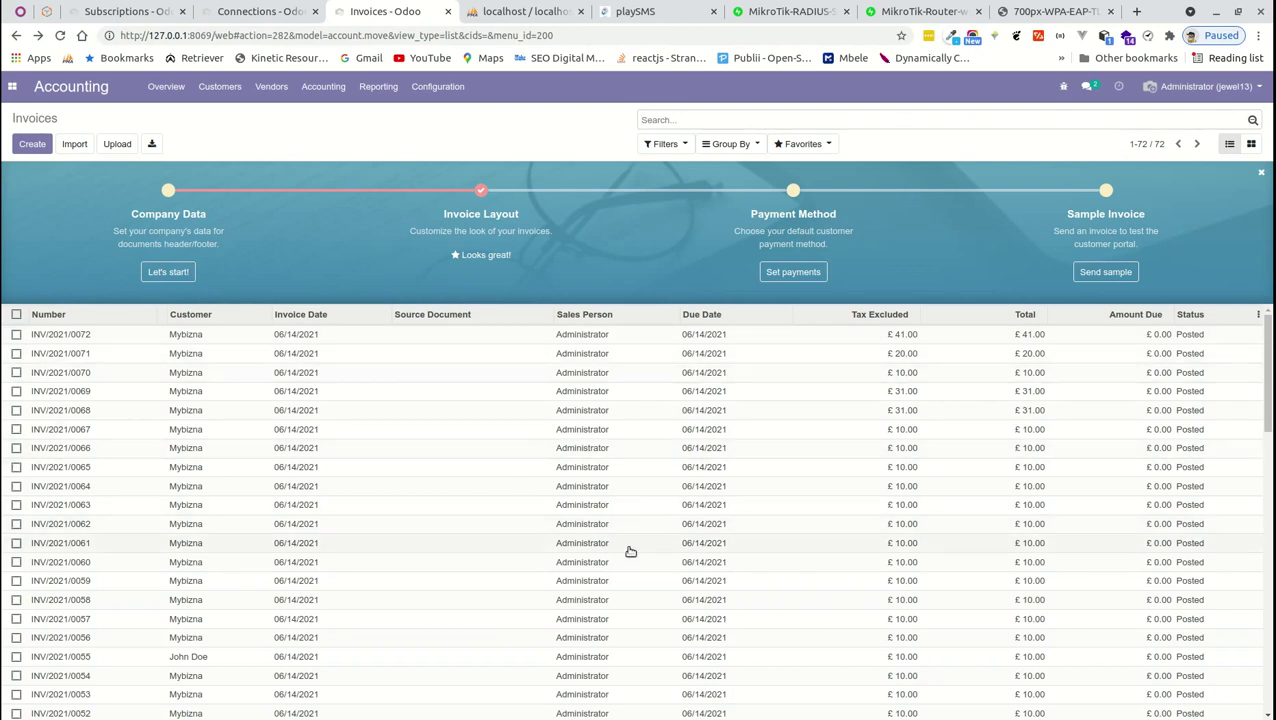
pyautogui.scroll(-2, 630, 551)
pyautogui.scroll(-5, 634, 551)
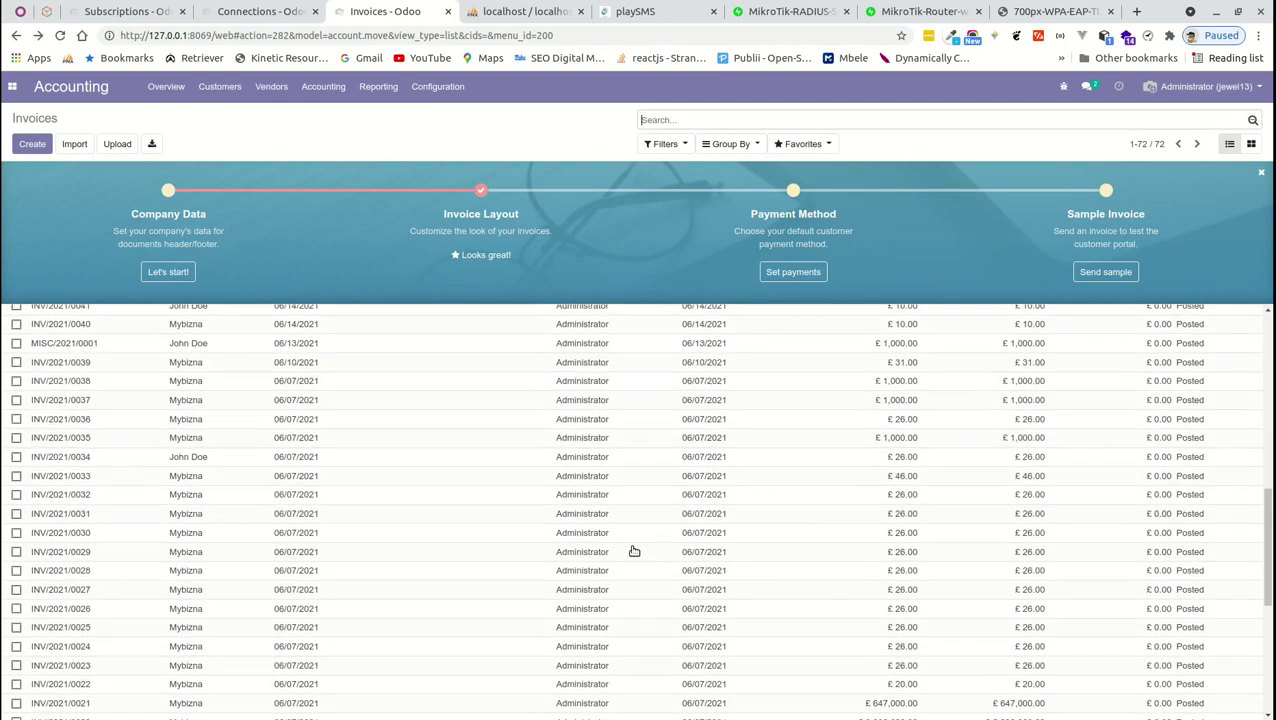
pyautogui.scroll(-2, 634, 551)
pyautogui.scroll(-3, 722, 527)
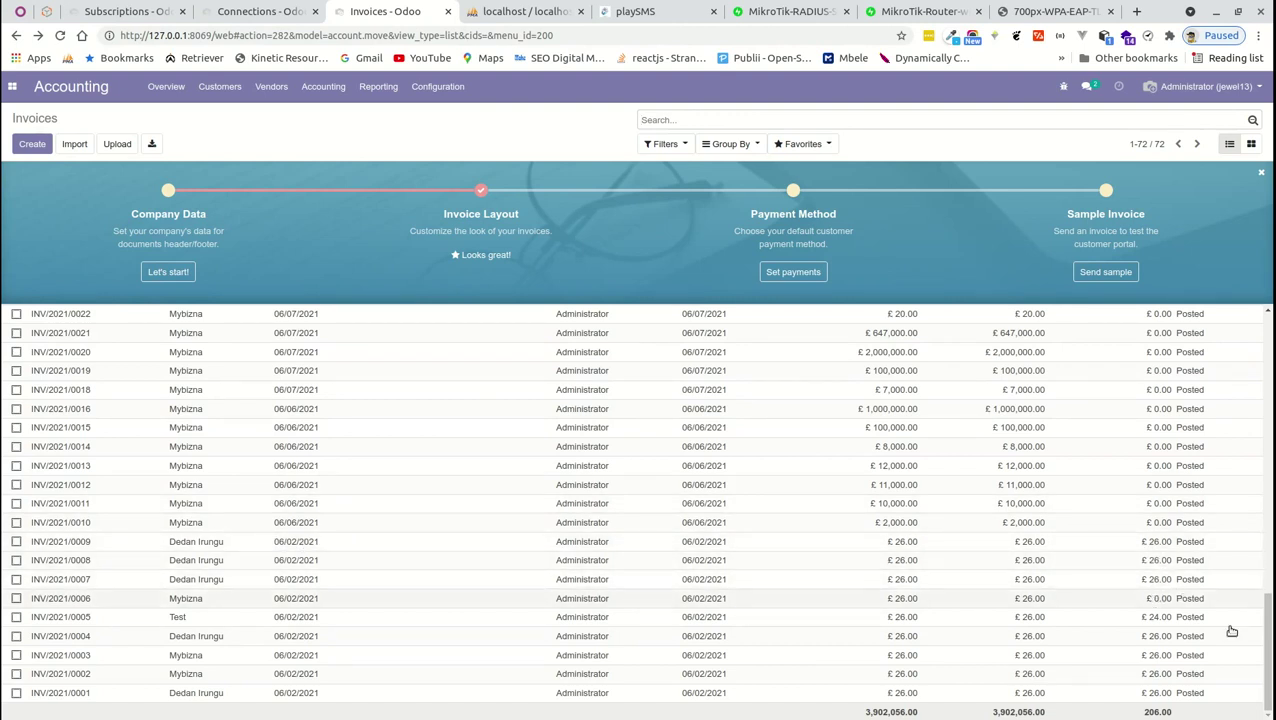
pyautogui.moveTo(1265, 650); pyautogui.dragTo(1137, 260)
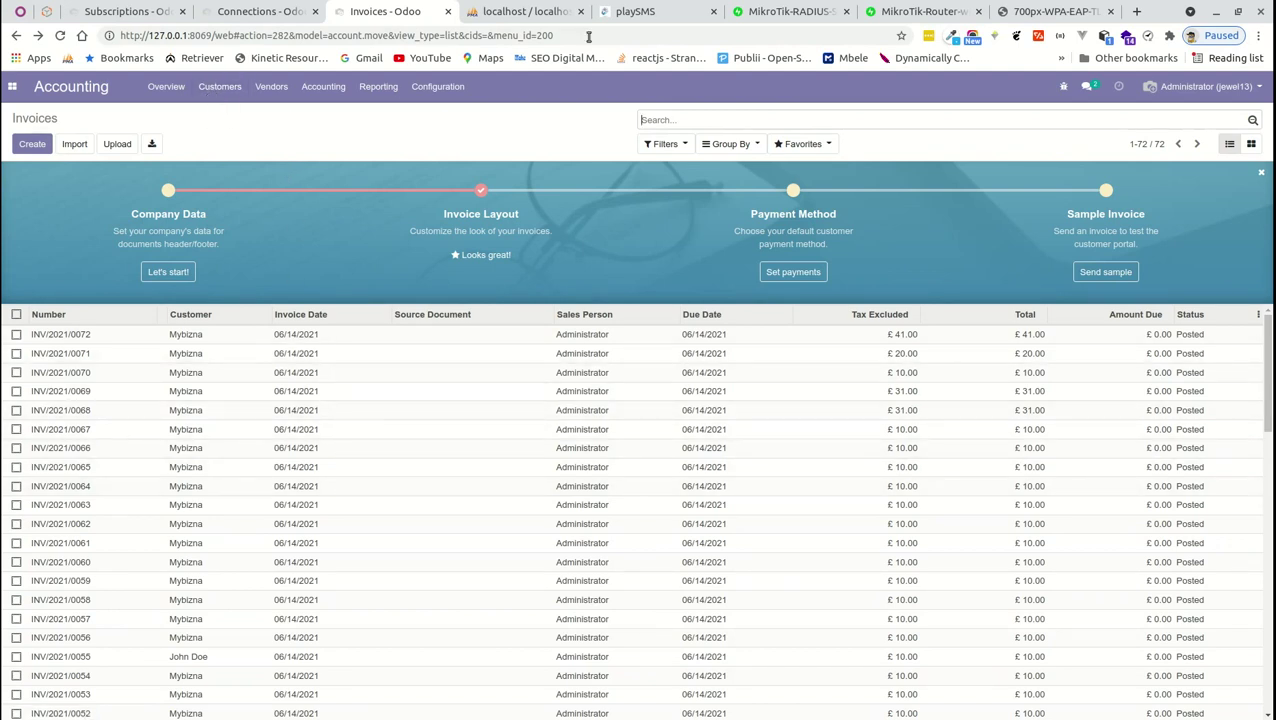
# - Switch to playSMS and look through the messages in the inbox
pyautogui.click(622, 14)
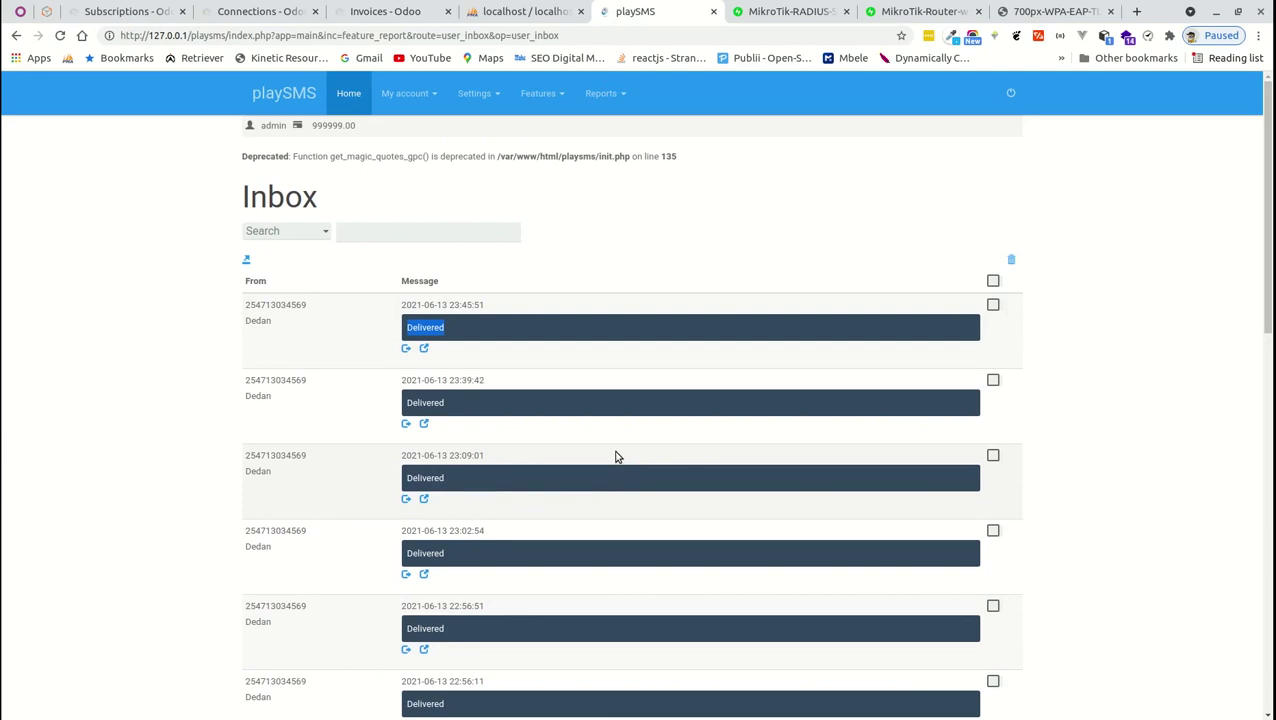
pyautogui.scroll(-5, 616, 457)
pyautogui.scroll(-4, 616, 457)
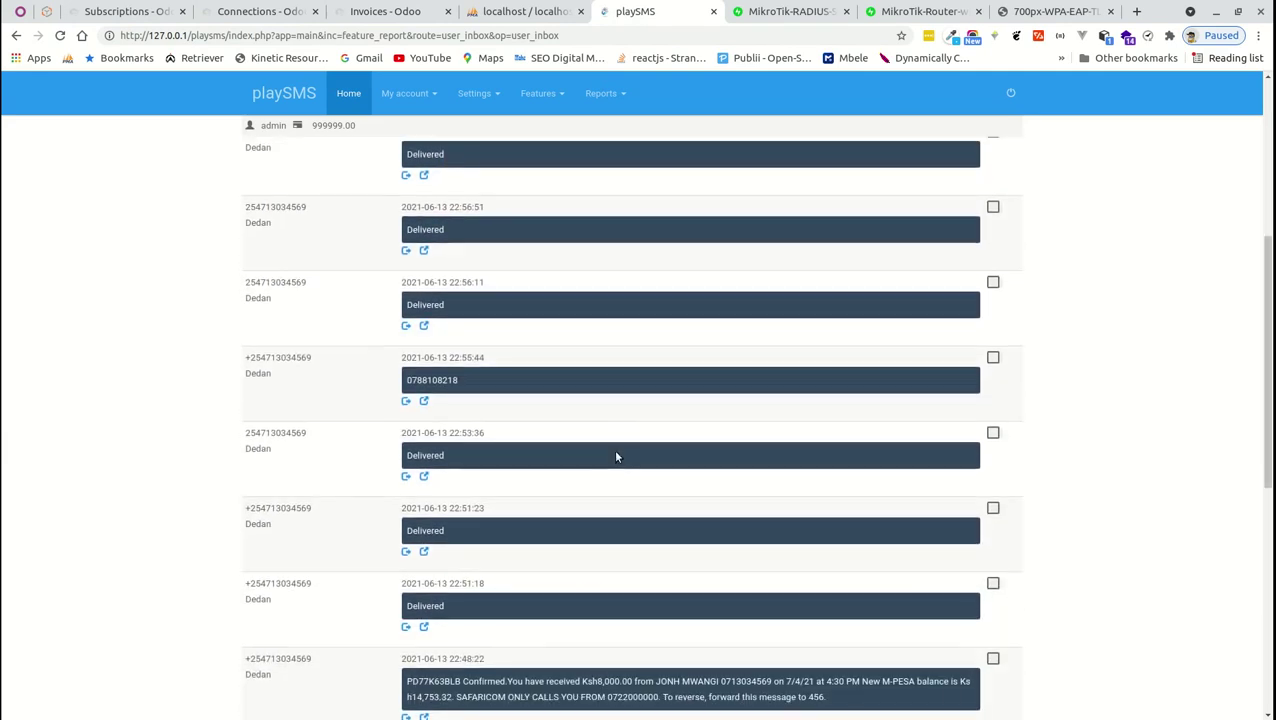
# - Review the SMSCs and the available gateways in playSMS, including the generic gateway
pyautogui.click(476, 96)
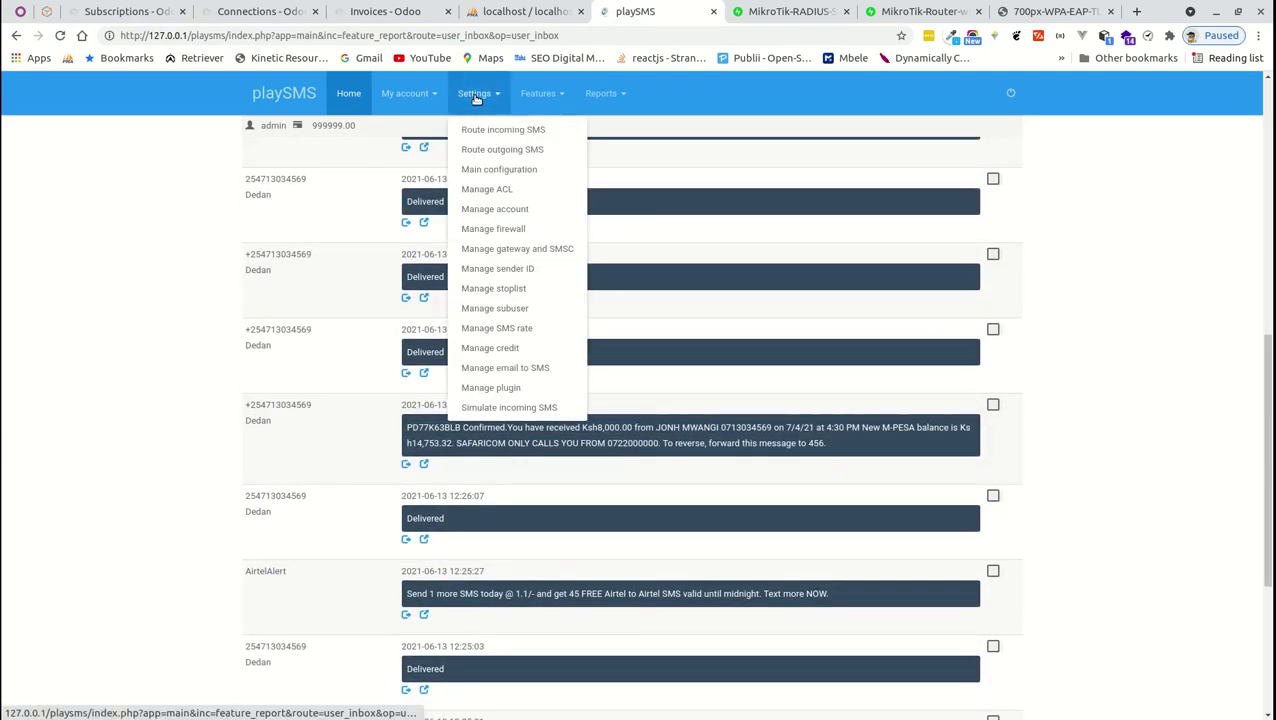
pyautogui.click(508, 250)
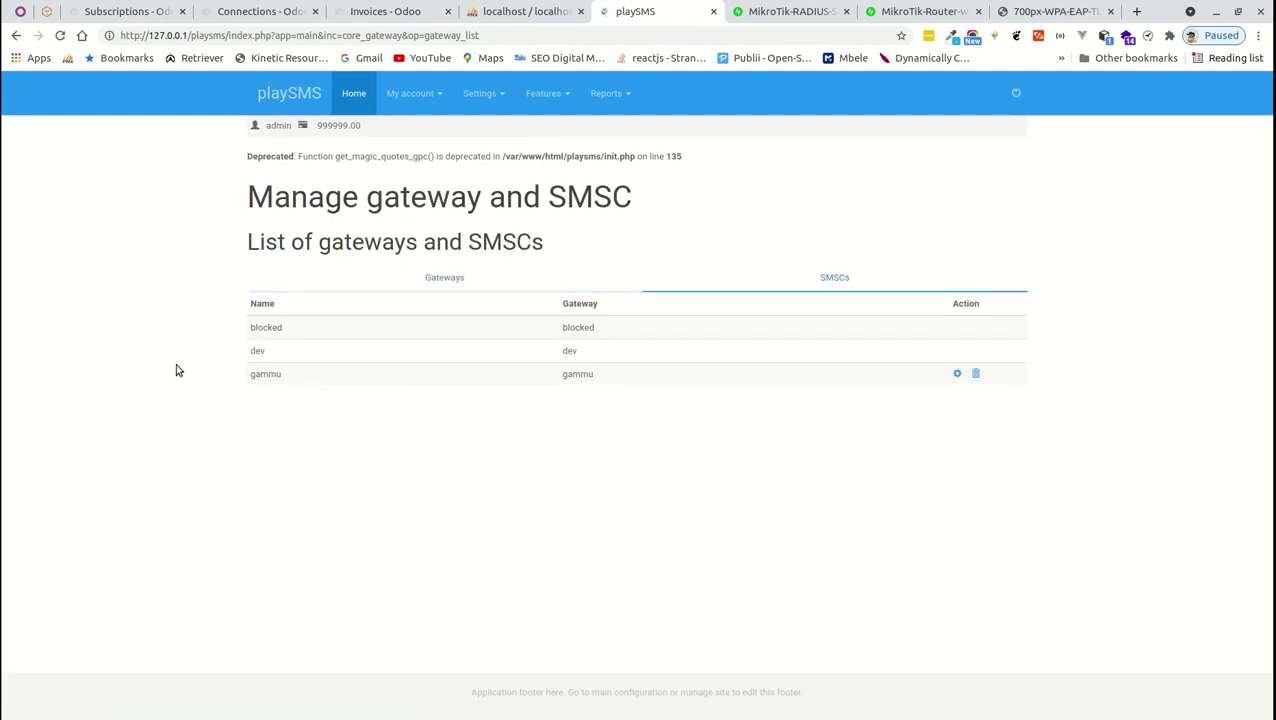
pyautogui.click(403, 284)
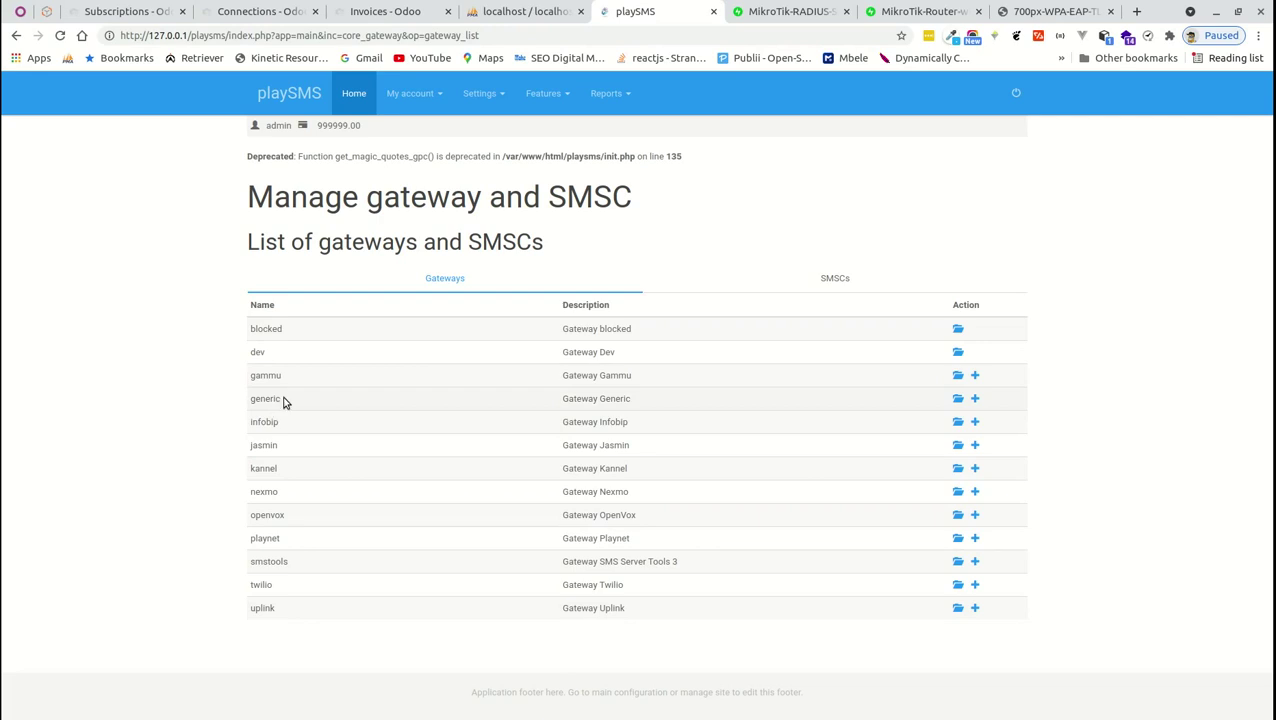
pyautogui.moveTo(284, 401); pyautogui.dragTo(250, 399)
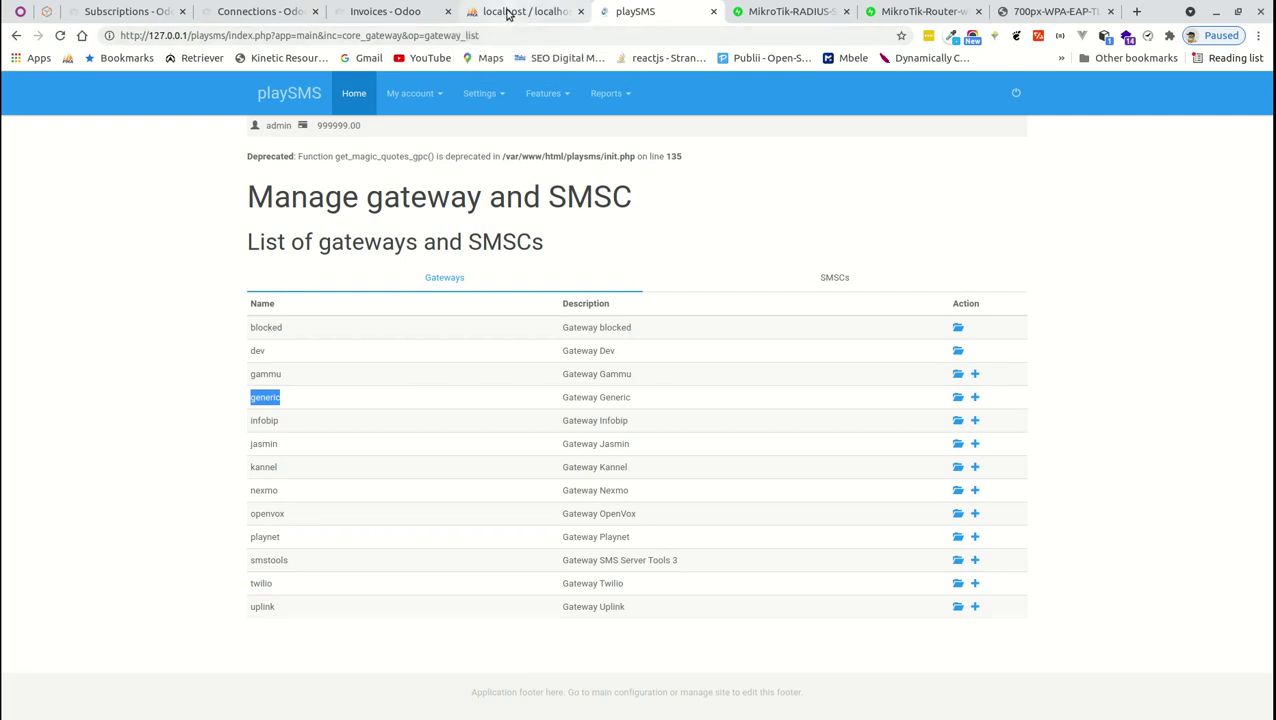
# - Switch back to Odoo and revisit the Invoices, ISP Connections and ISP Subscriptions lists
pyautogui.click(507, 17)
pyautogui.click(410, 18)
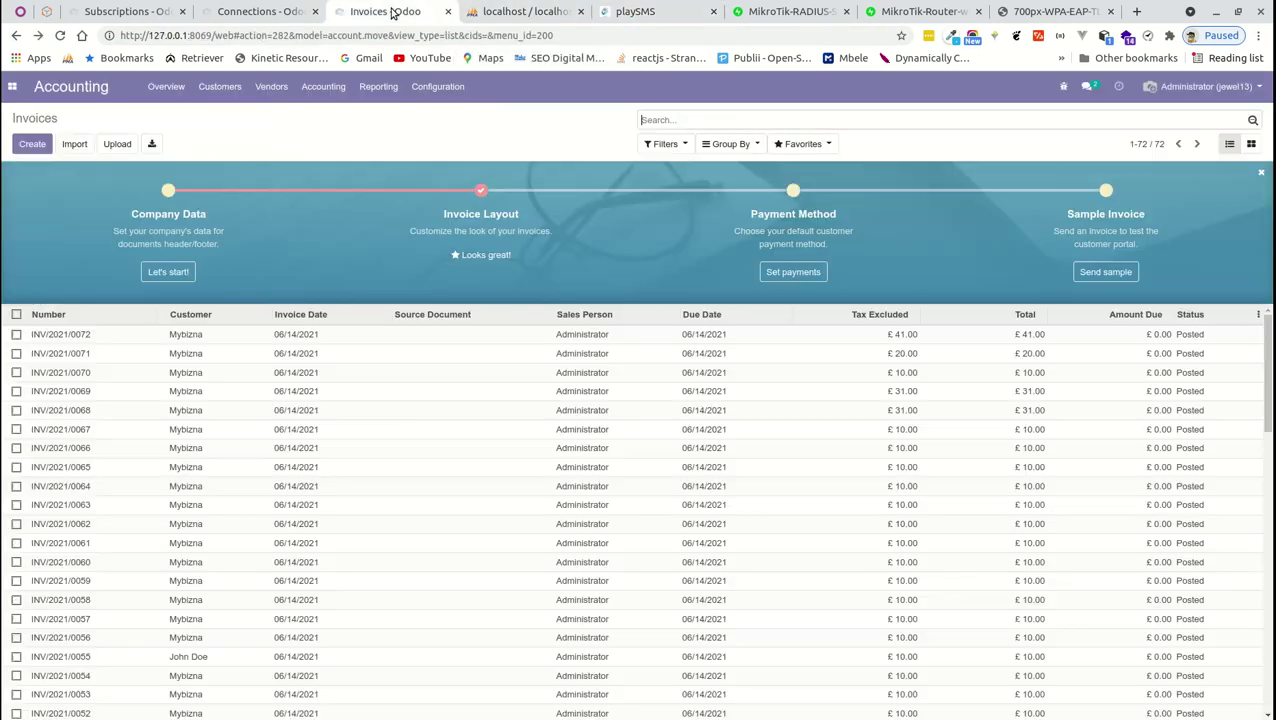
pyautogui.click(233, 14)
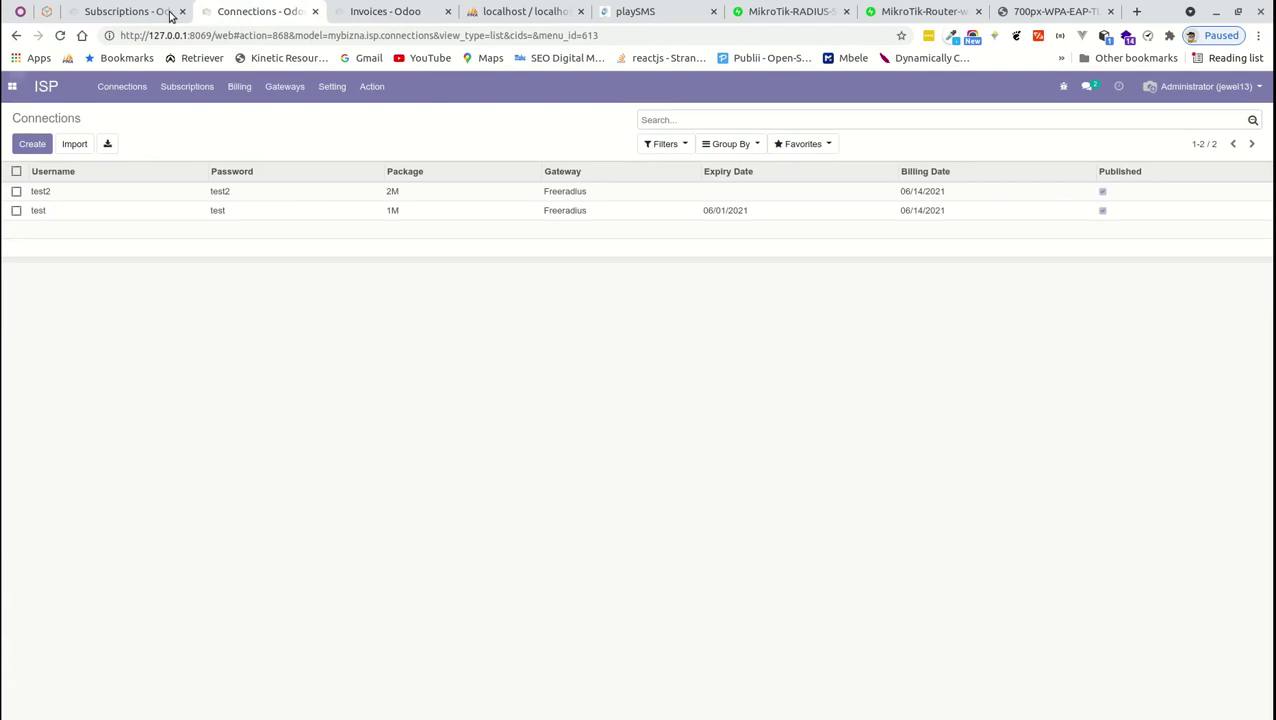
pyautogui.click(134, 19)
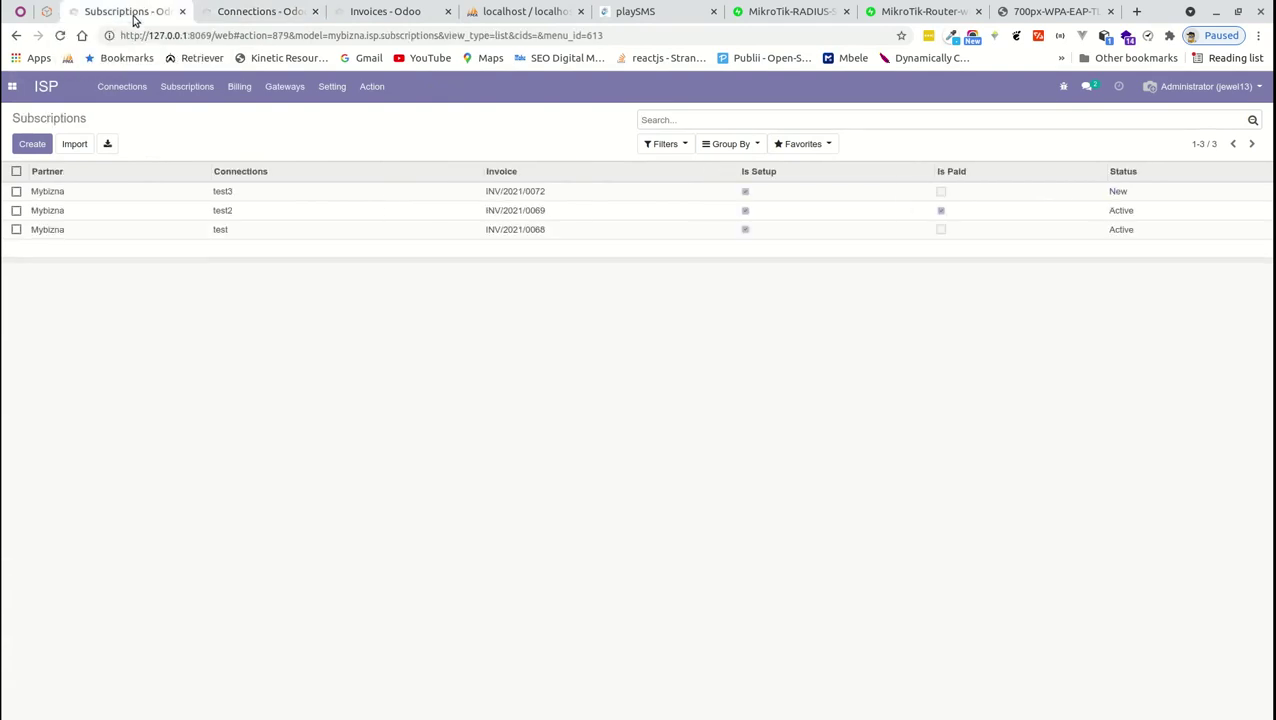